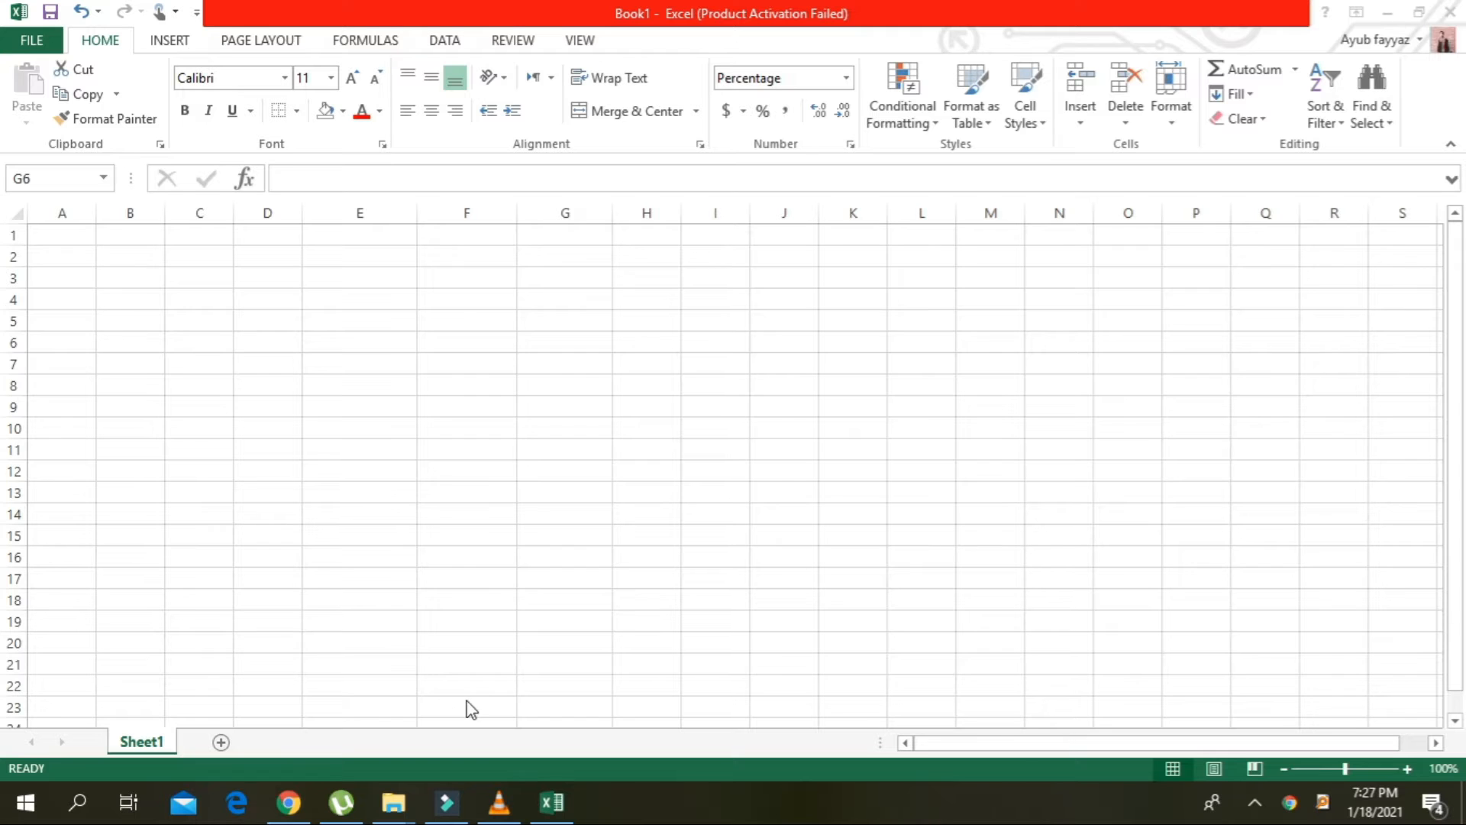
# Enter the label WHATIF in cell E5
pyautogui.click(375, 322)
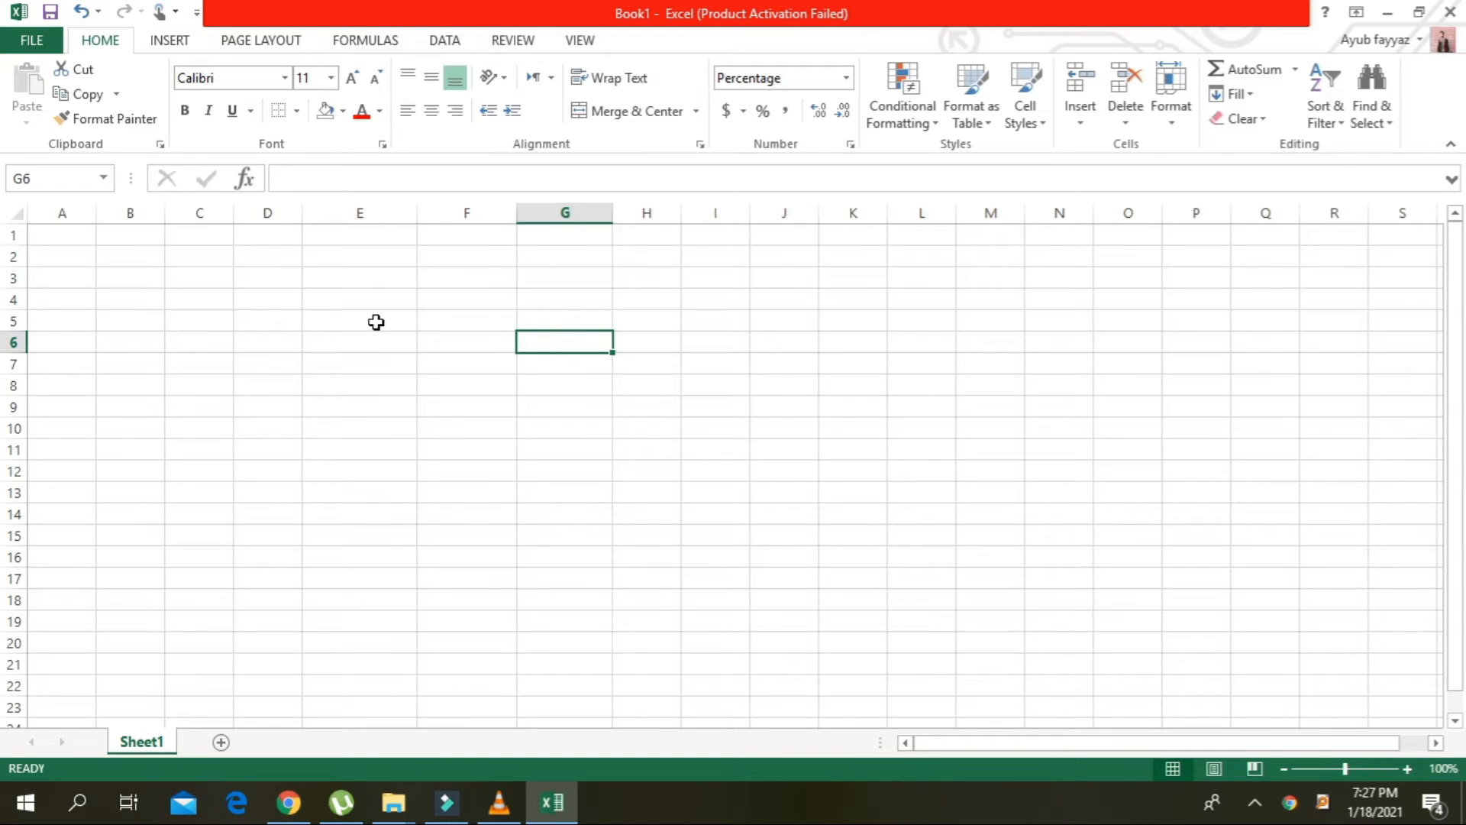
pyautogui.click(376, 322)
pyautogui.write('WHATIF')
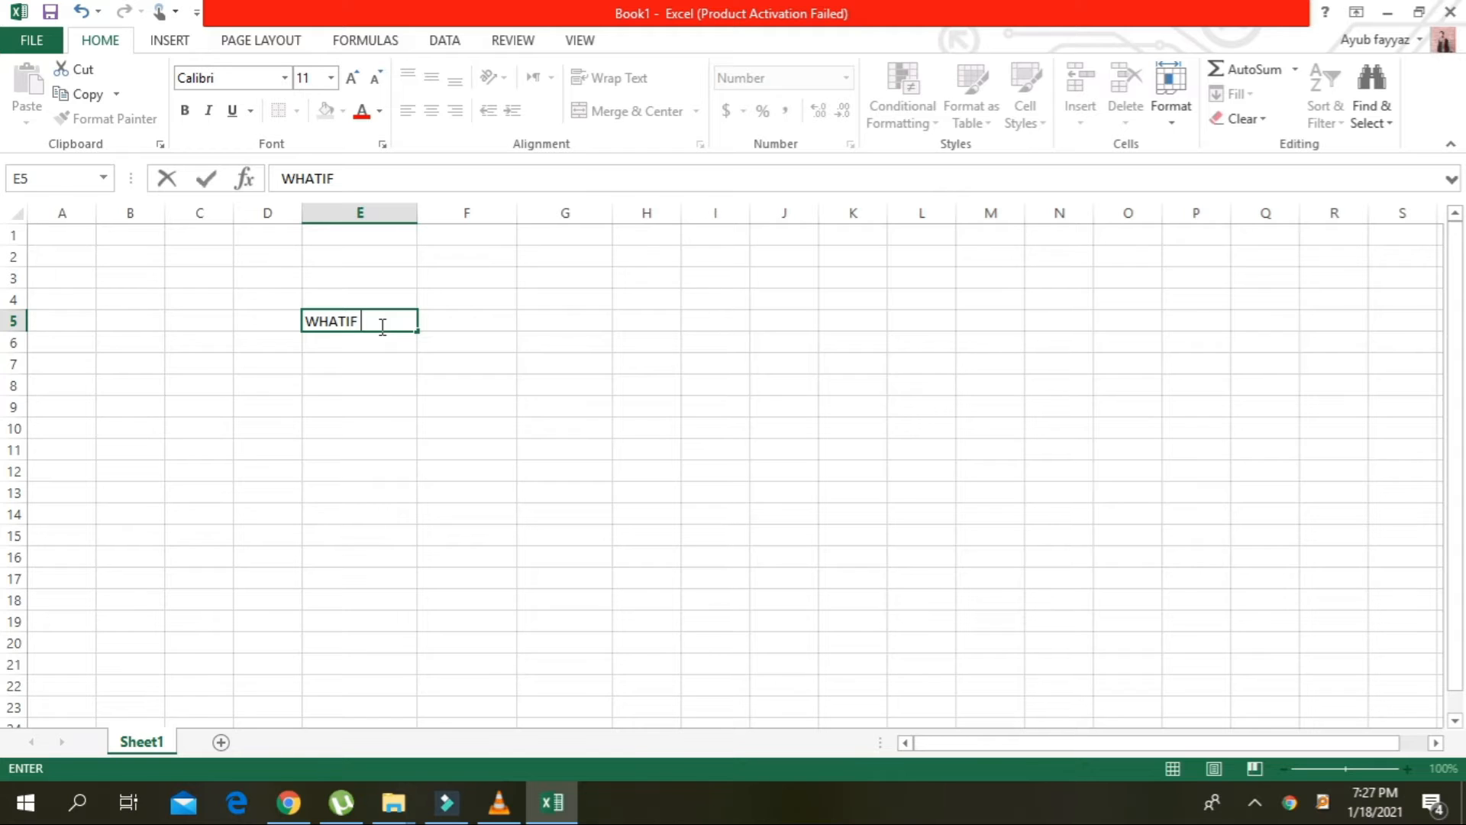
pyautogui.press('Return')
pyautogui.press('Return')
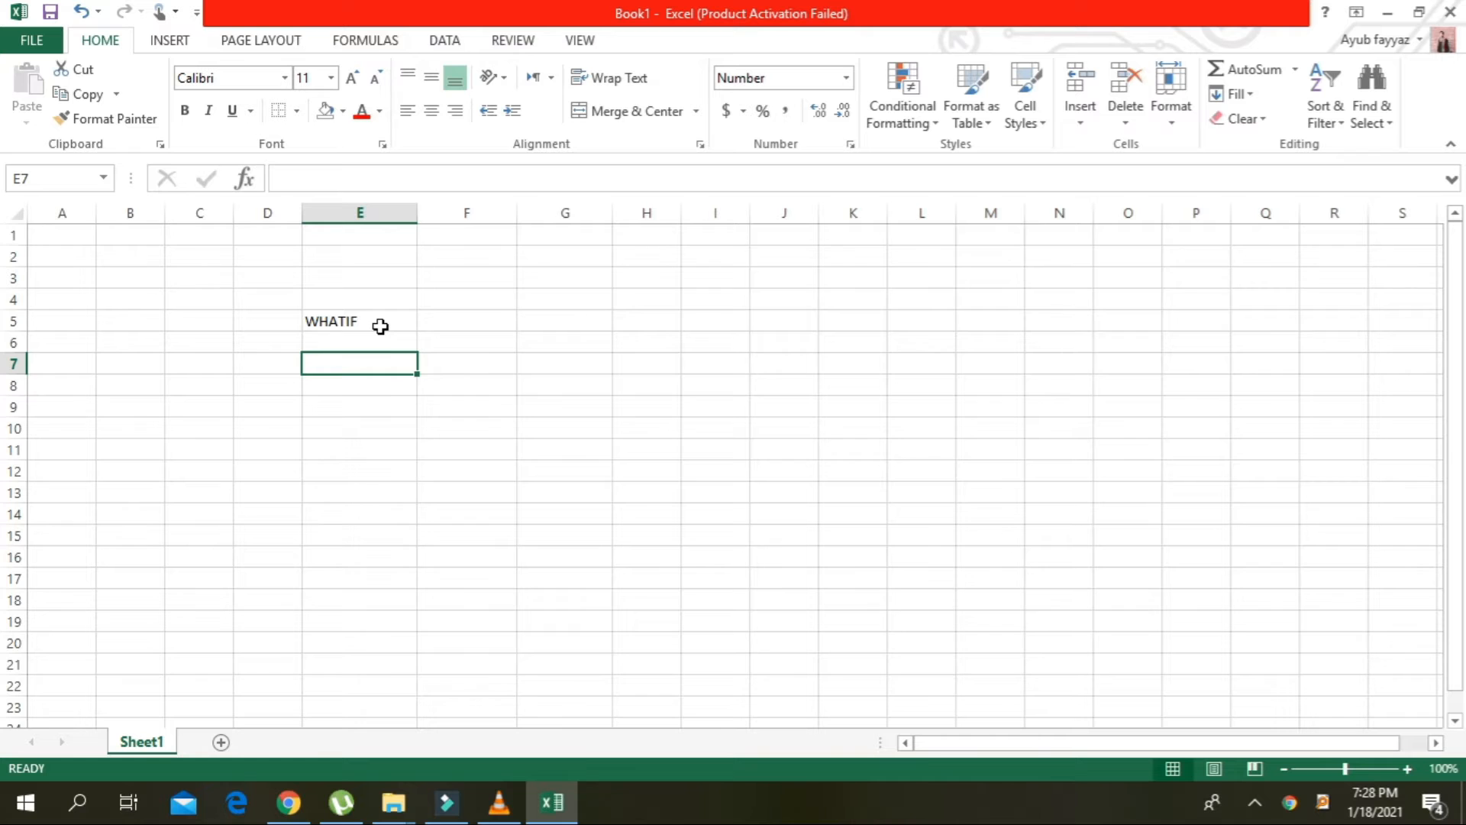
# Try to enter 10,000 as a plain amount in cell F4
pyautogui.press('Right')
pyautogui.press('Up')
pyautogui.press('Right')
pyautogui.press('Up')
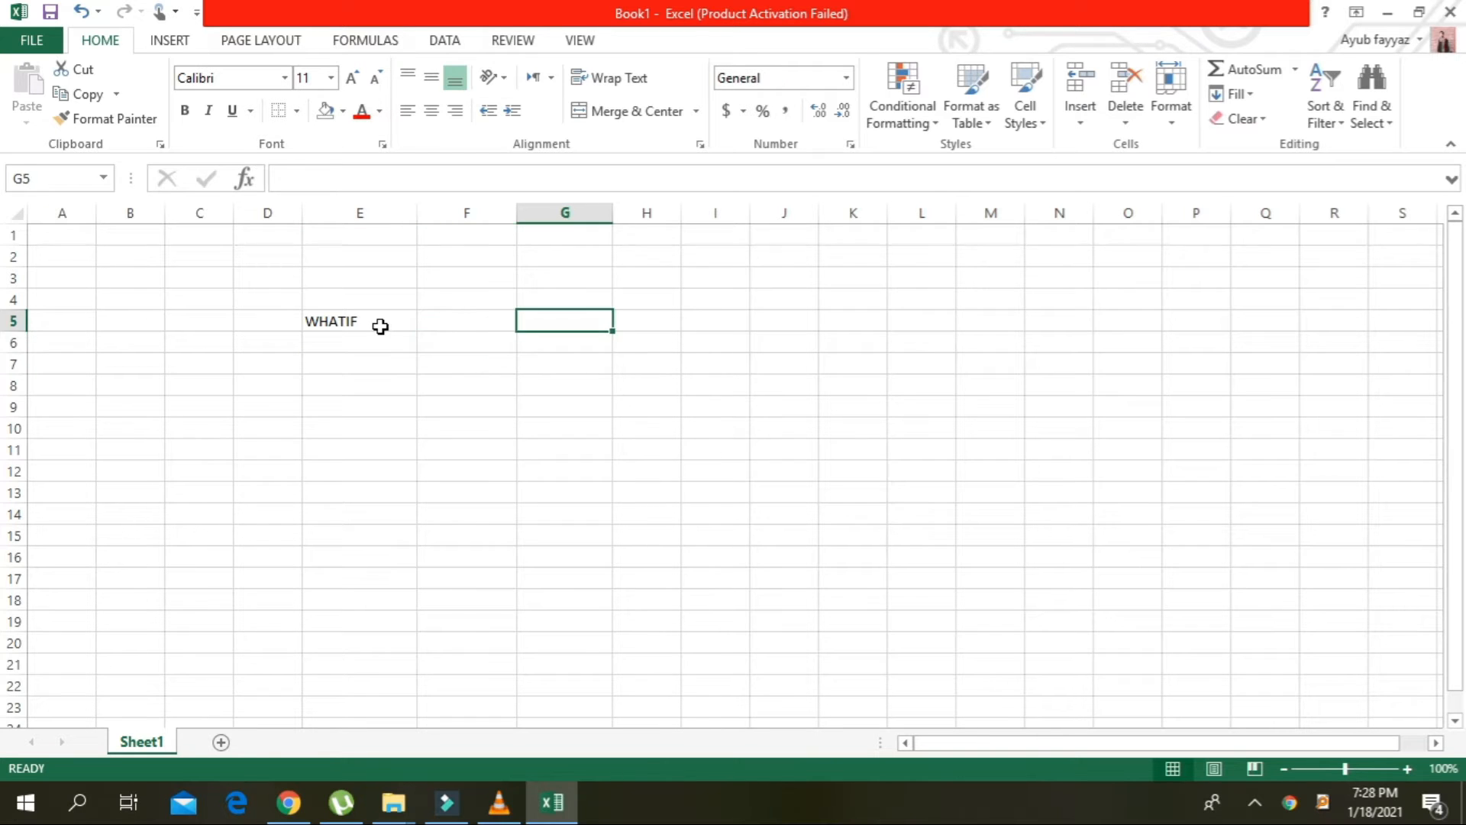
pyautogui.press('Left')
pyautogui.press('Up')
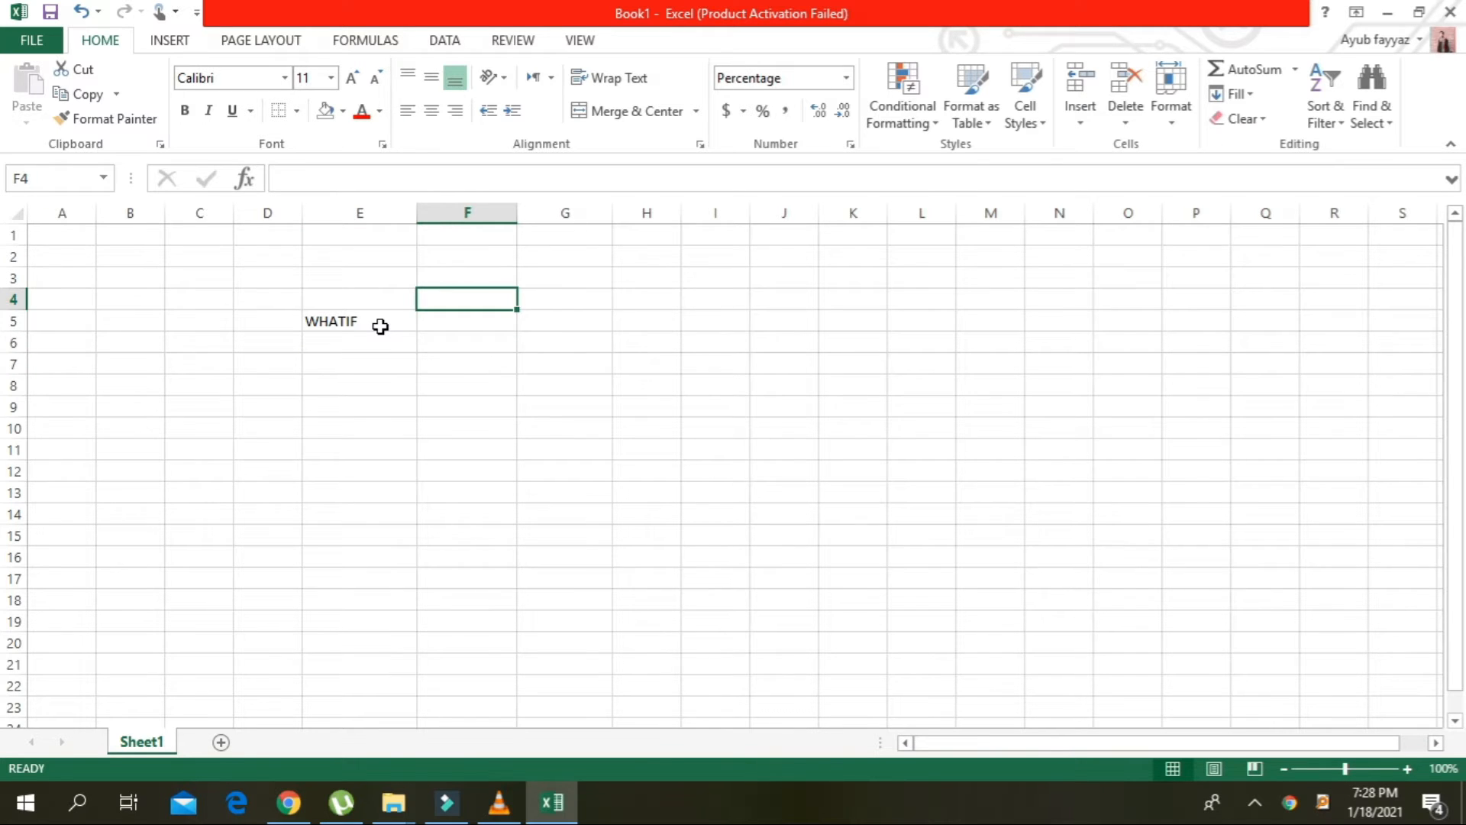
pyautogui.write('1')
pyautogui.press('BackSpace')
pyautogui.press('Right')
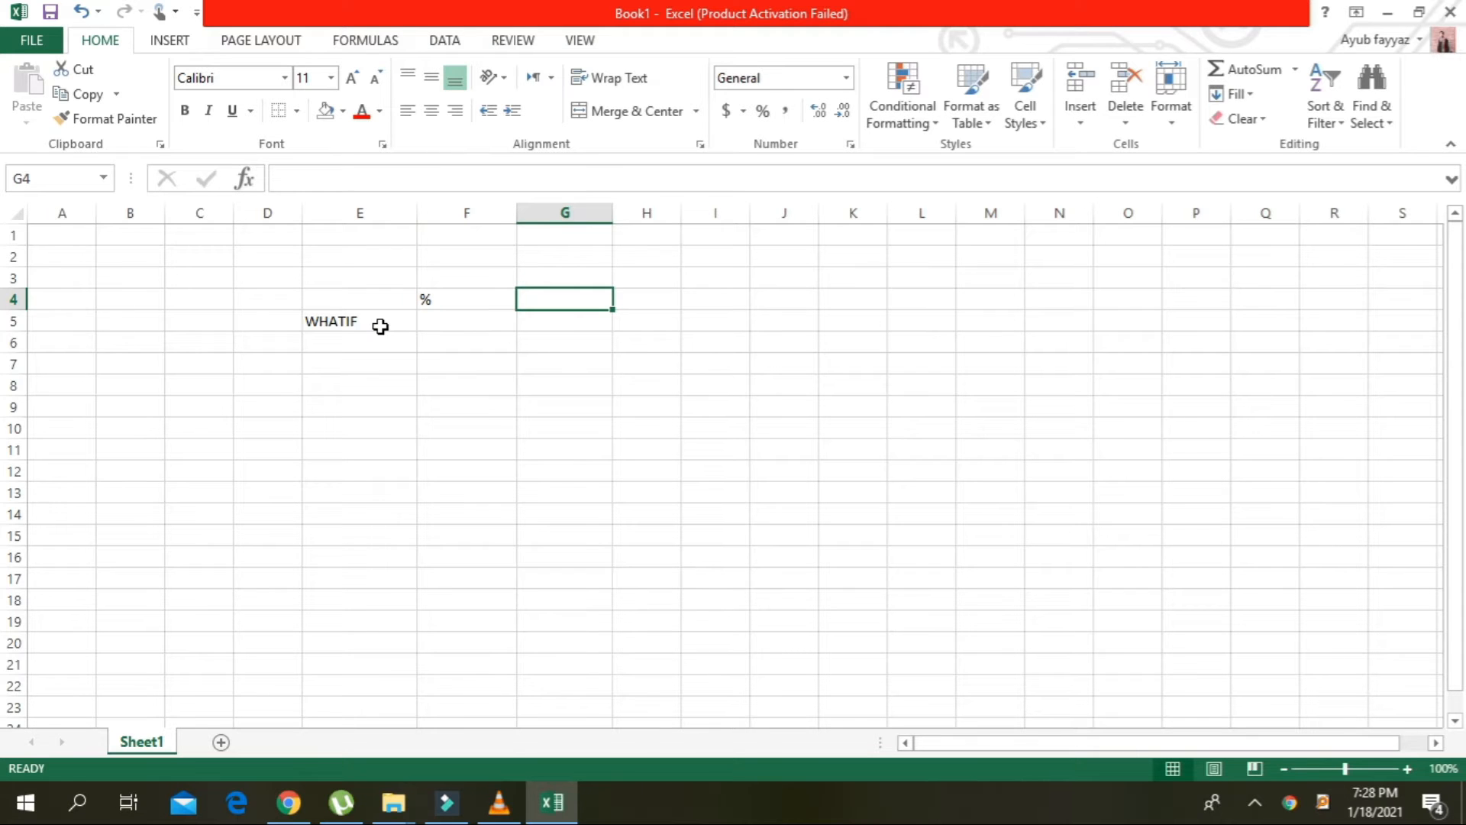
pyautogui.press('Left')
pyautogui.write('10,')
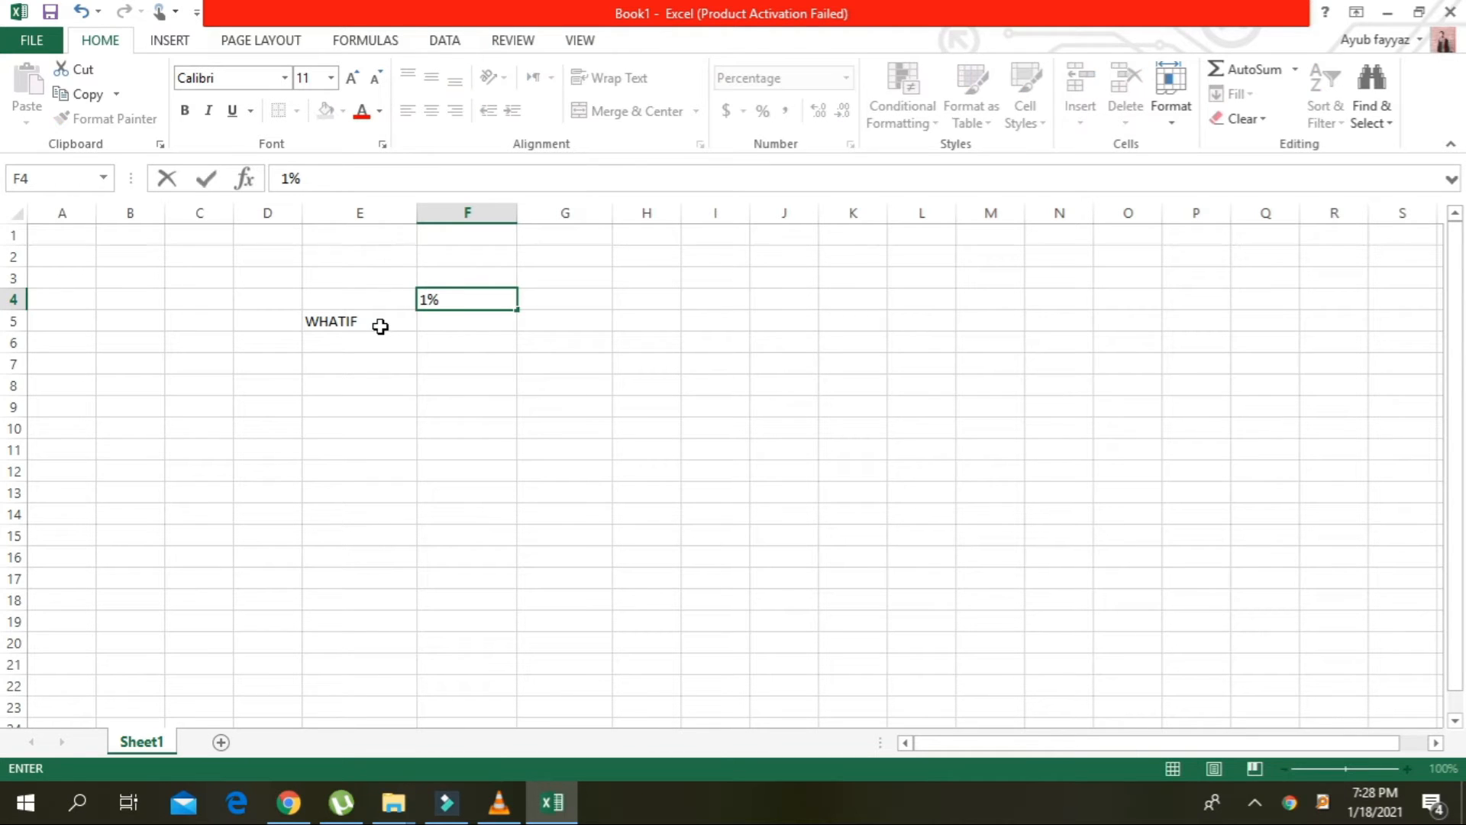
pyautogui.write('000')
pyautogui.press('Tab')
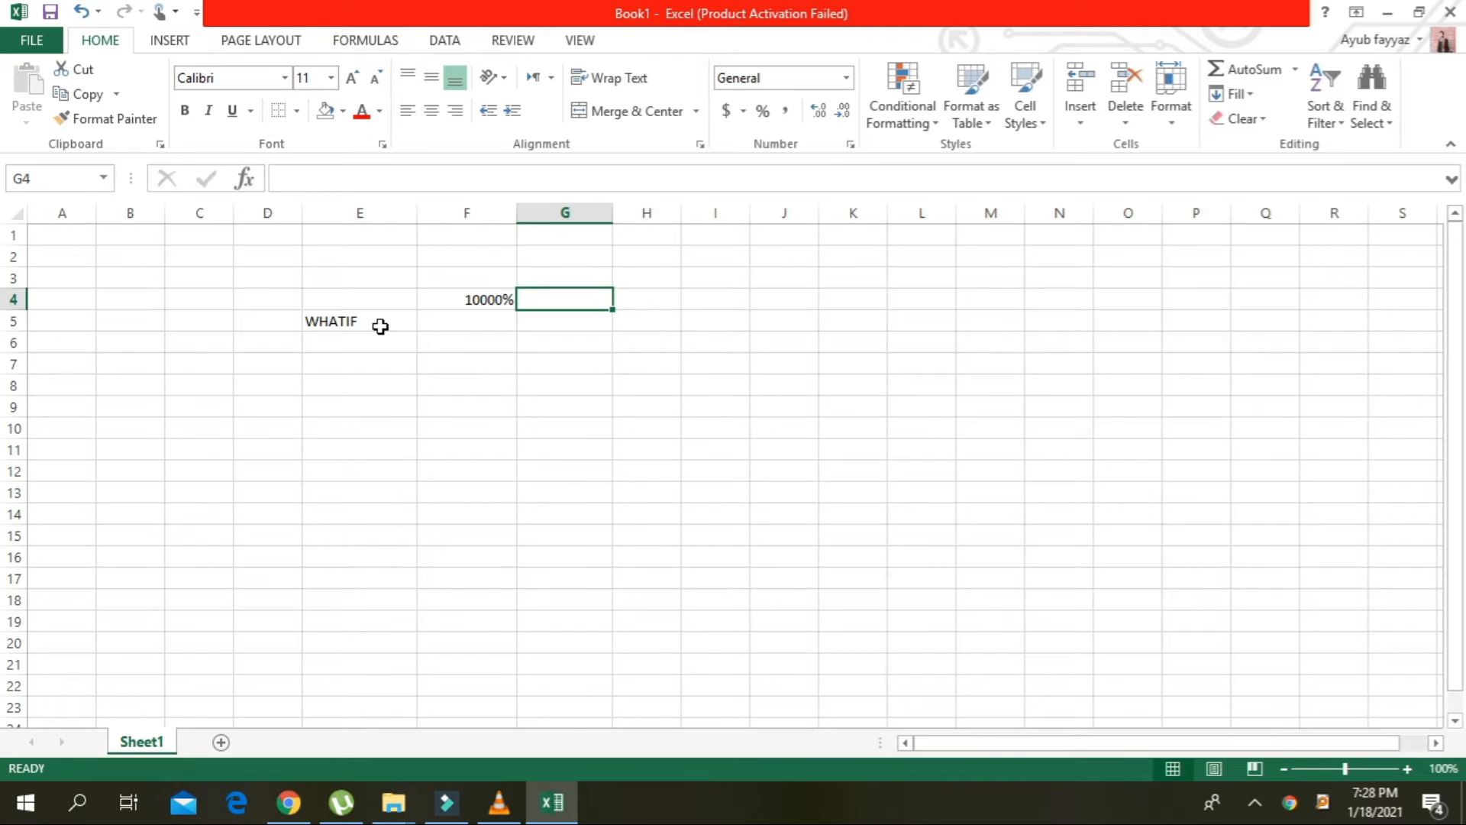
# Change cell F4 to the General number format and set its value to 10,000
pyautogui.press('Left')
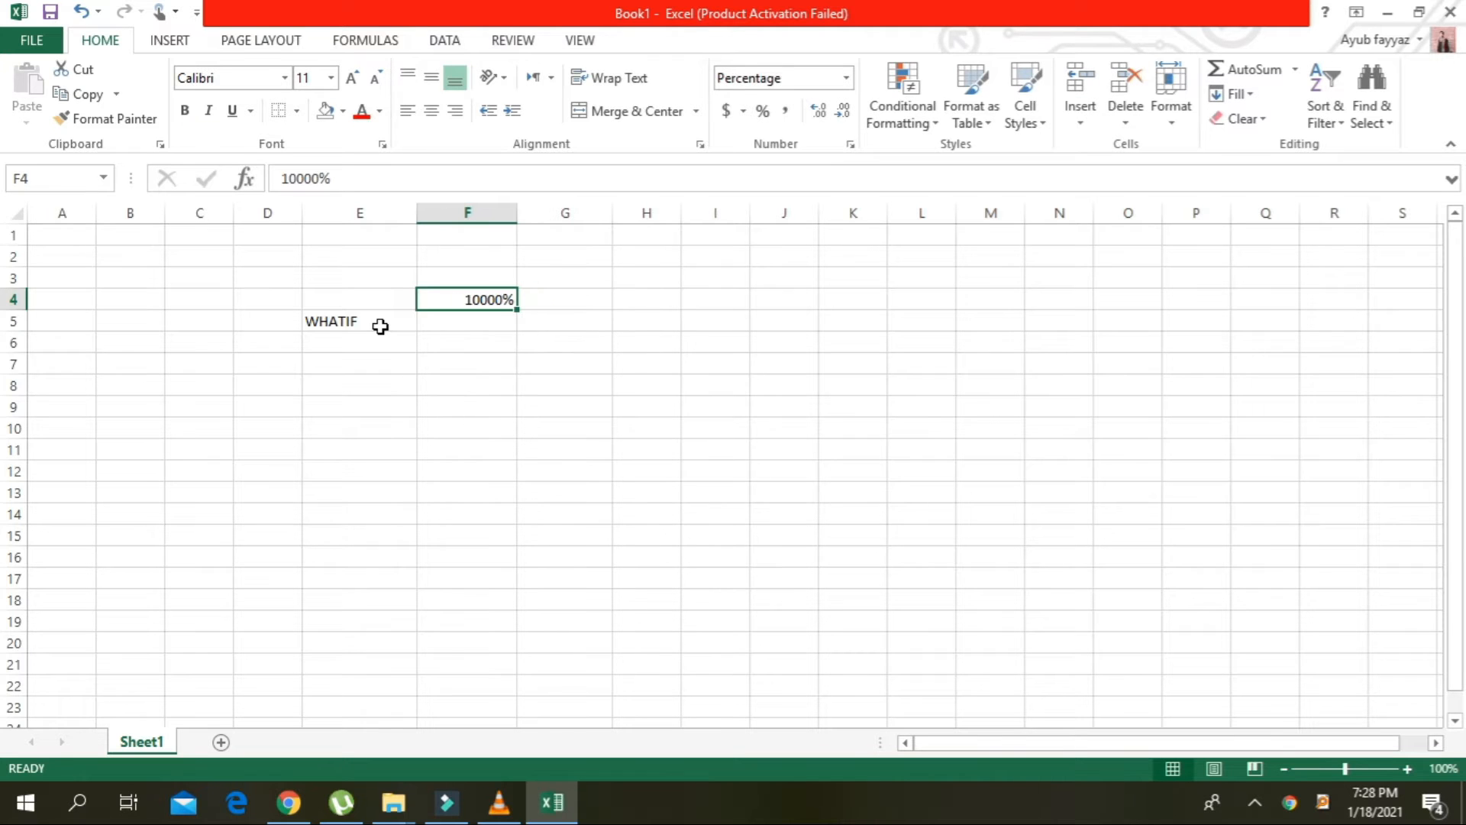
pyautogui.click(848, 79)
pyautogui.click(794, 116)
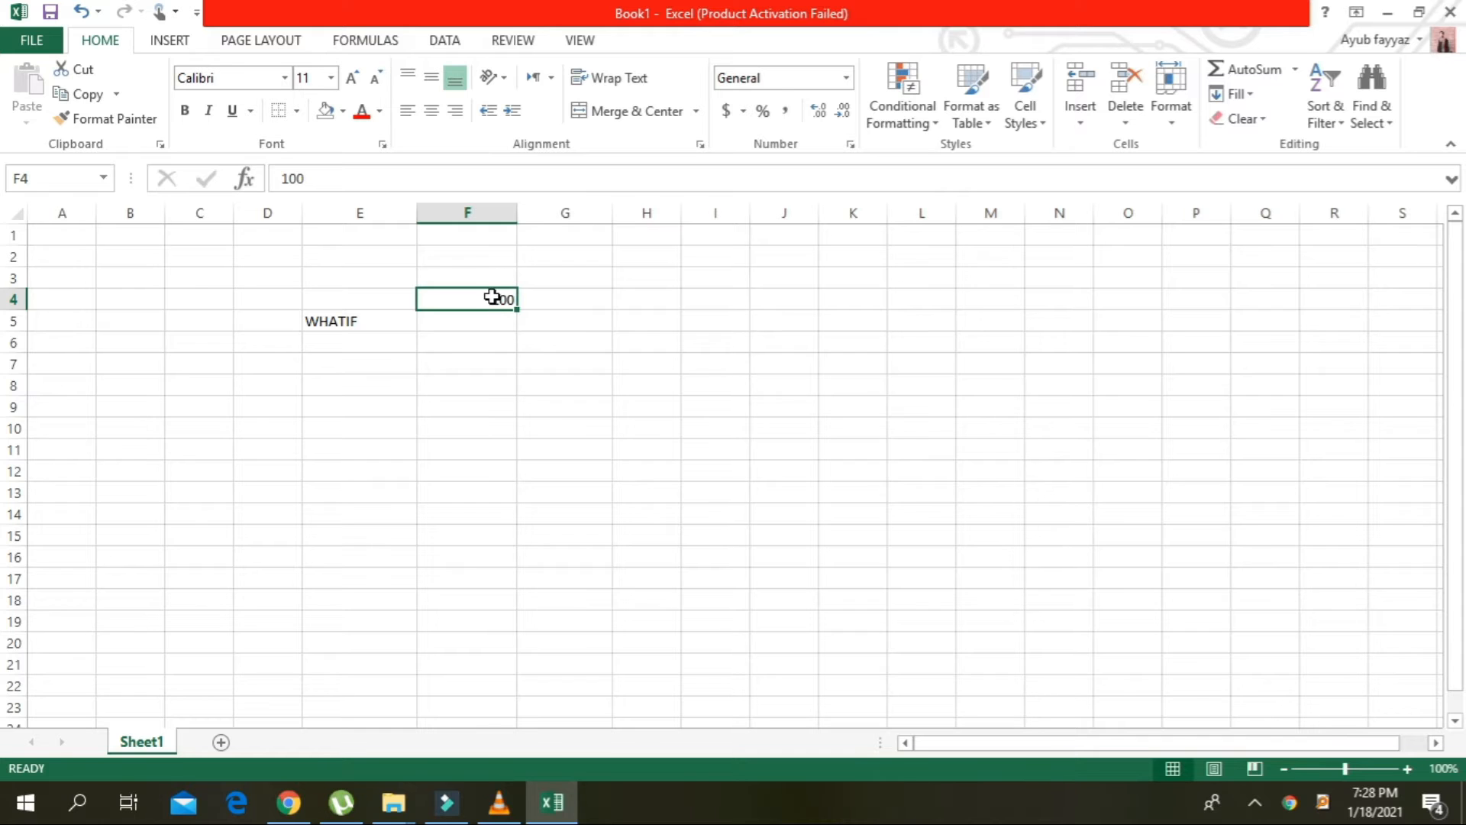
pyautogui.write('10,000')
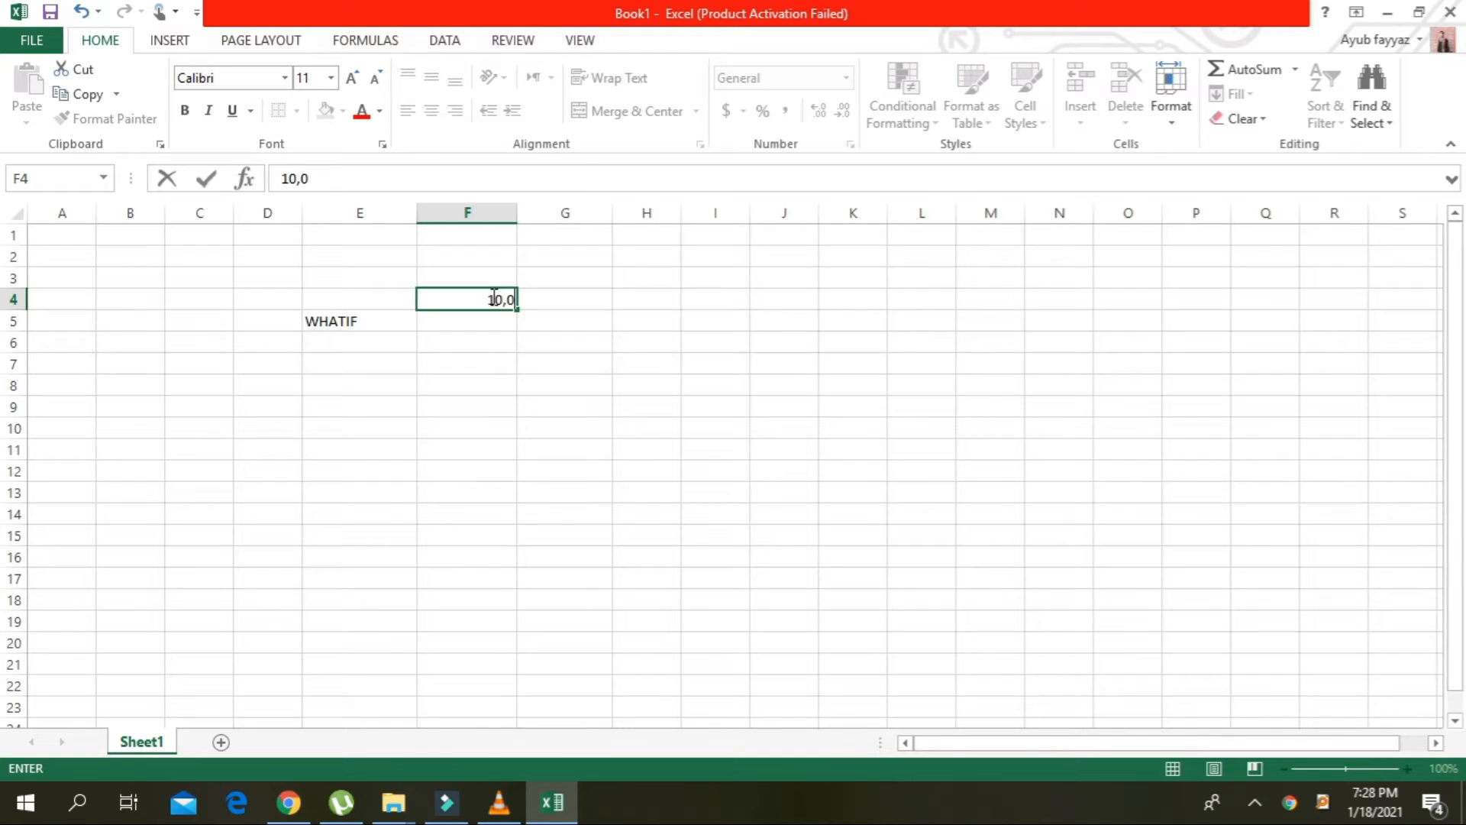
pyautogui.press('Return')
pyautogui.click(492, 297)
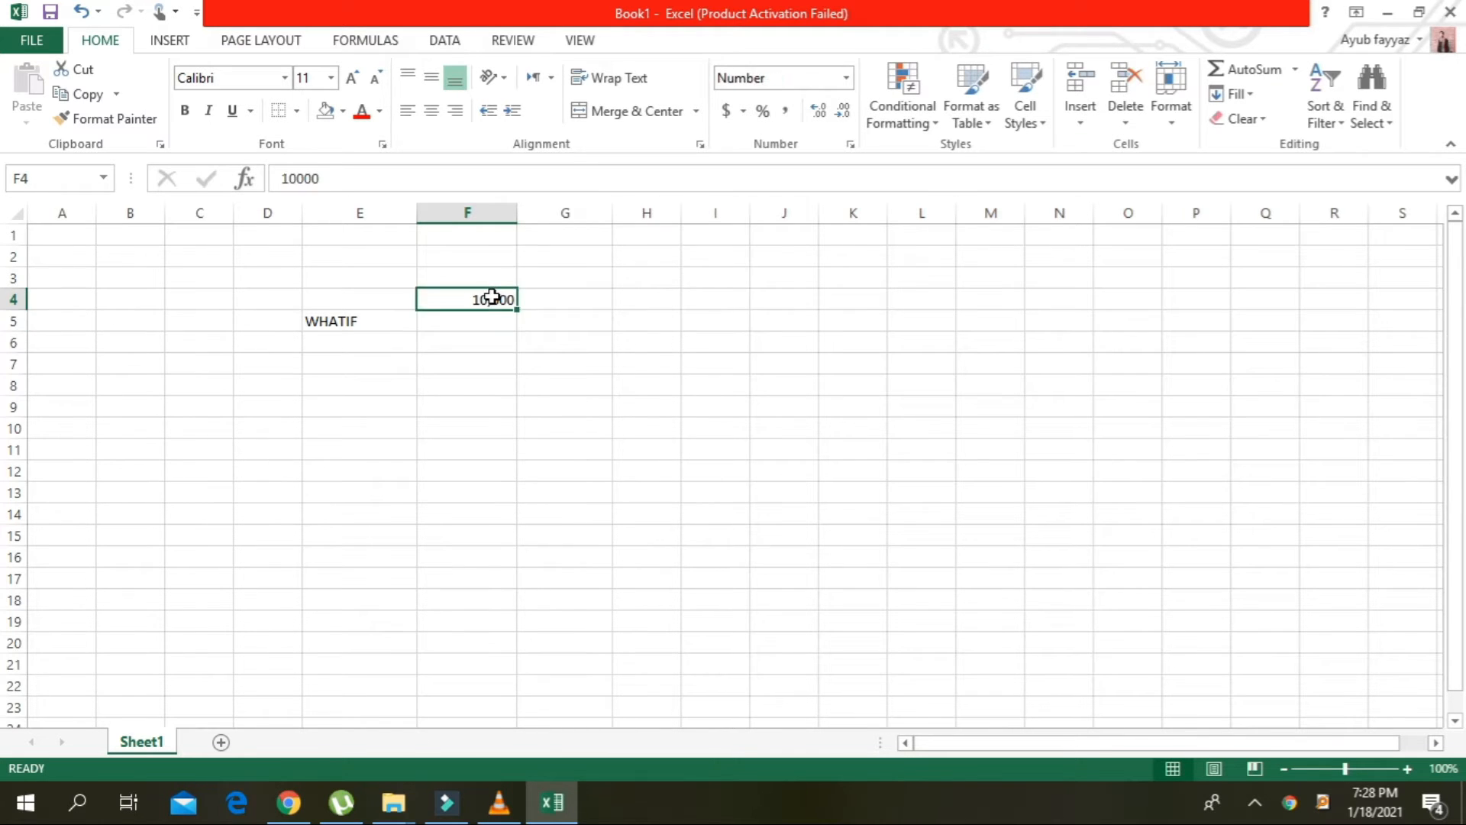
# Enter 2% in cell G4, beside the 10,000 amount
pyautogui.press('Right')
pyautogui.write('2')
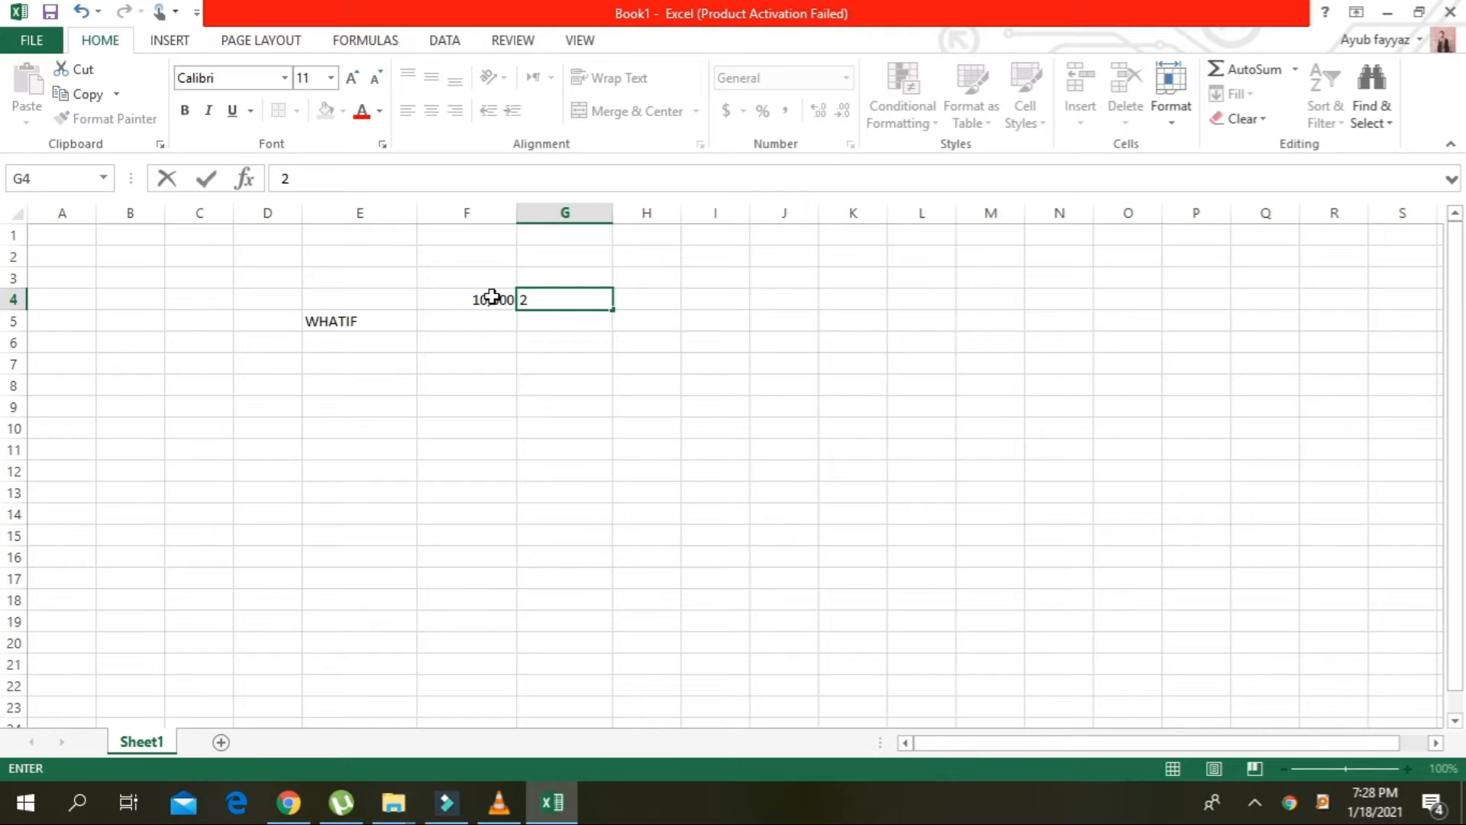
pyautogui.write('%')
pyautogui.press('Return')
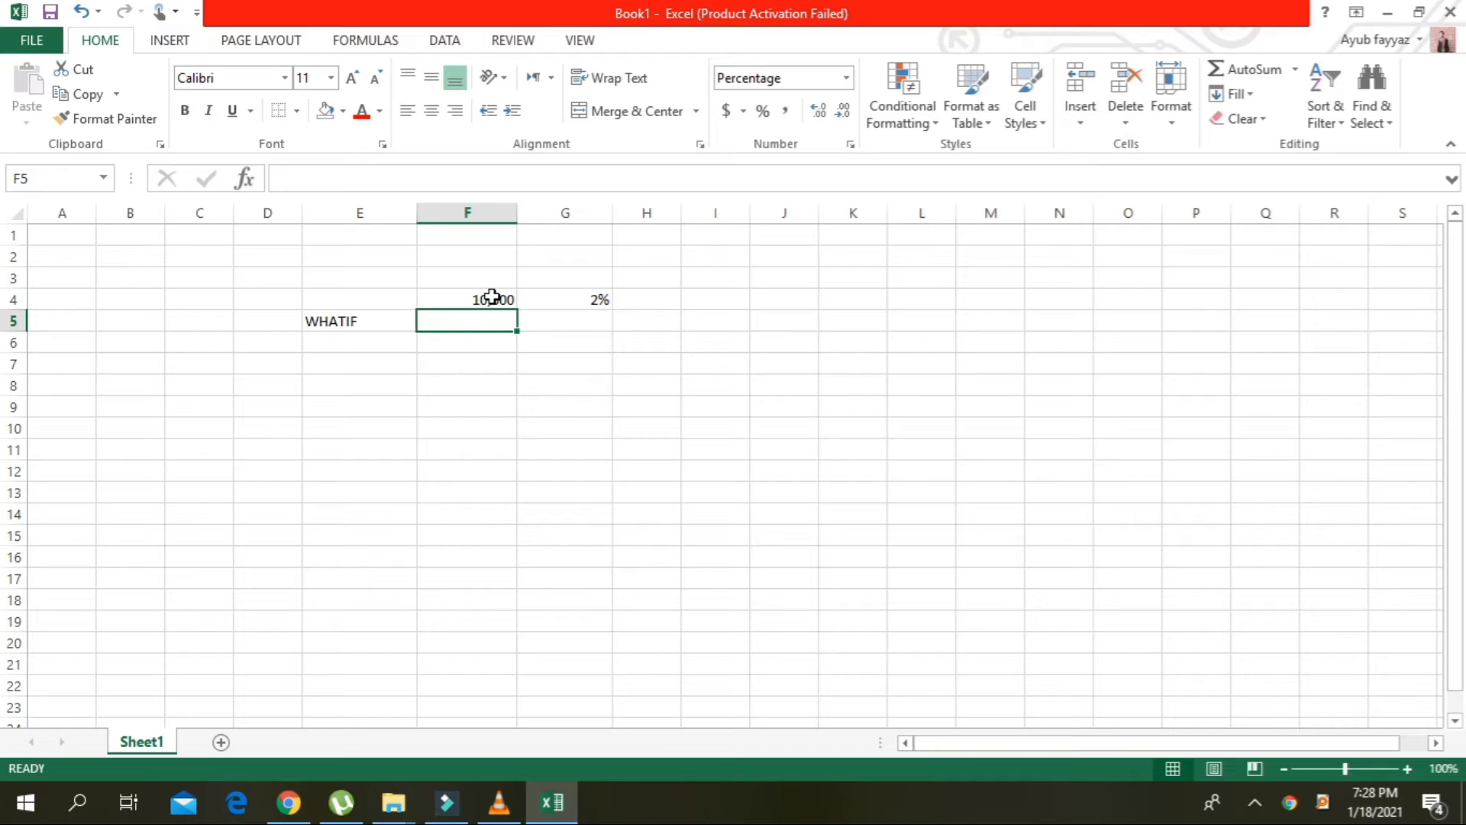
# Enter the formula =F4*G4 in cell F5 to multiply the amount by the percentage
pyautogui.write('=')
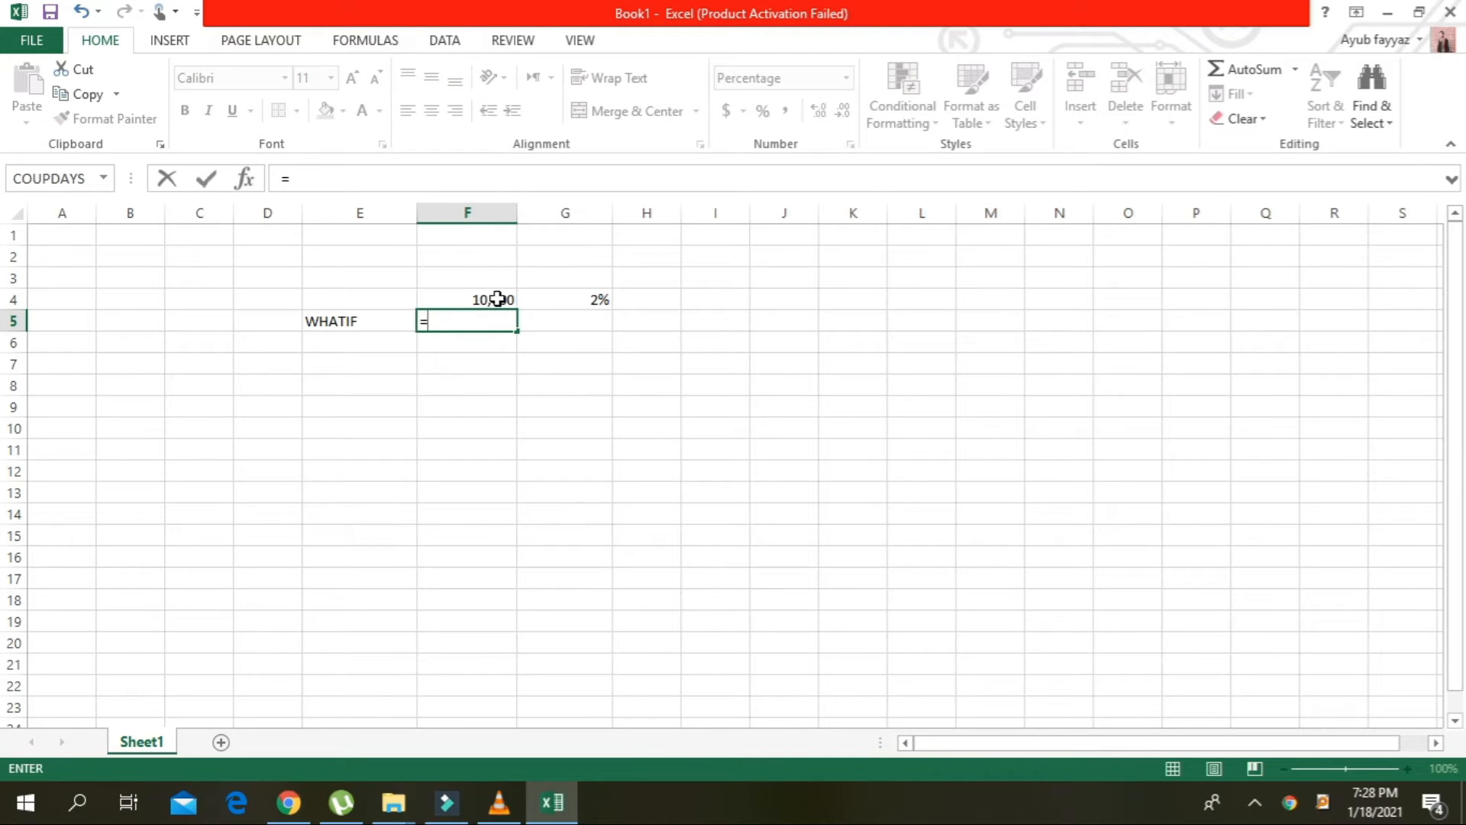
pyautogui.click(497, 299)
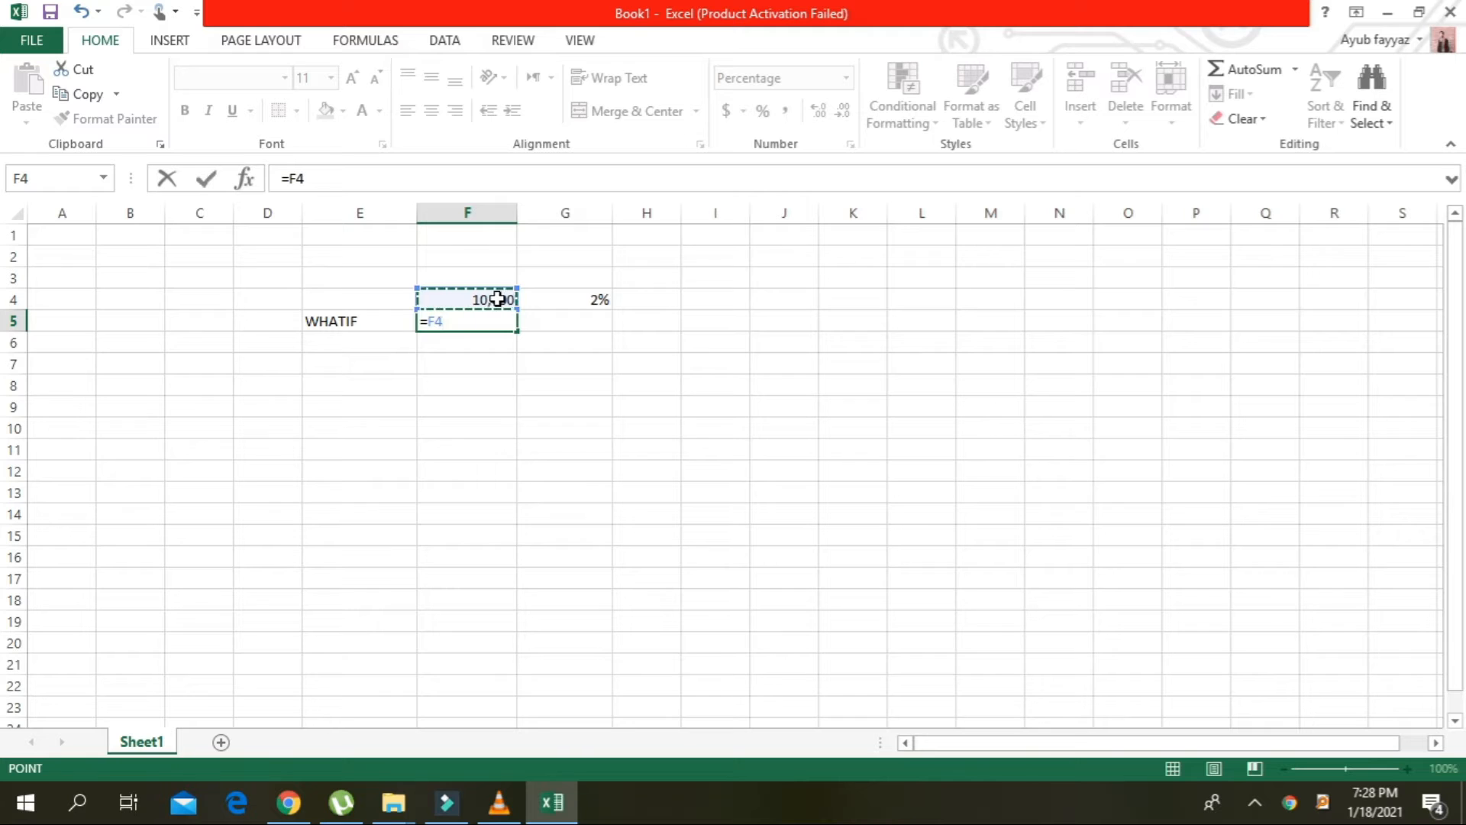
pyautogui.write('*')
pyautogui.click(606, 294)
pyautogui.press('Return')
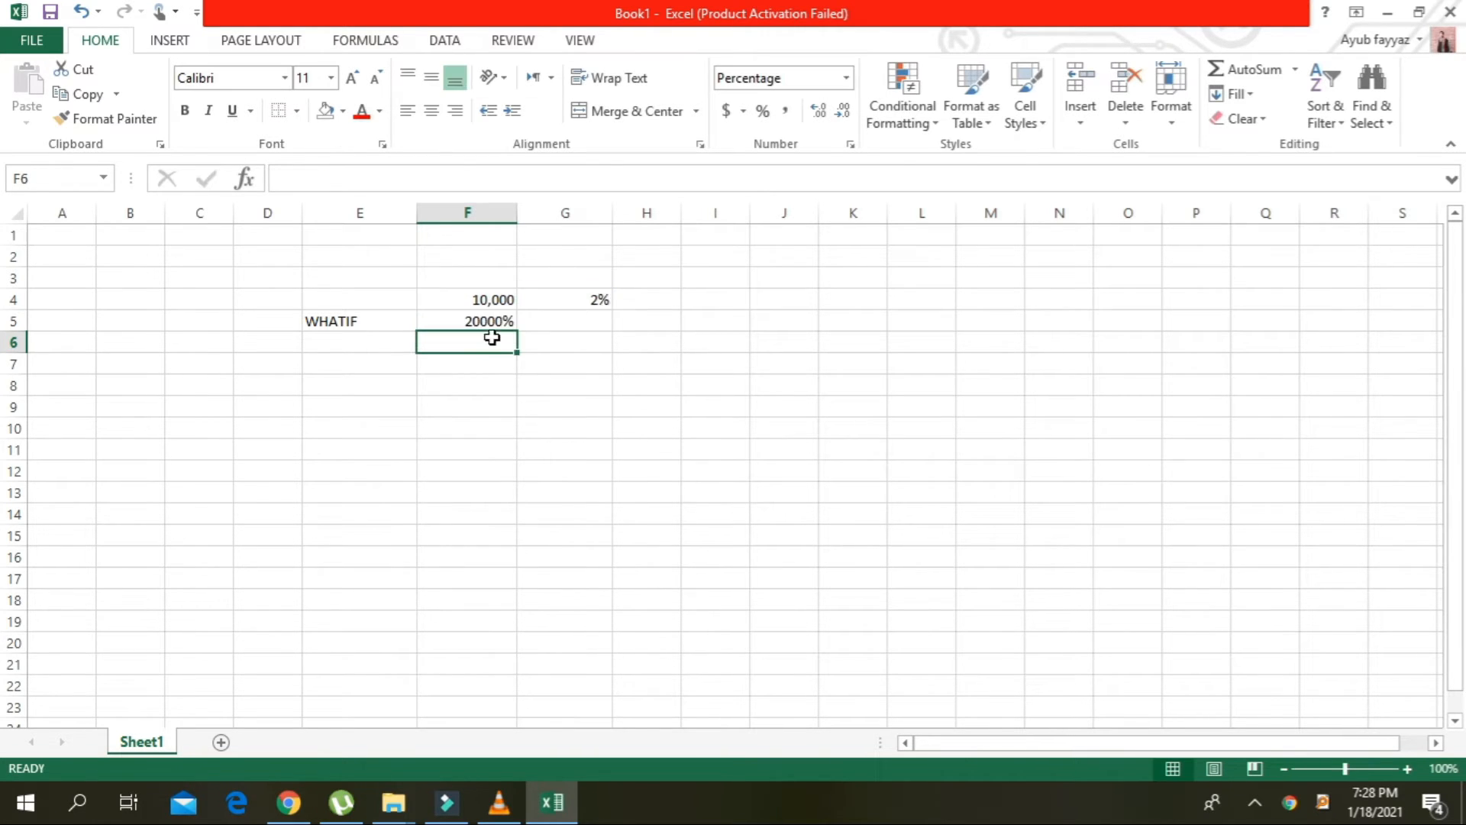
# Change the formula cell F5 from percentage to the General number format
pyautogui.click(498, 319)
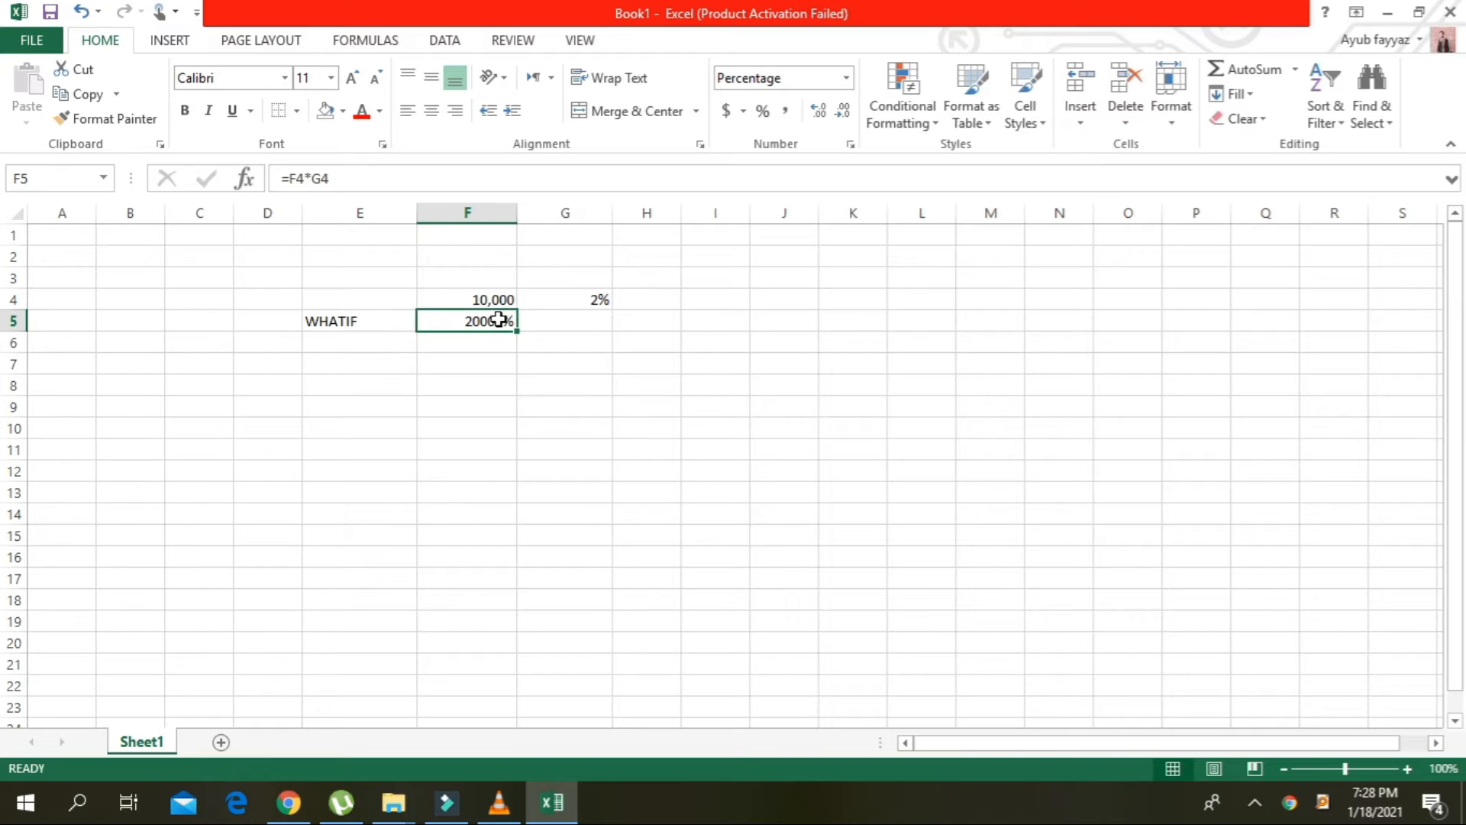
pyautogui.click(845, 79)
pyautogui.click(790, 129)
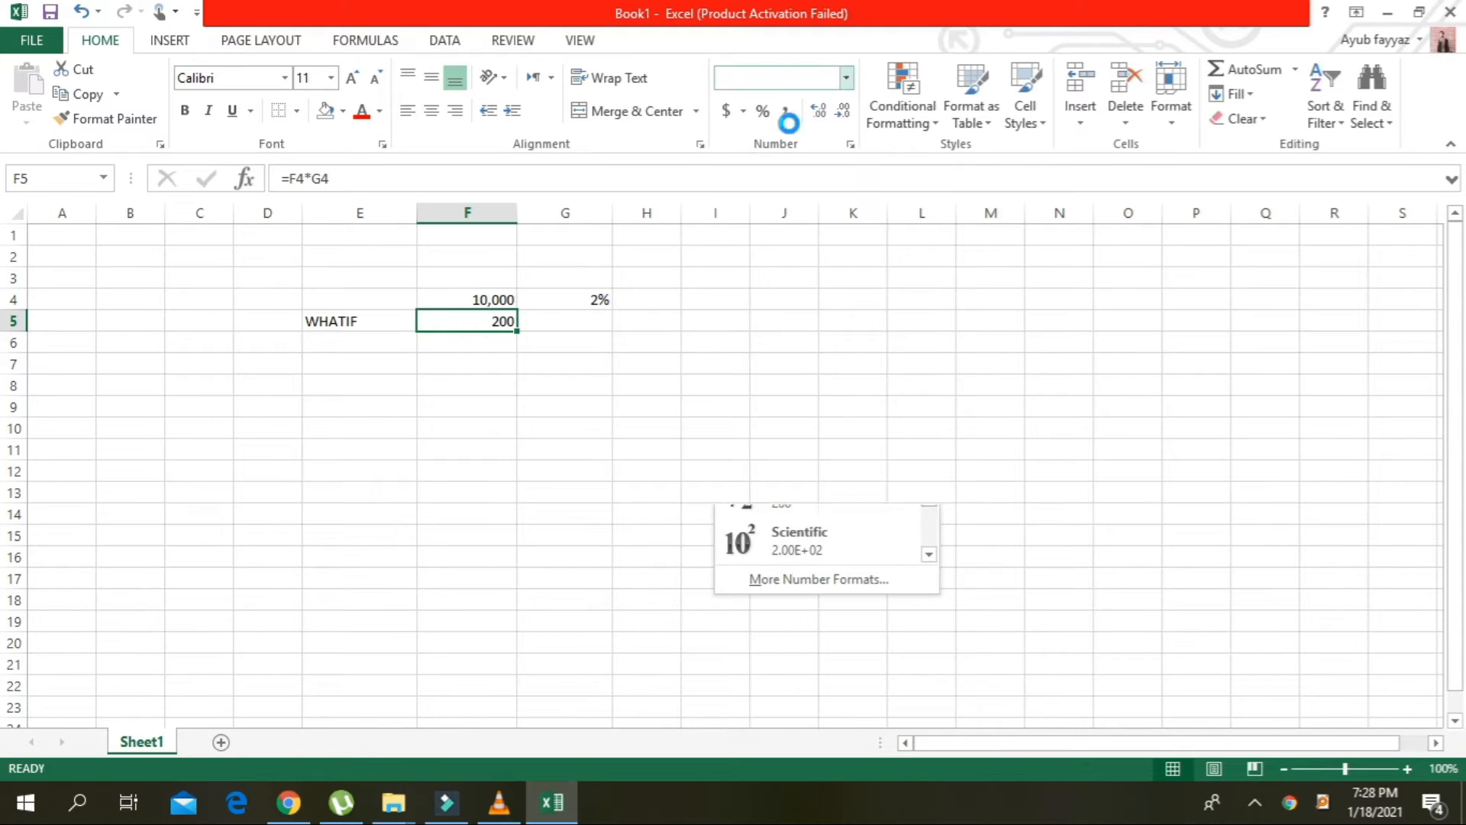
pyautogui.click(462, 346)
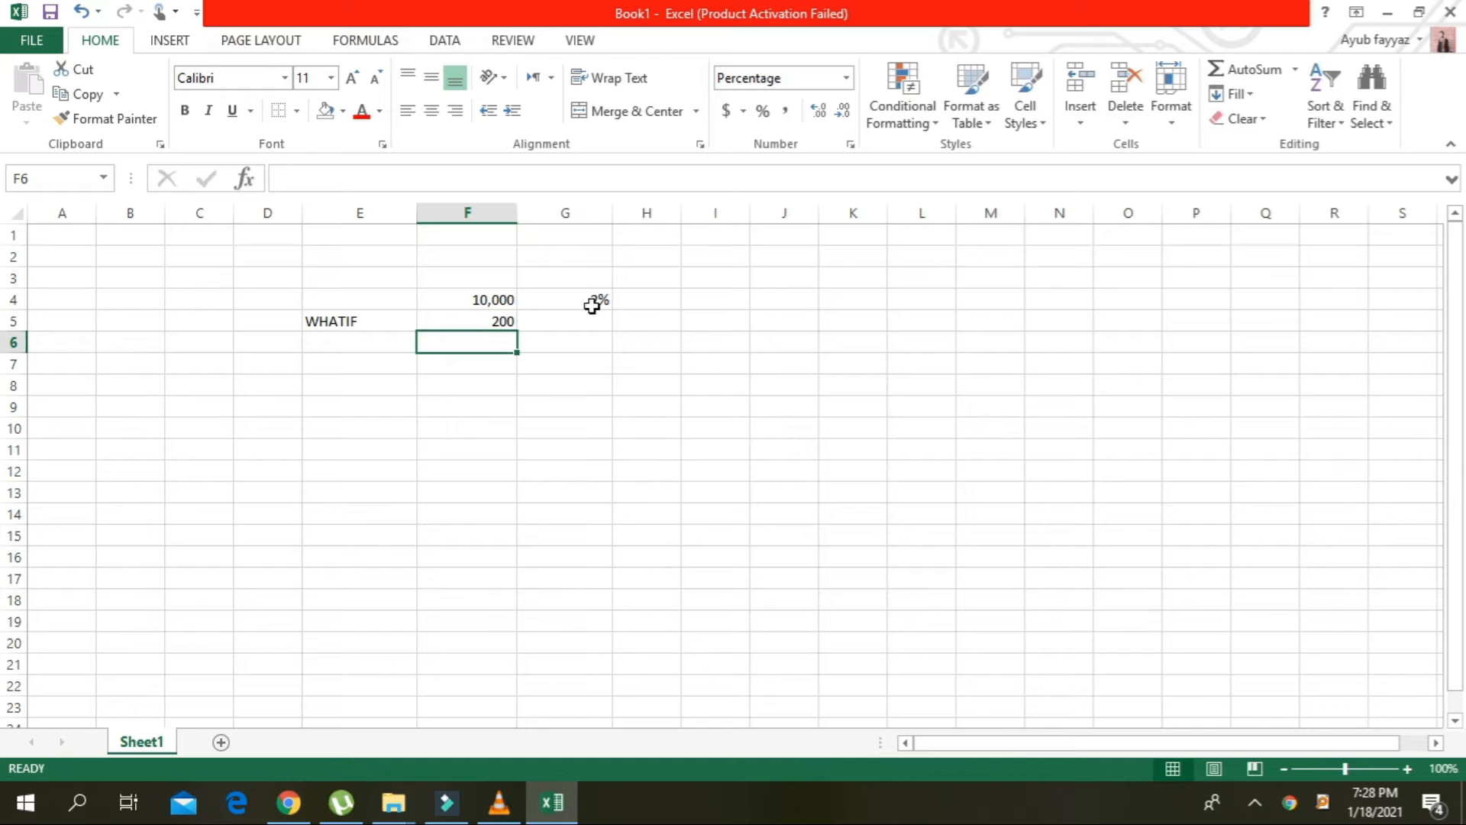
pyautogui.click(477, 319)
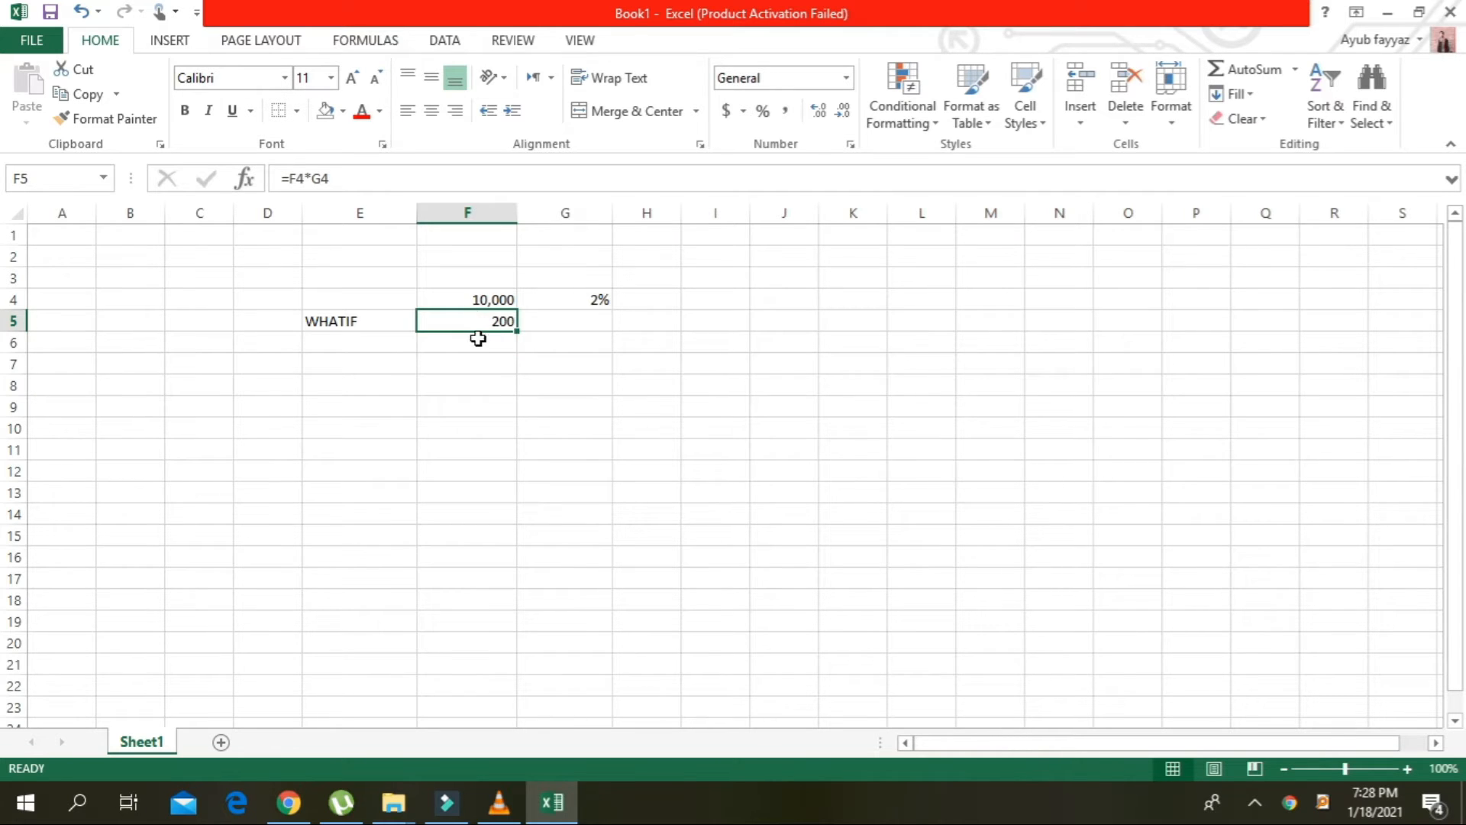
# Try to enter 30,000 as a plain amount in cell F6
pyautogui.click(478, 341)
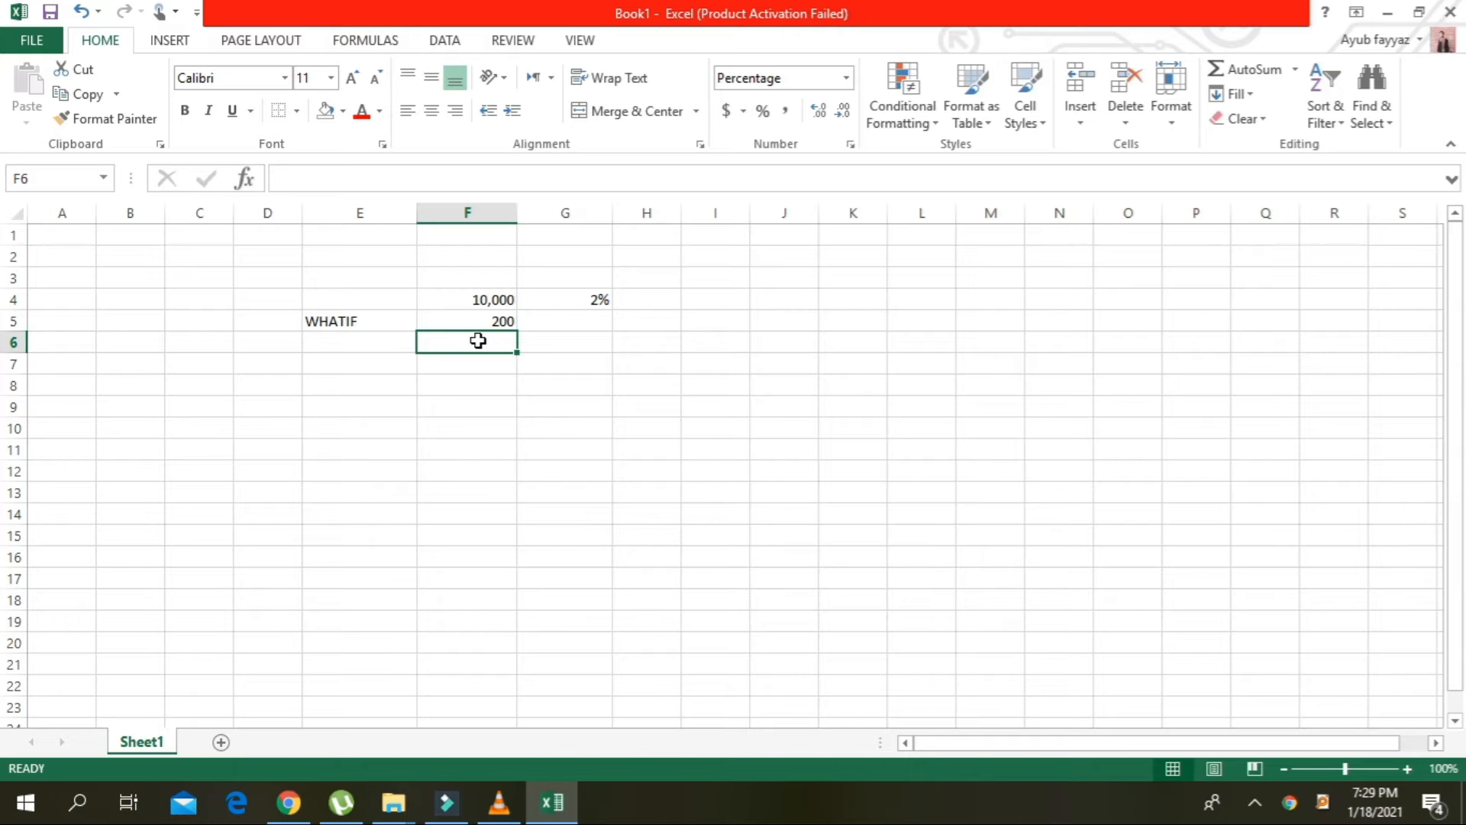
pyautogui.write('30')
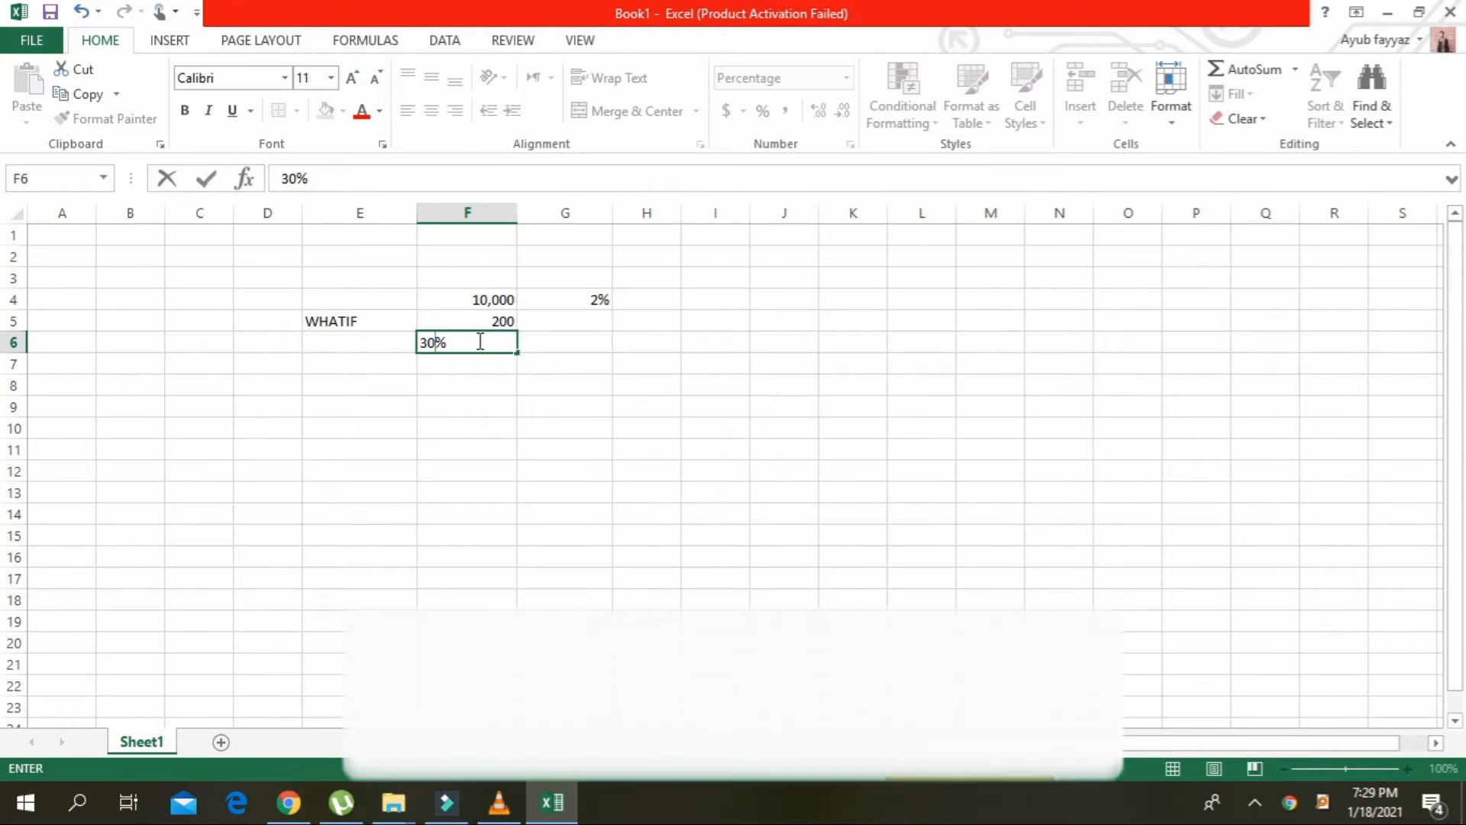
pyautogui.write(',00')
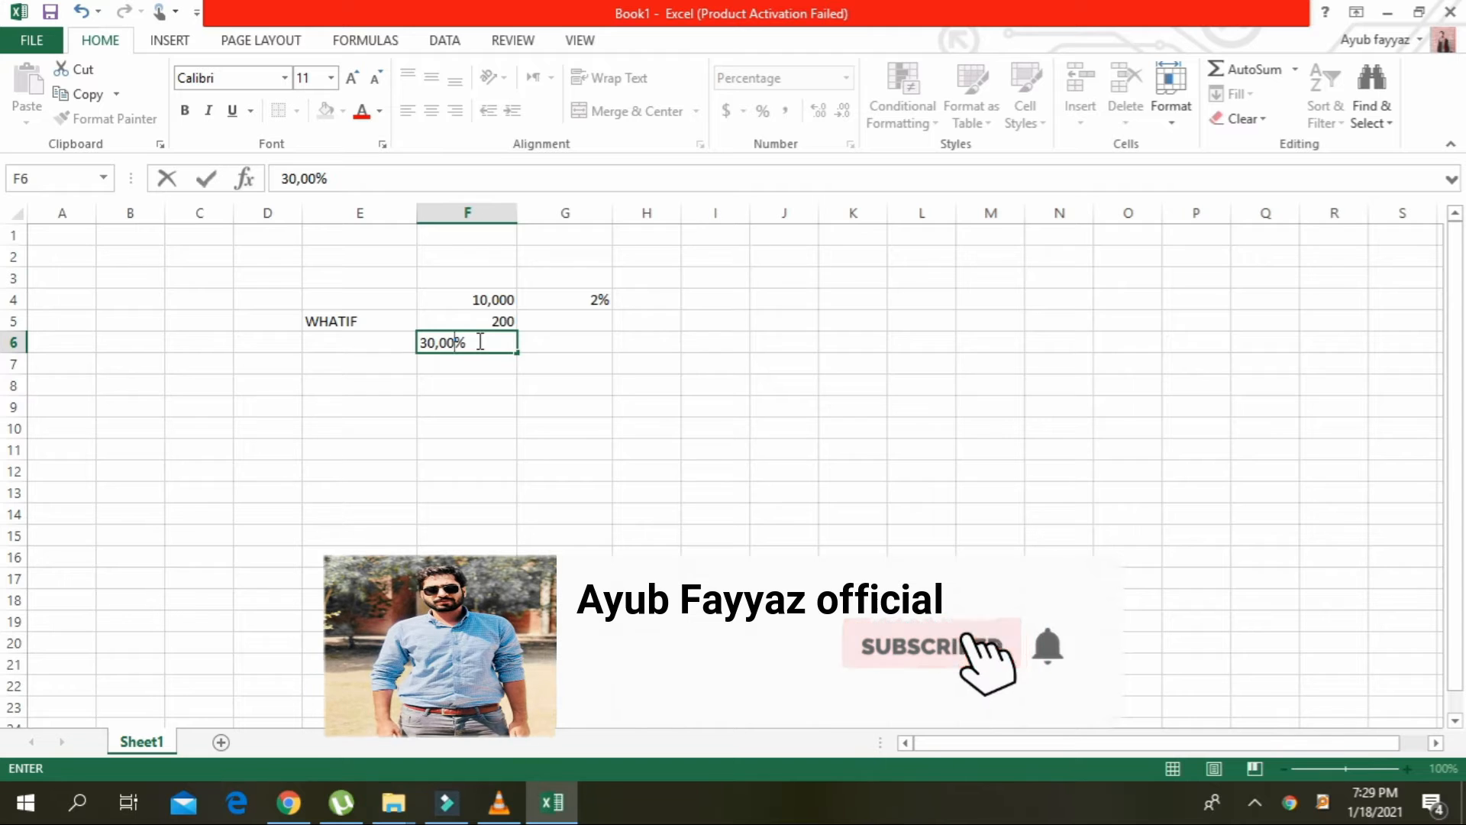
pyautogui.press('Return')
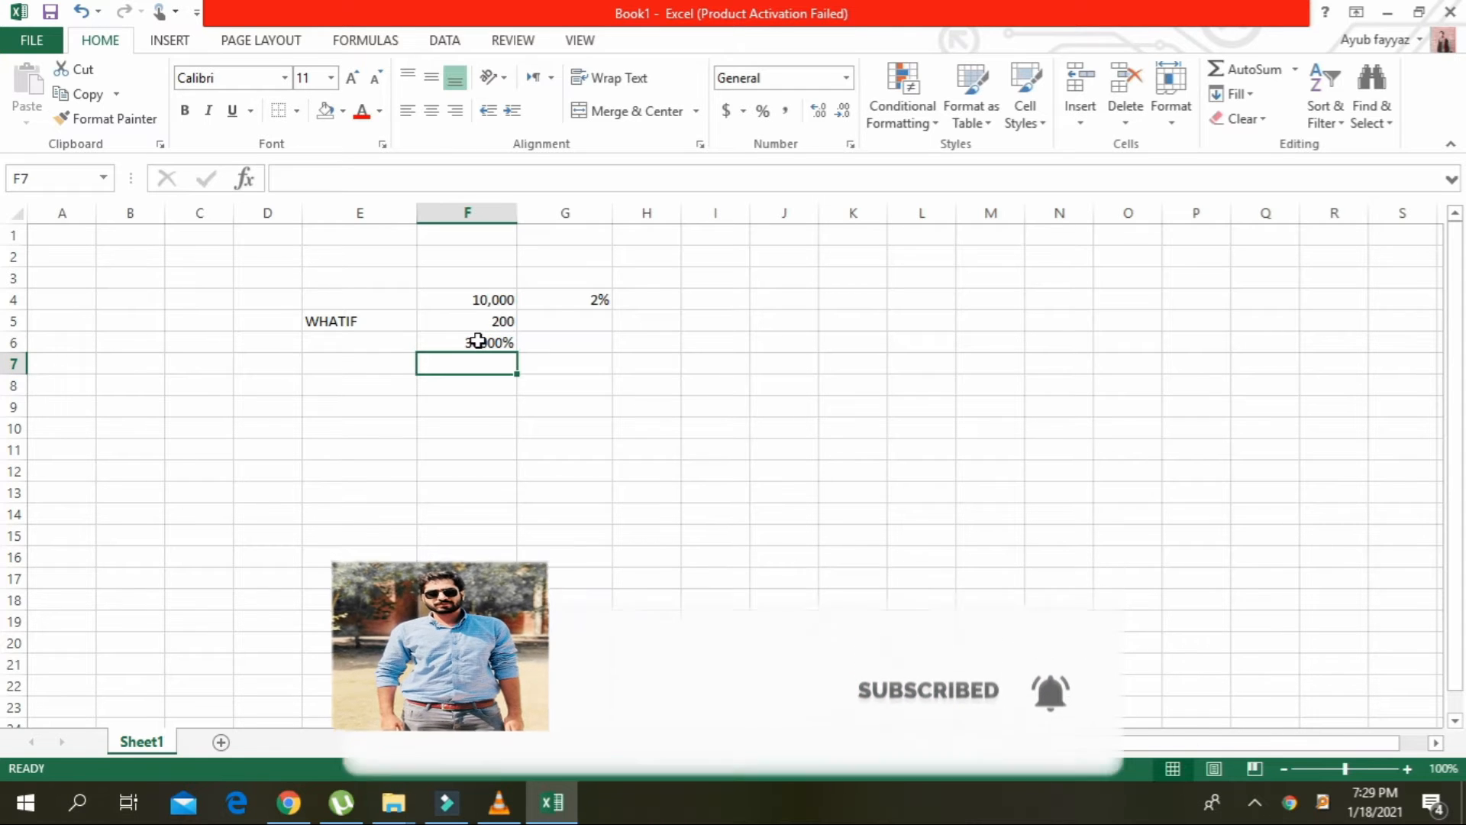
# Change cell F6 to the General number format and set its value to 30,000
pyautogui.click(478, 342)
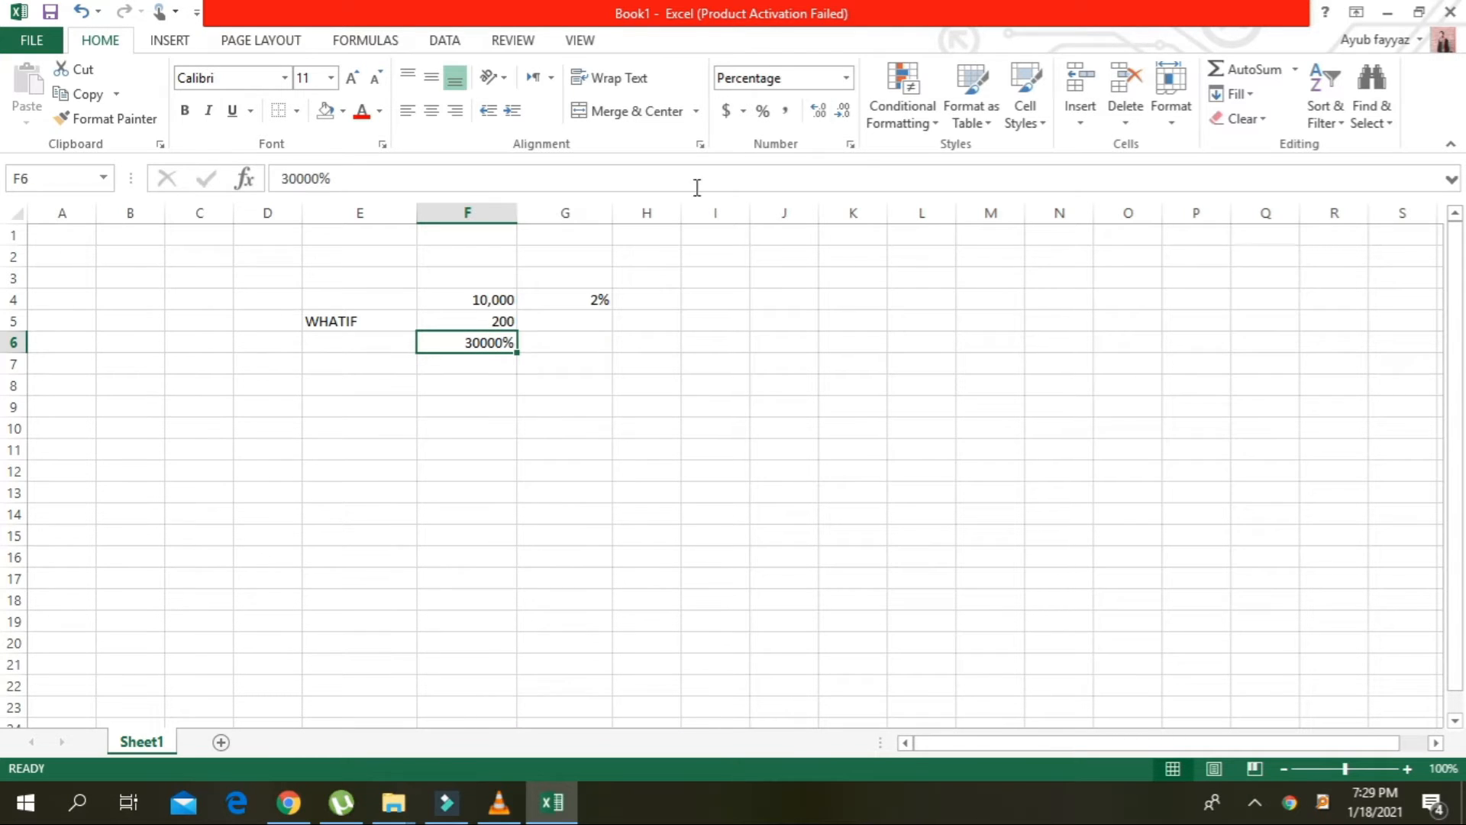
pyautogui.click(847, 78)
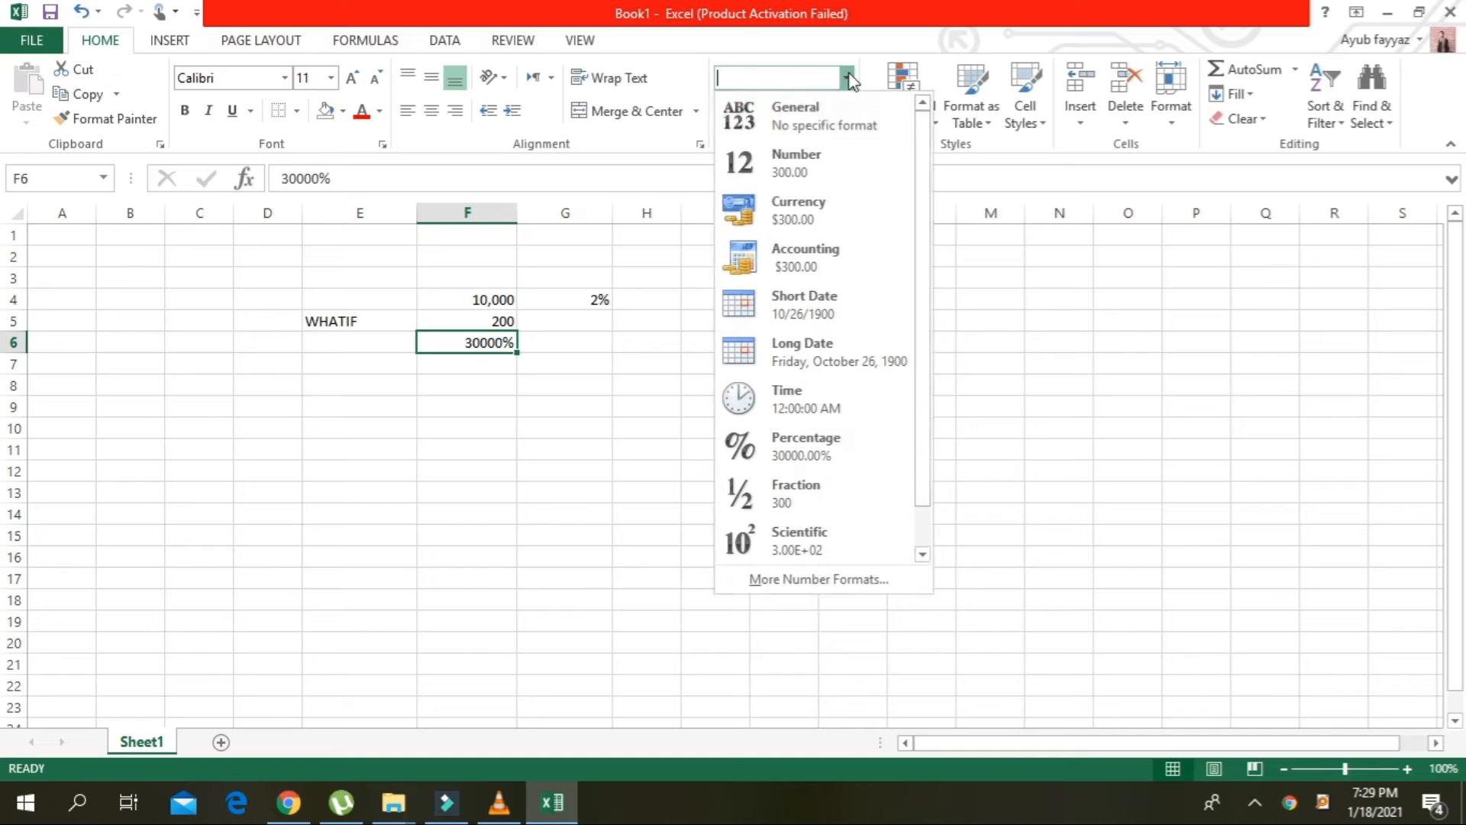
pyautogui.click(798, 118)
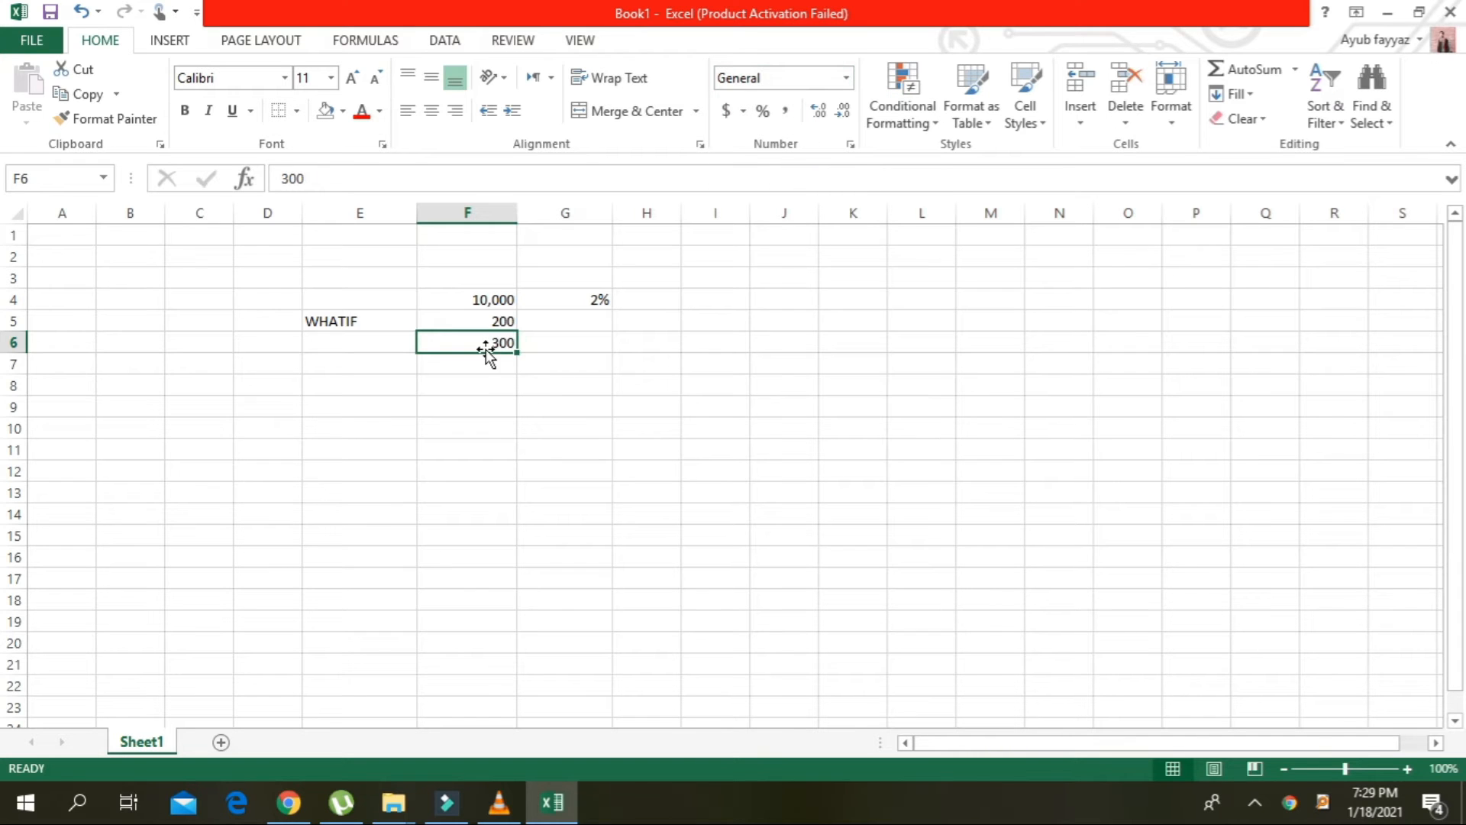
pyautogui.write('30,000')
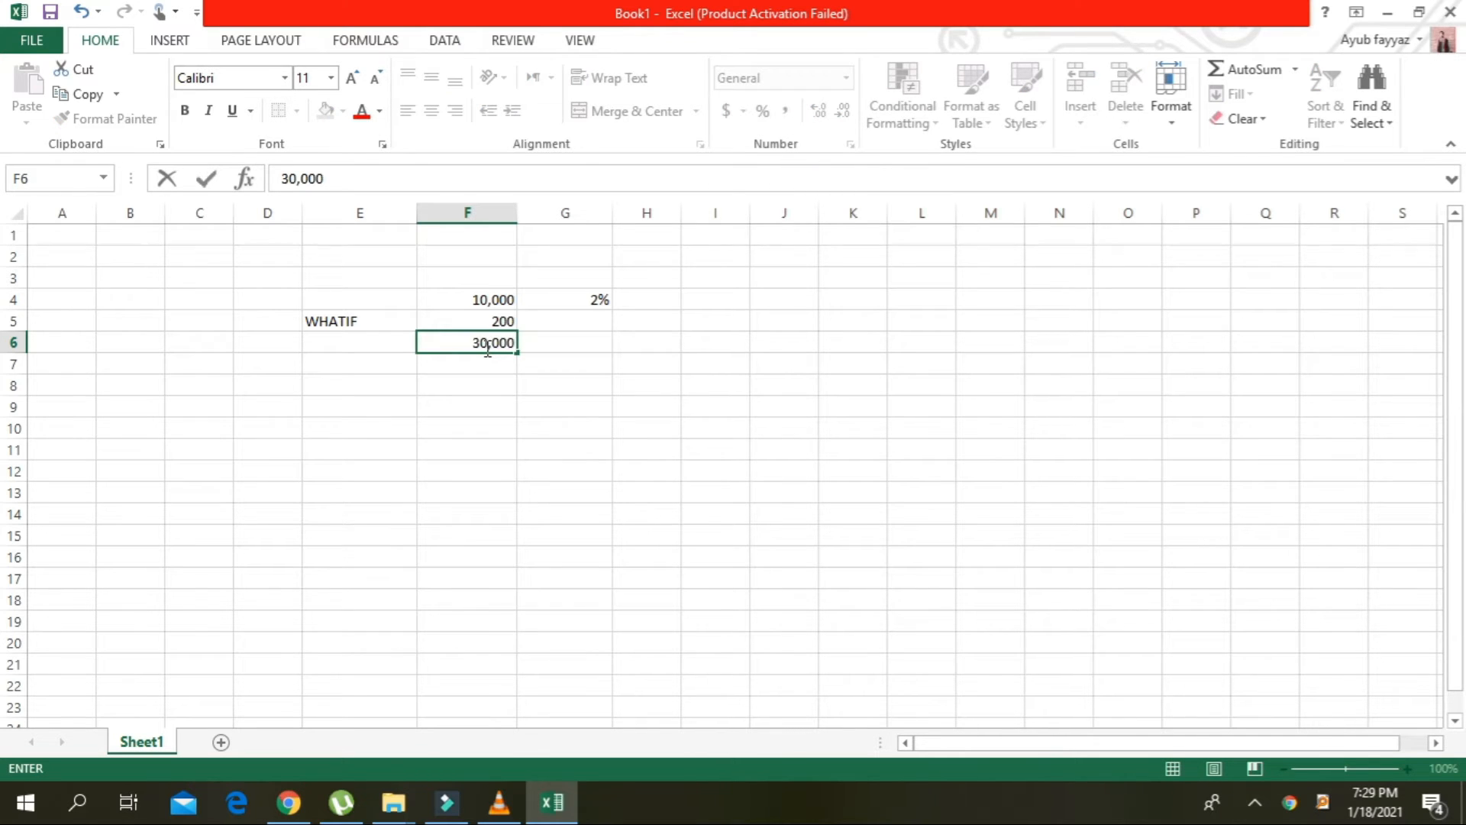
pyautogui.press('Return')
# Enter the amounts 40,000 in cell F7 and 50,000 in cell F8
pyautogui.write('4')
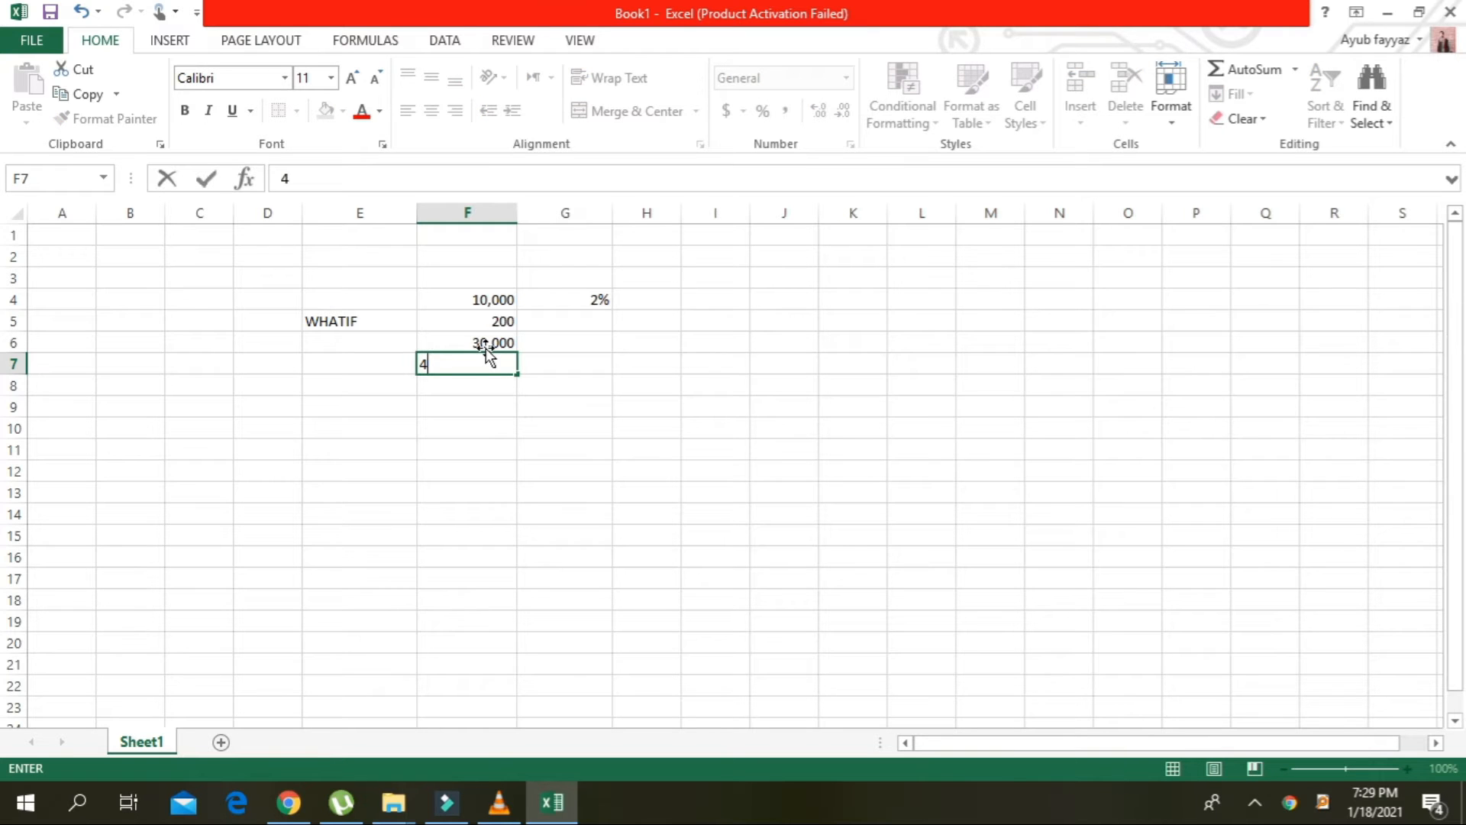
pyautogui.write('0,000')
pyautogui.press('Return')
pyautogui.write('5')
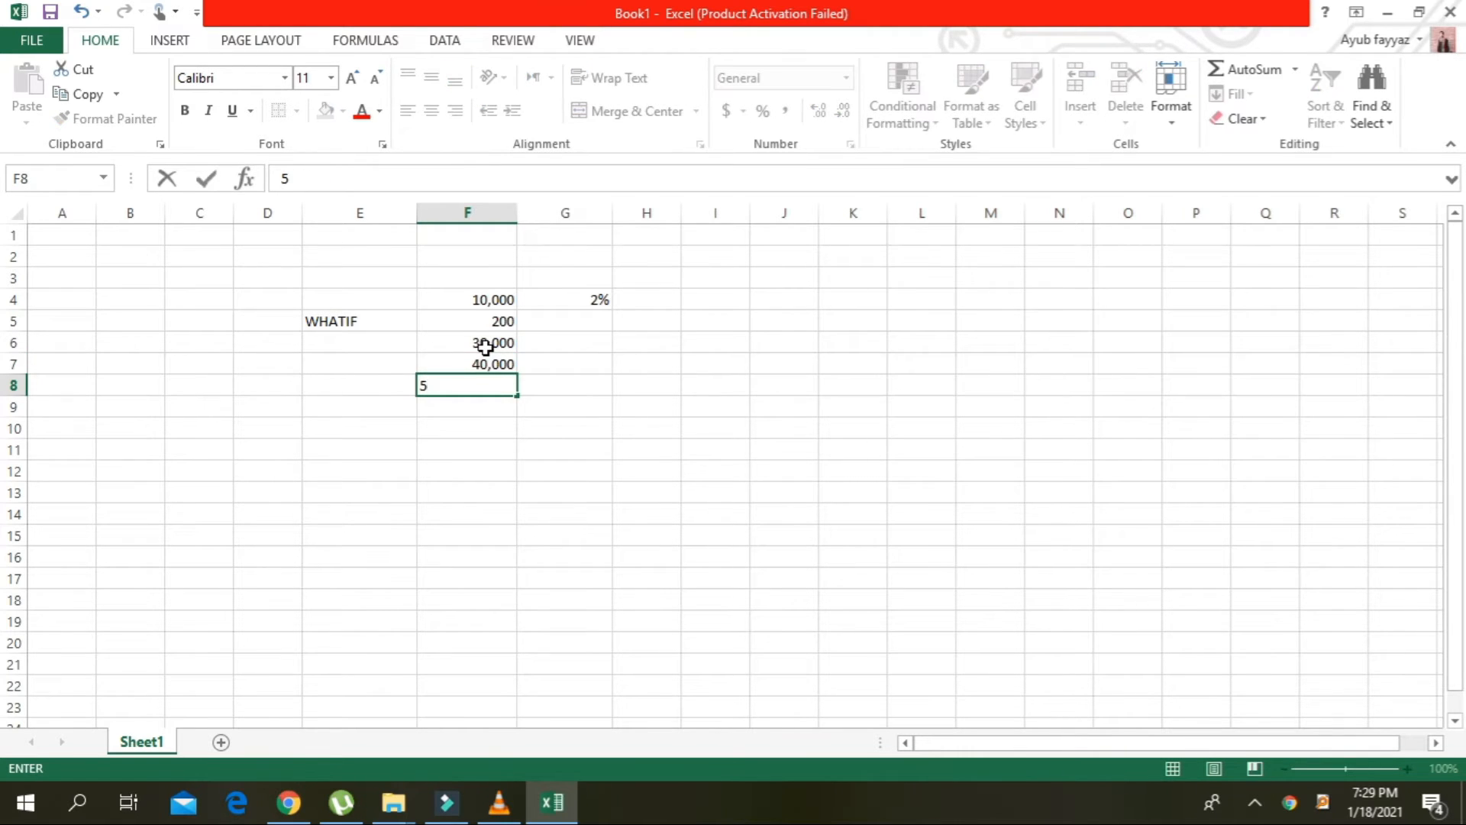
pyautogui.write('0,000')
pyautogui.press('Up')
# Enter 3% in cell G6, beside the 30,000 amount
pyautogui.press('Up')
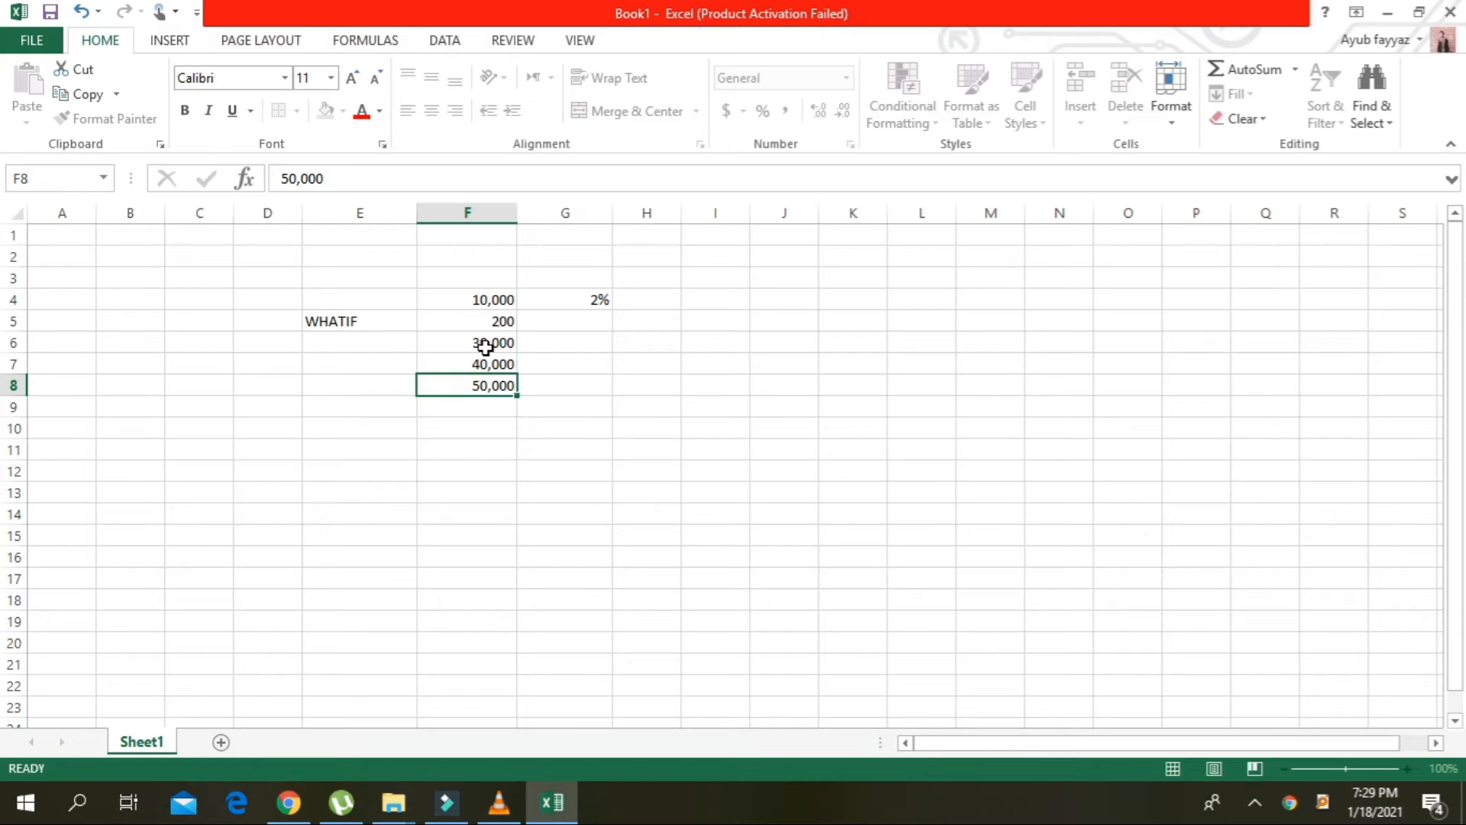
pyautogui.press('Right')
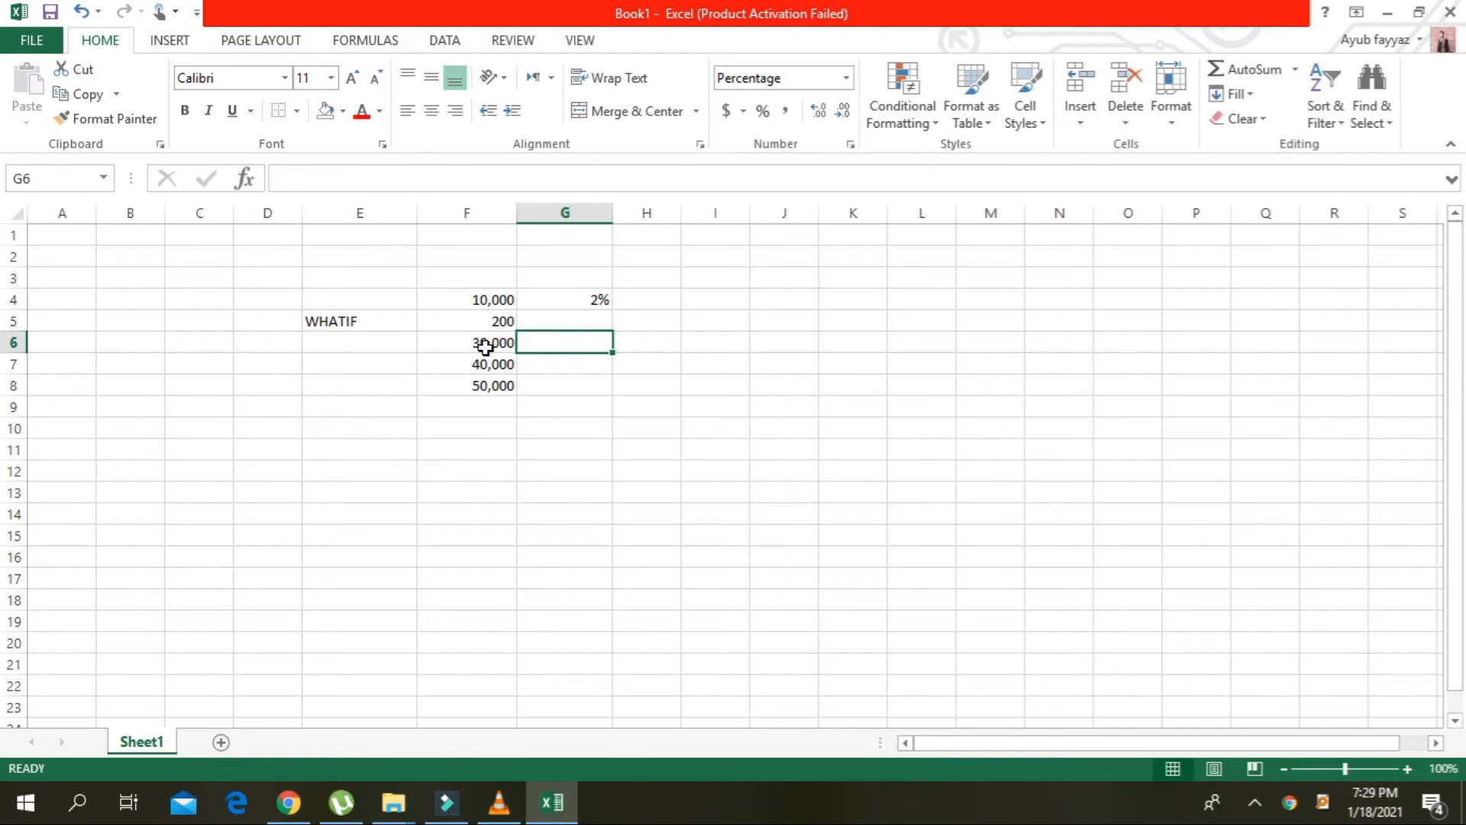
pyautogui.write('3')
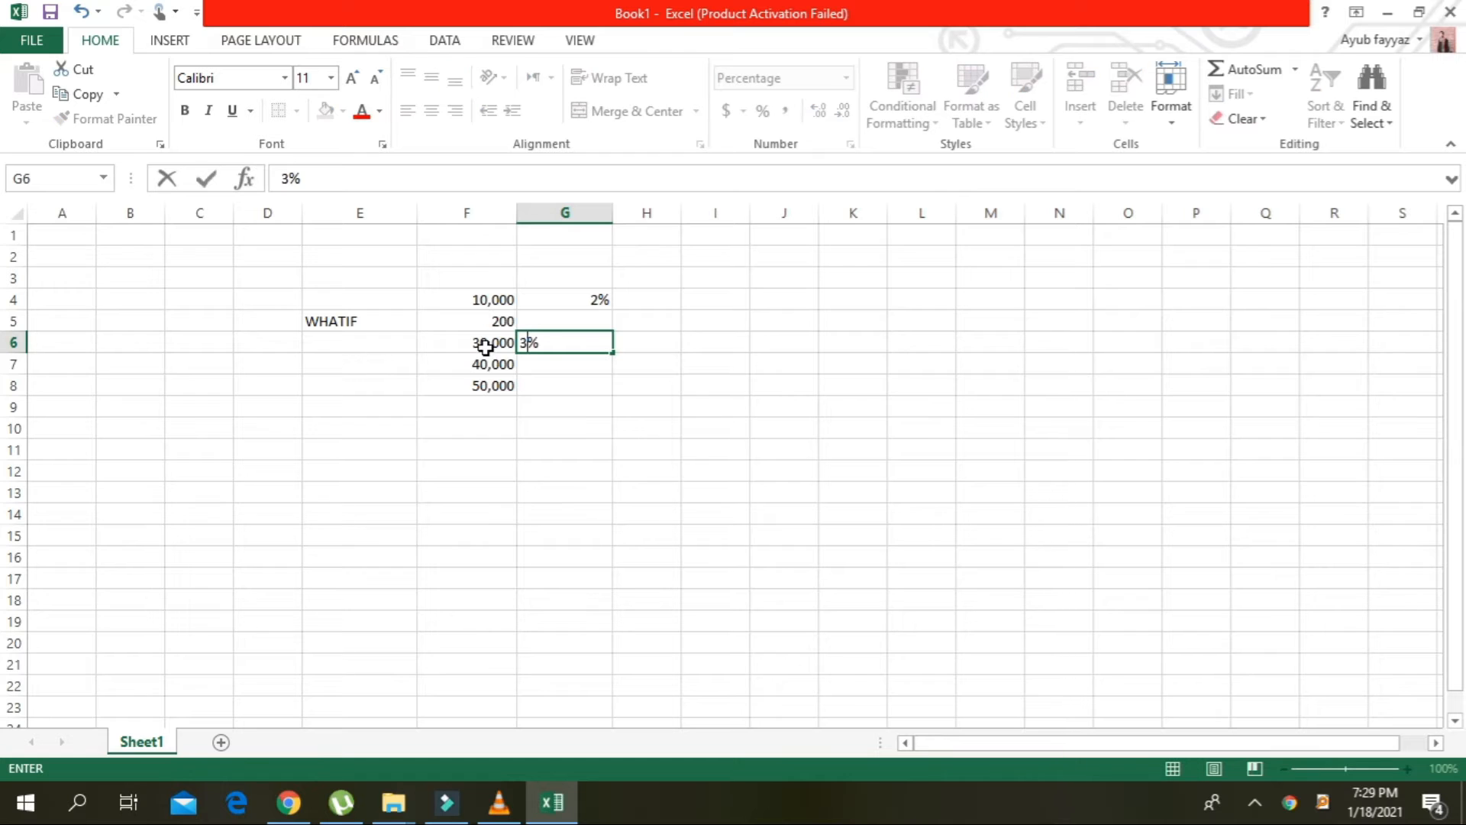
pyautogui.press('Right')
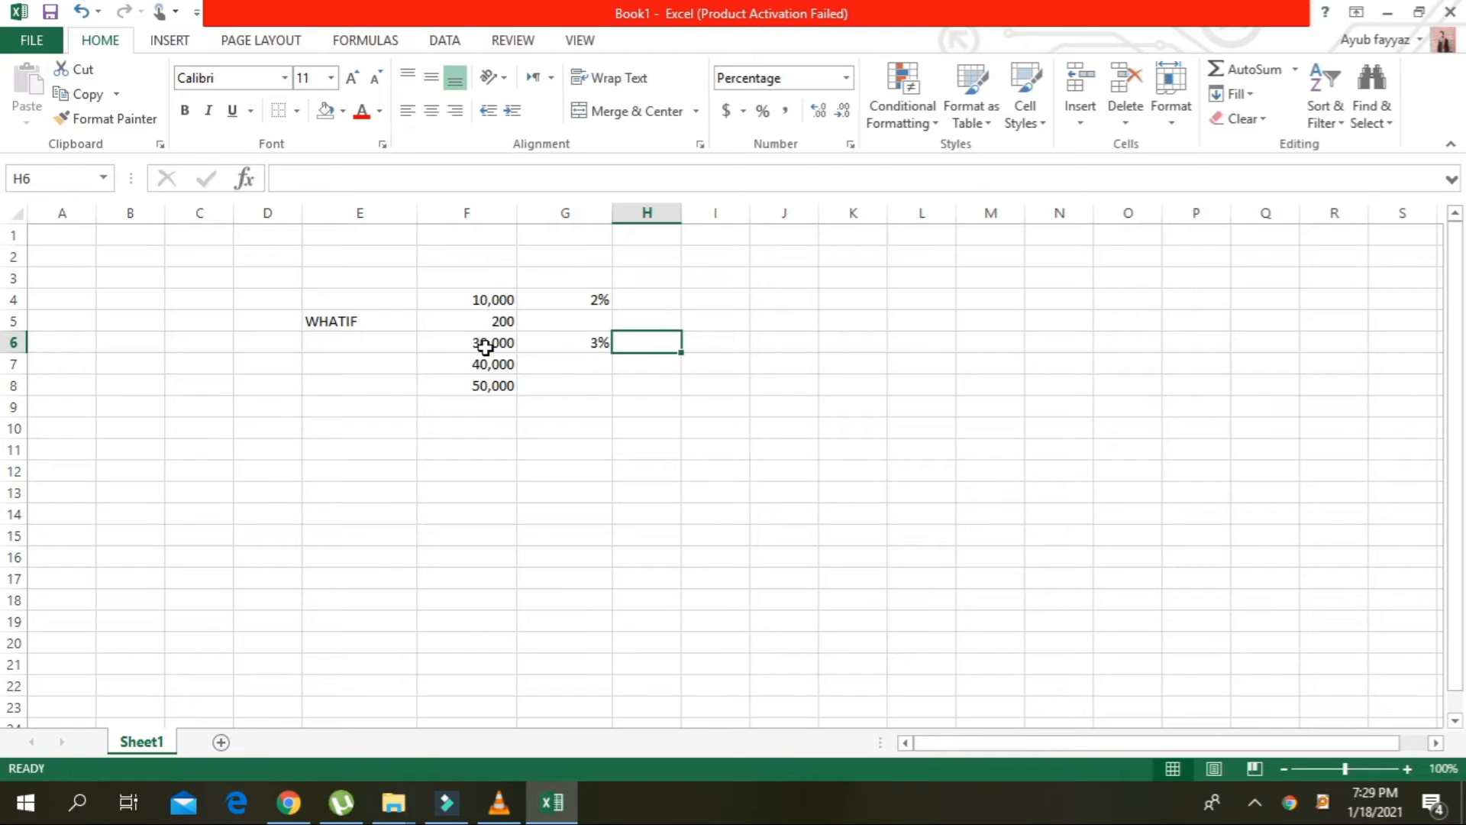
# Enter 4% in cell H6 and 5 in cell I6, continuing the row beside the 30,000 amount
pyautogui.write('4')
pyautogui.press('Right')
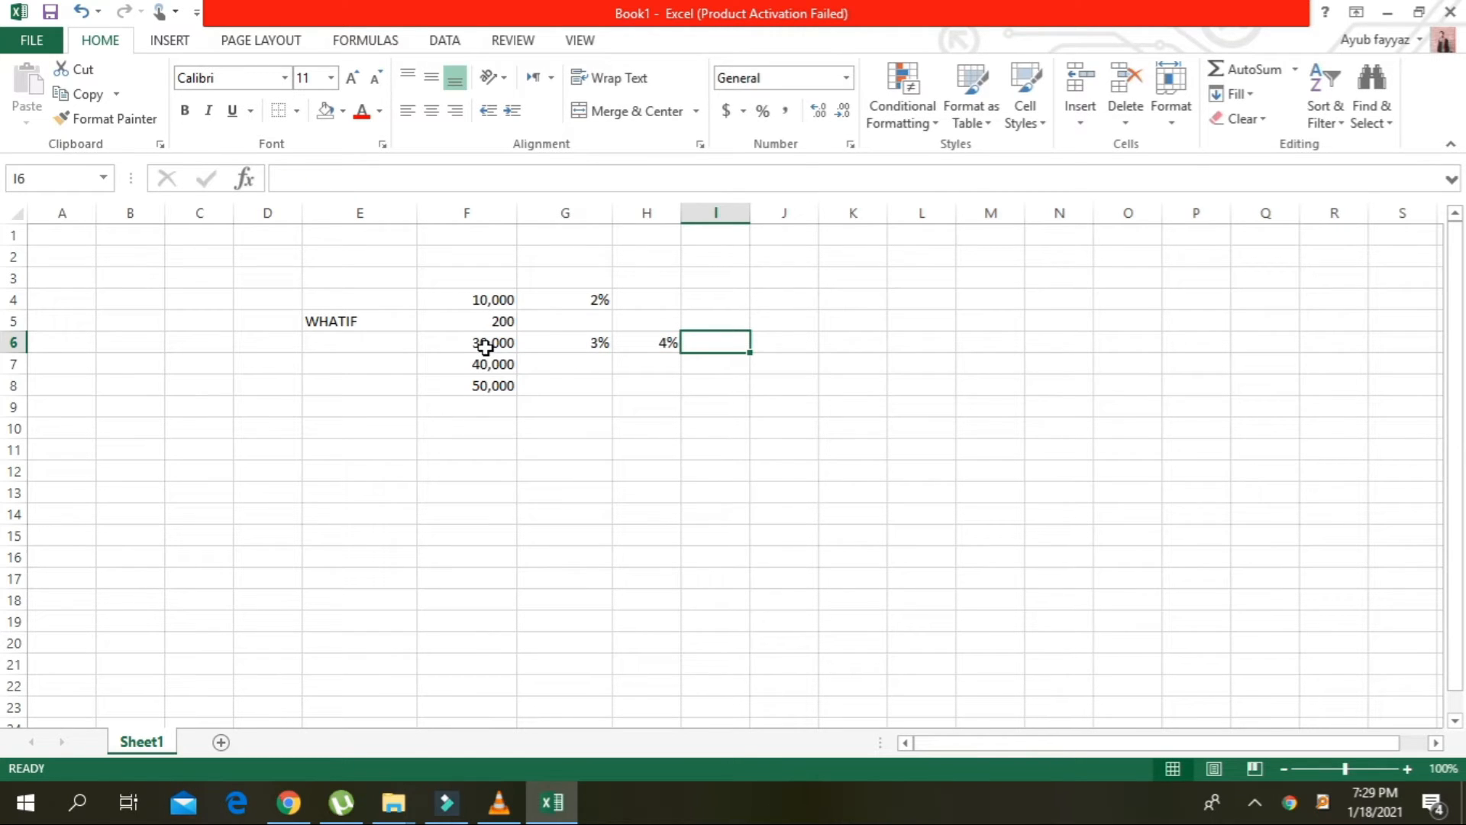
pyautogui.write('5')
pyautogui.press('Return')
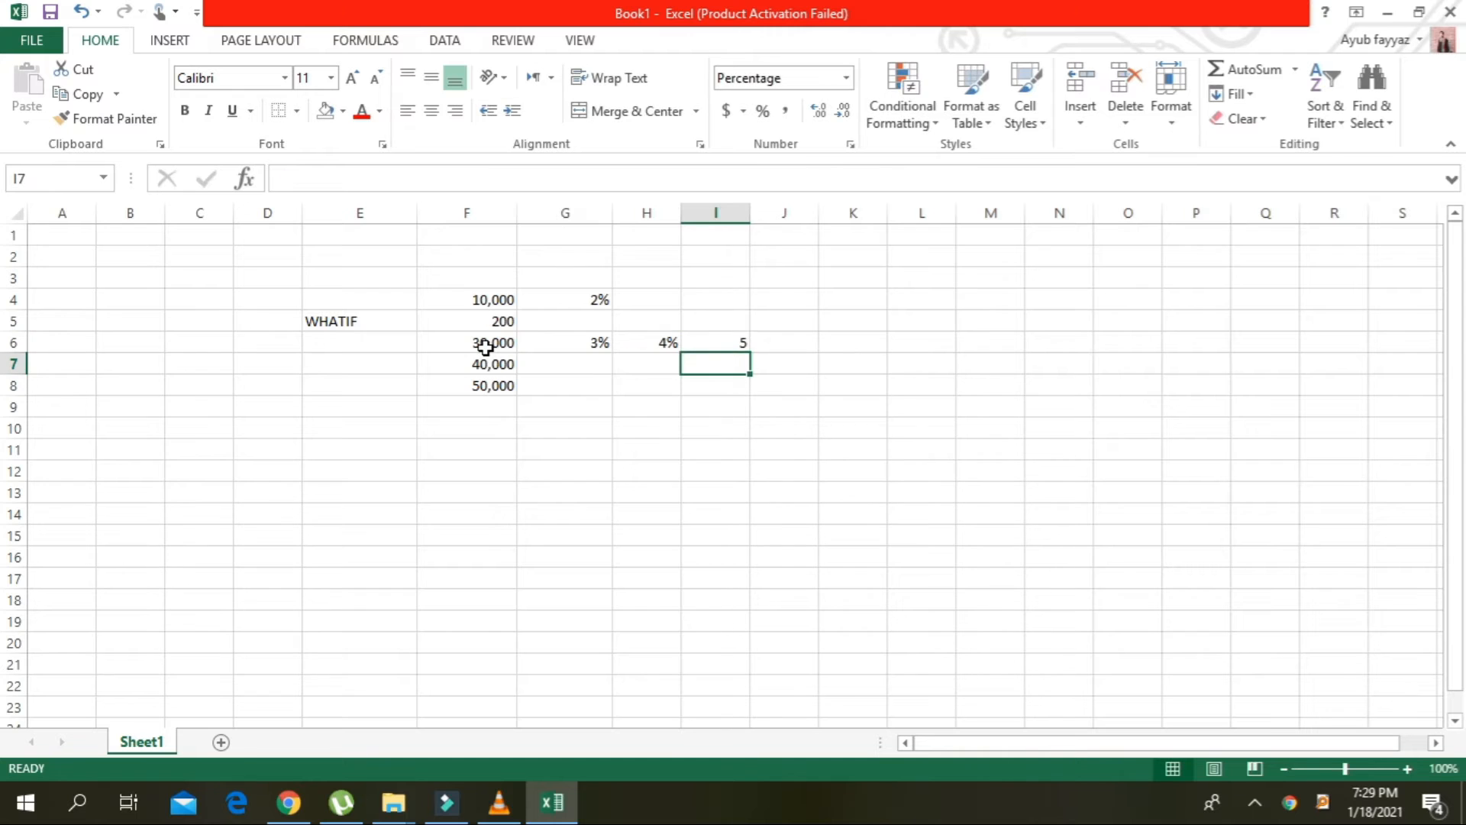
# Re-enter the value in cell I6 as 5%
pyautogui.press('Left')
pyautogui.press('Left')
pyautogui.press('Up')
pyautogui.press('Right')
pyautogui.press('Right')
pyautogui.press('Right')
pyautogui.press('Left')
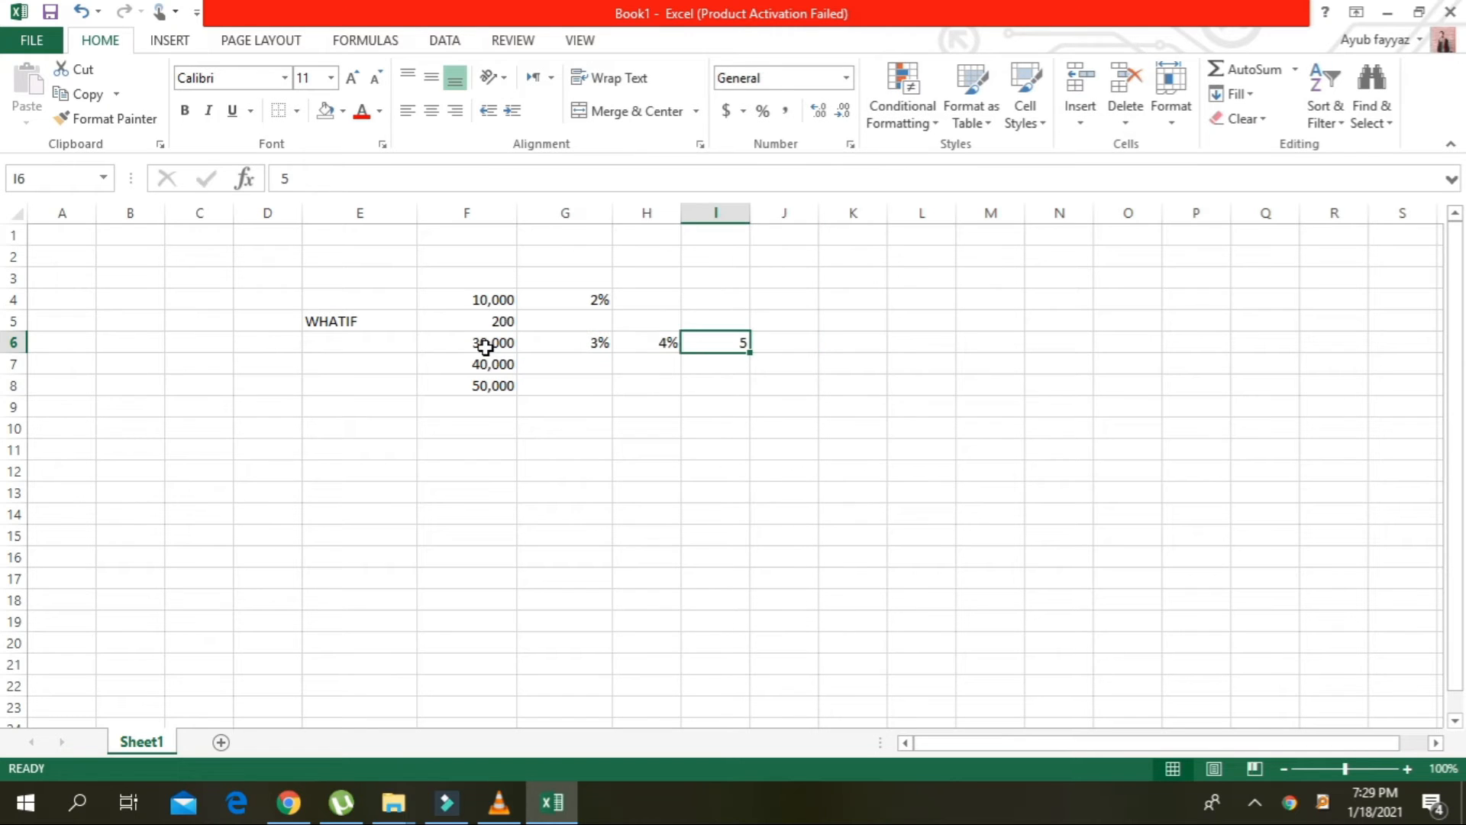
pyautogui.write('5')
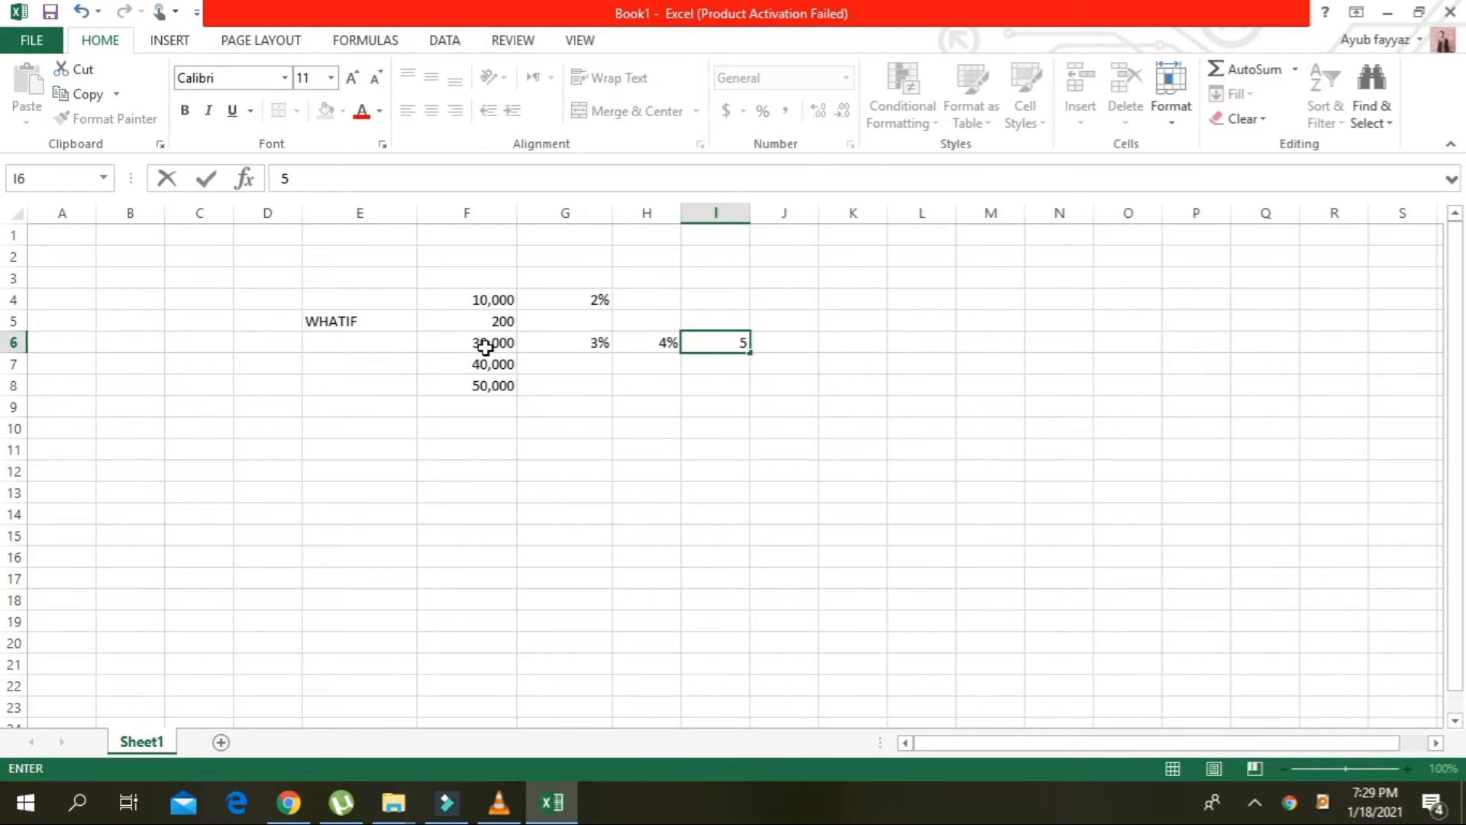
pyautogui.write('%')
pyautogui.press('Return')
pyautogui.press('Left')
pyautogui.press('Left')
pyautogui.press('Left')
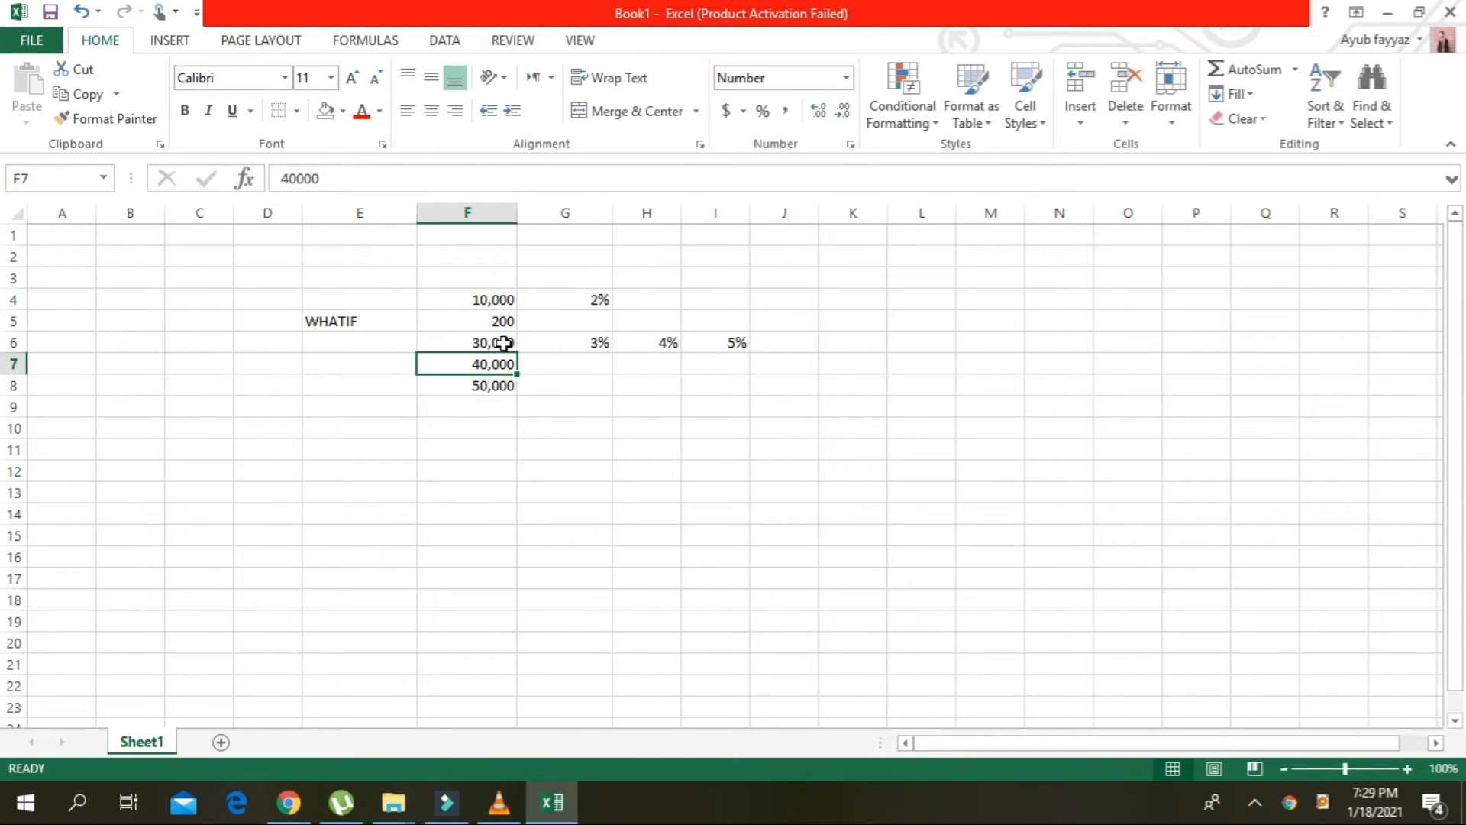
# Enter 3% in cell G5, beside the formula result in F5
pyautogui.click(596, 341)
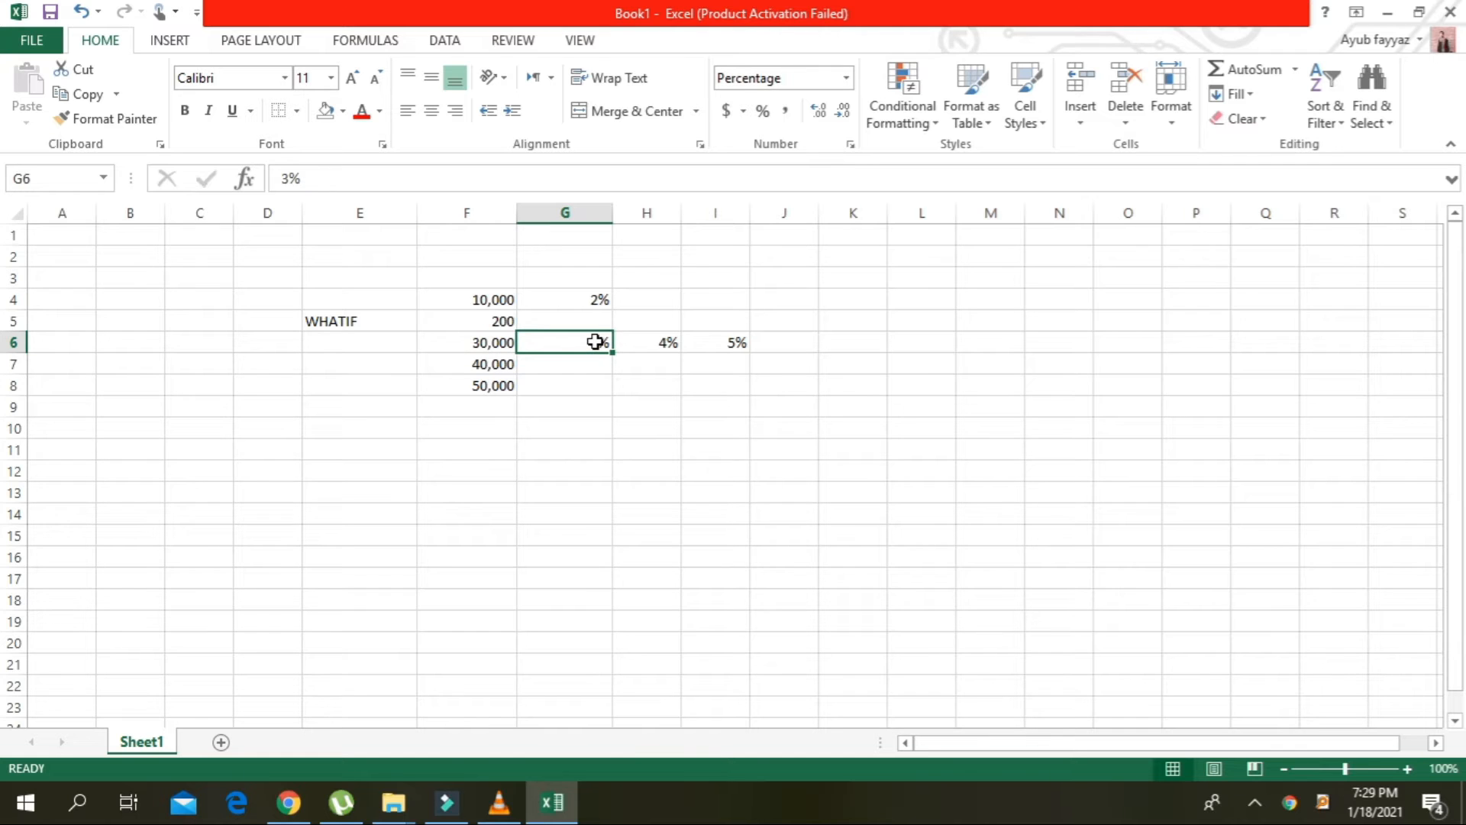
pyautogui.press('Up')
pyautogui.press('Down')
pyautogui.press('Up')
pyautogui.write('3')
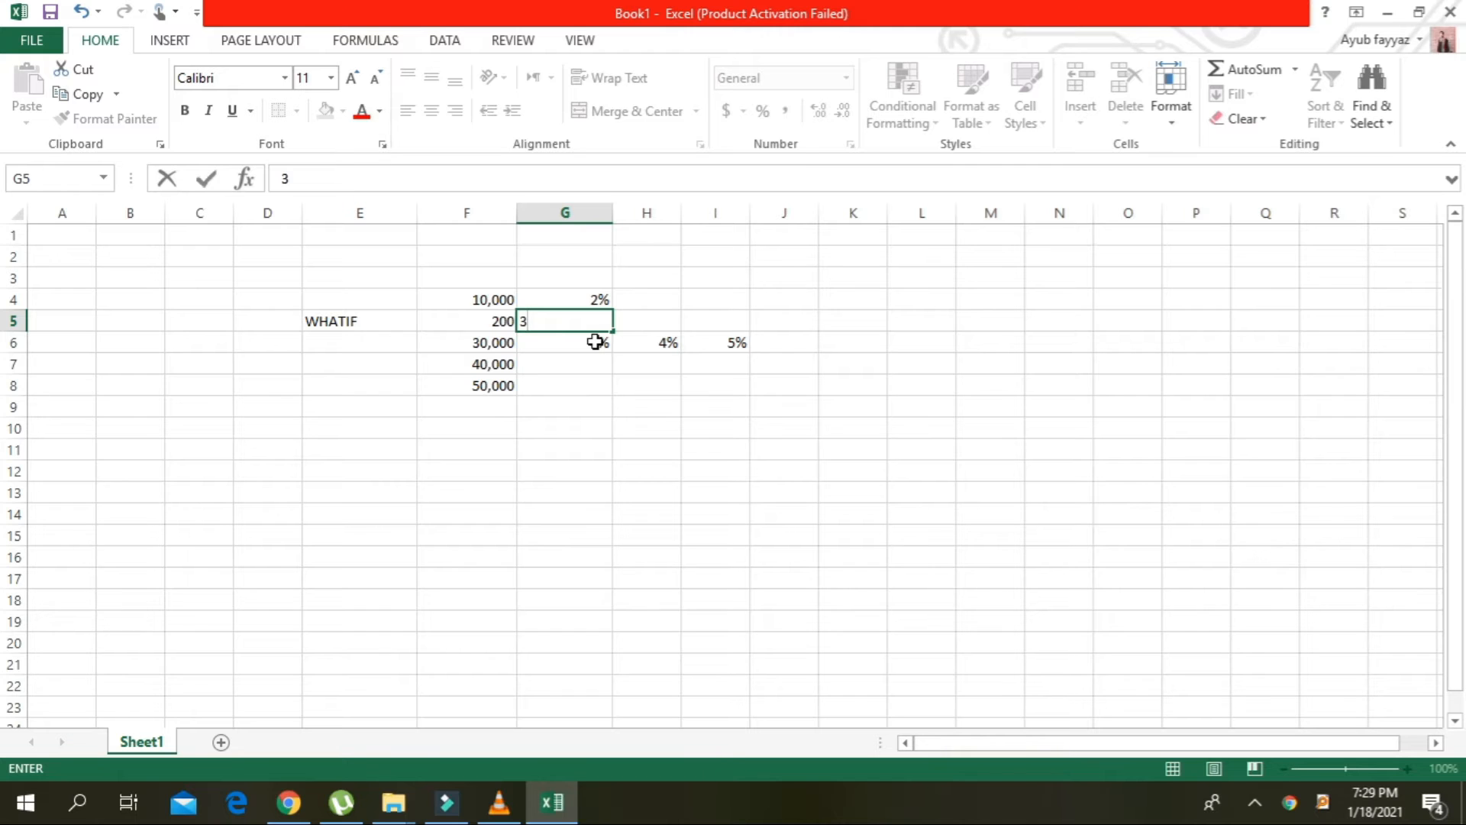
pyautogui.hotkey('ctrl', 'Return')
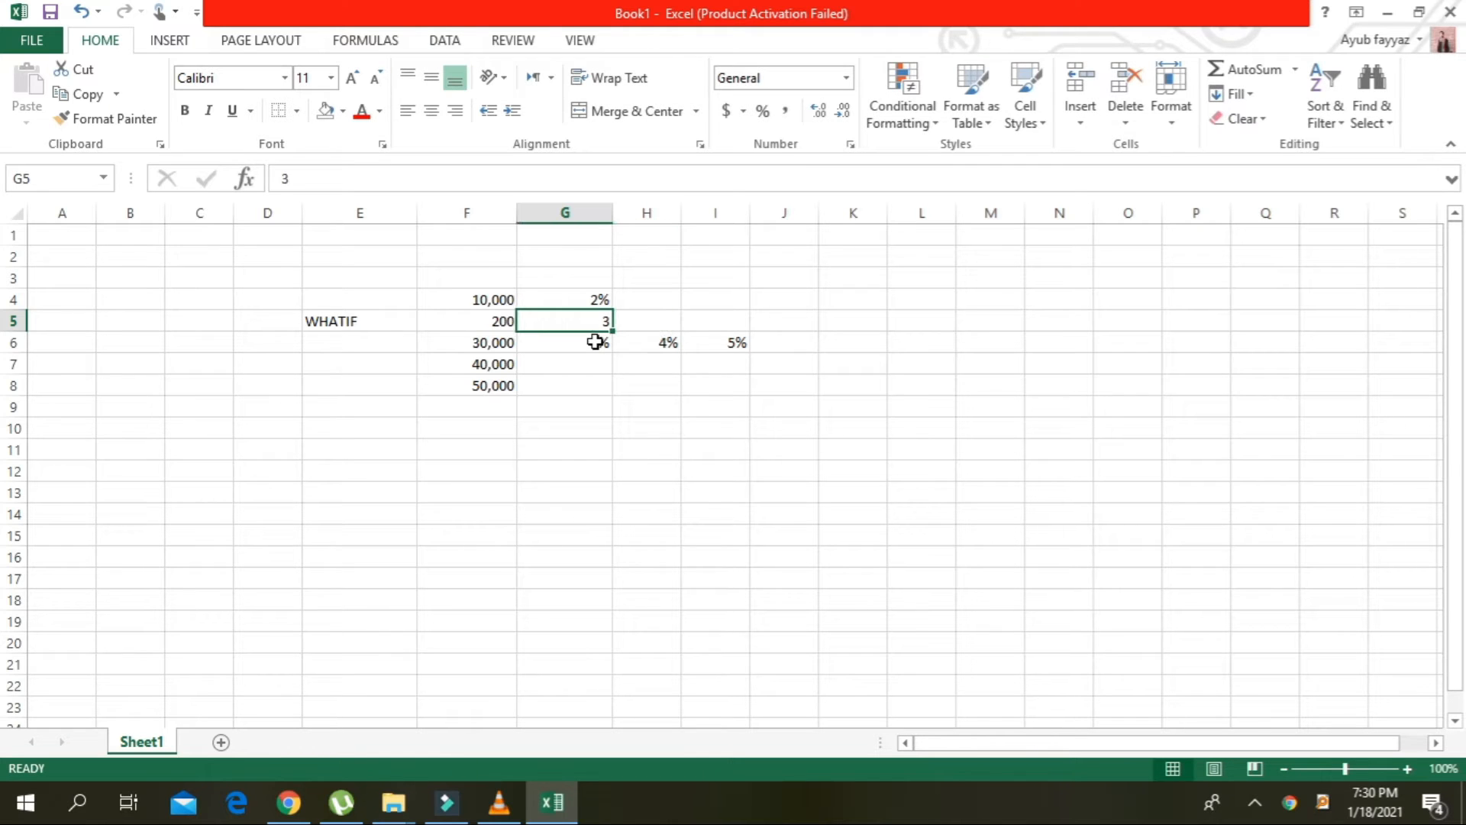
pyautogui.write('3%')
pyautogui.press('Tab')
# Continue the percentages along row 5 with 4% in cell H5 and 5% in cell I5
pyautogui.write('4')
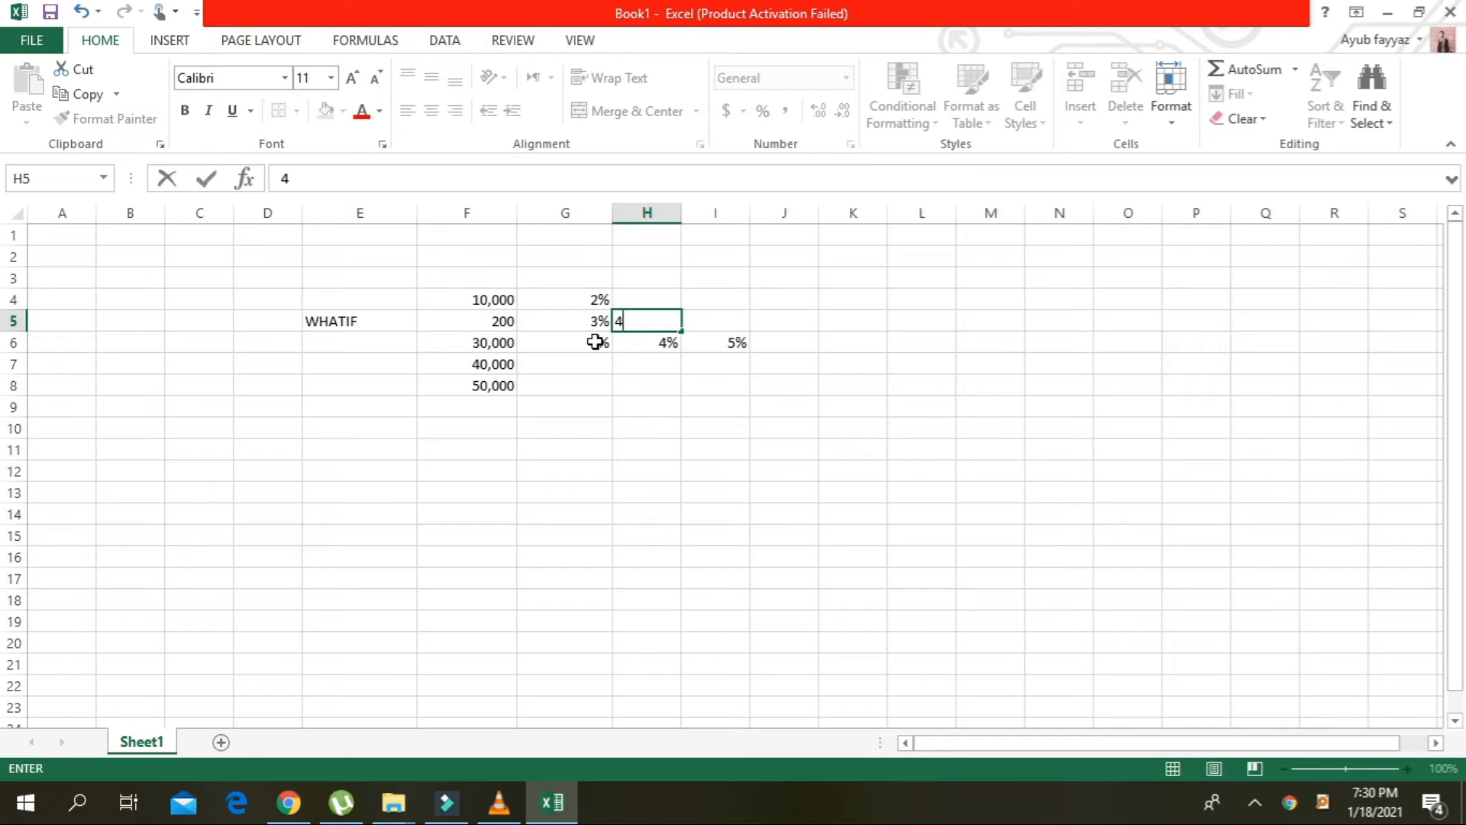
pyautogui.write('%')
pyautogui.press('Tab')
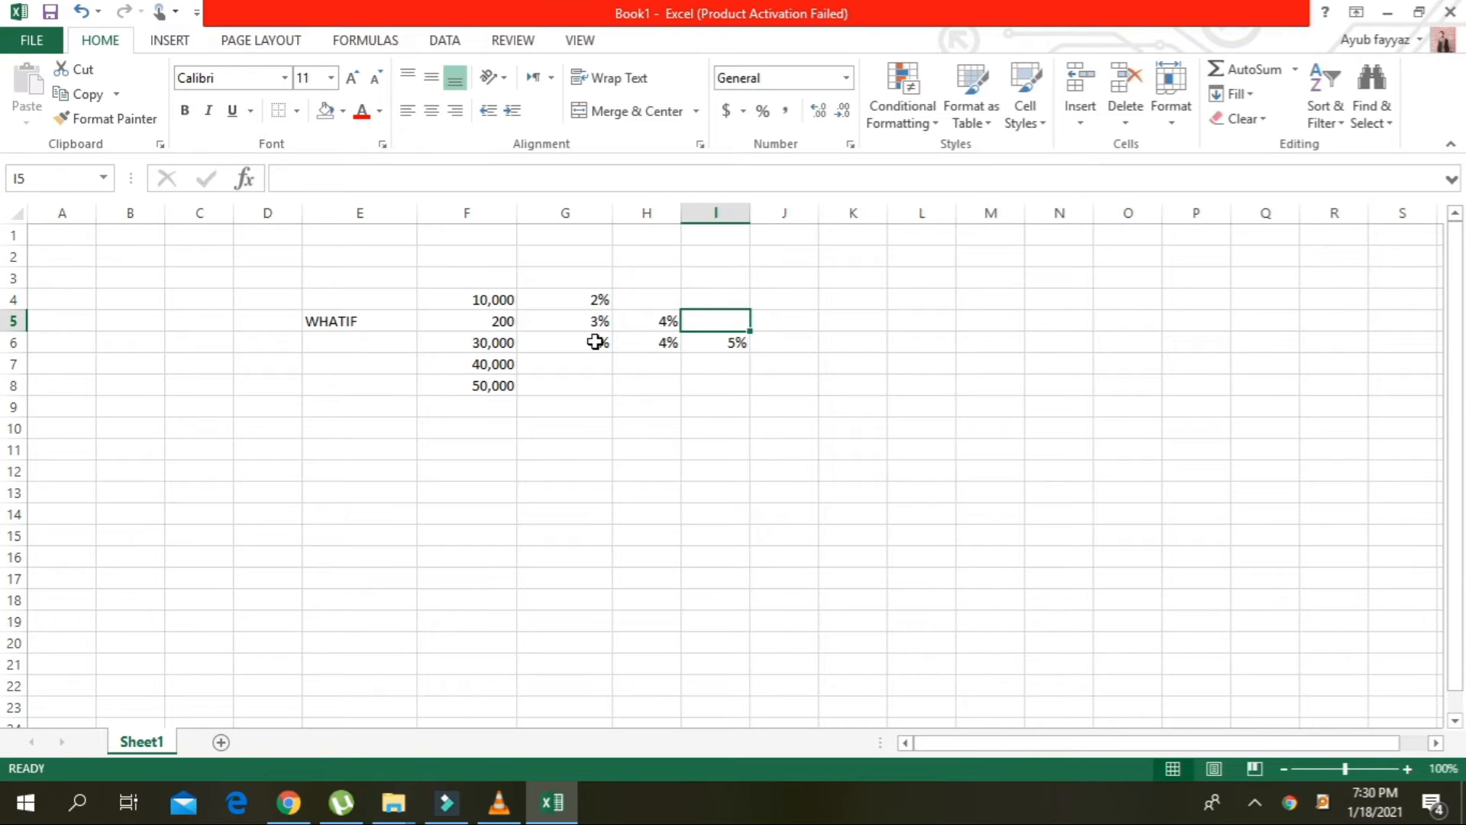
pyautogui.write('5%')
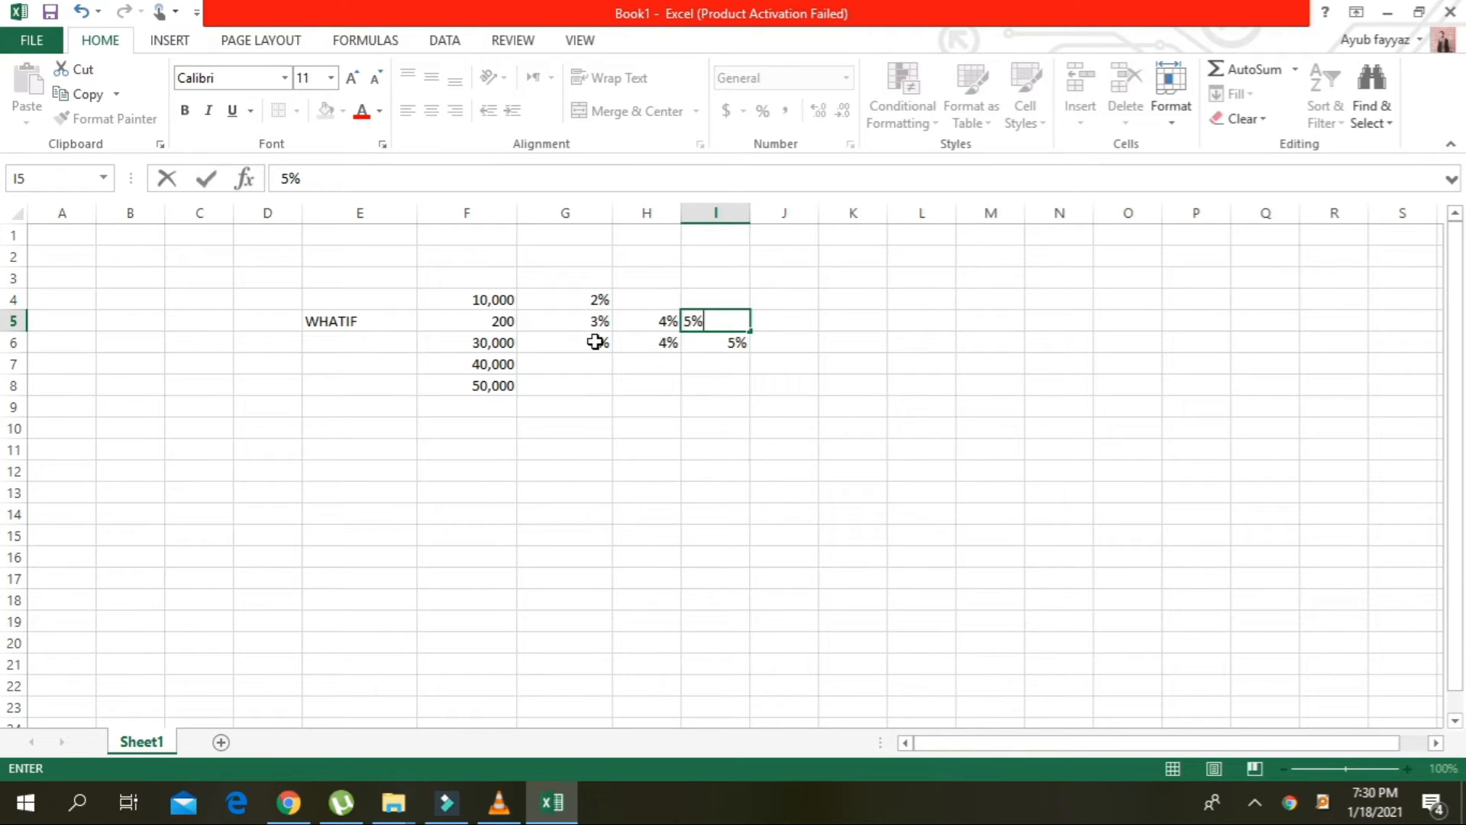
pyautogui.press('Return')
# Clear the misplaced percentages from cells G6 to I6
pyautogui.press('Delete')
pyautogui.press('Left')
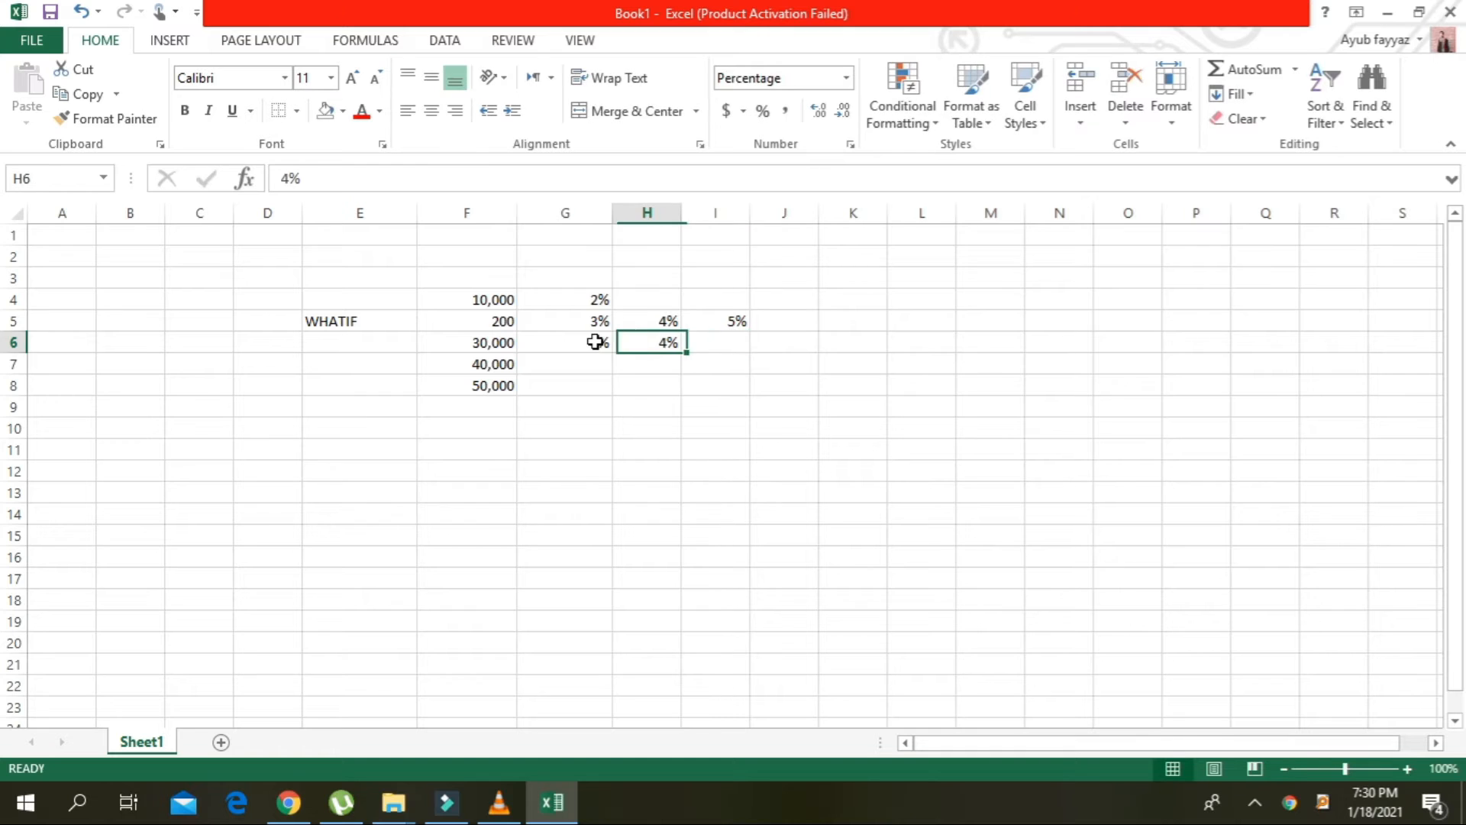
pyautogui.press('Delete')
pyautogui.press('Left')
pyautogui.press('Delete')
pyautogui.press('Down')
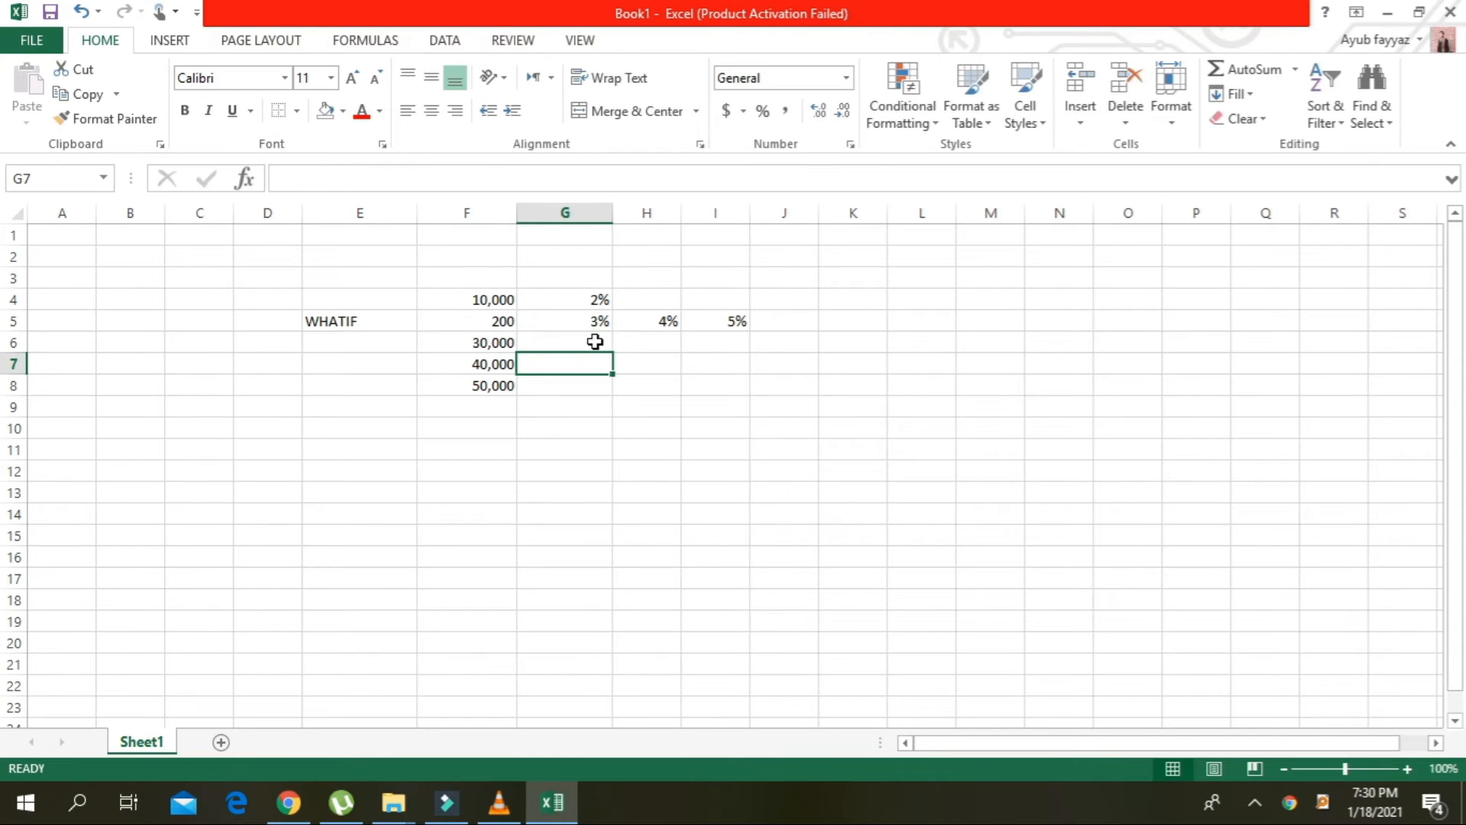
# Check how the 30,000 amount in F6 pairs with the percentages across row 5
pyautogui.click(484, 342)
pyautogui.click(582, 320)
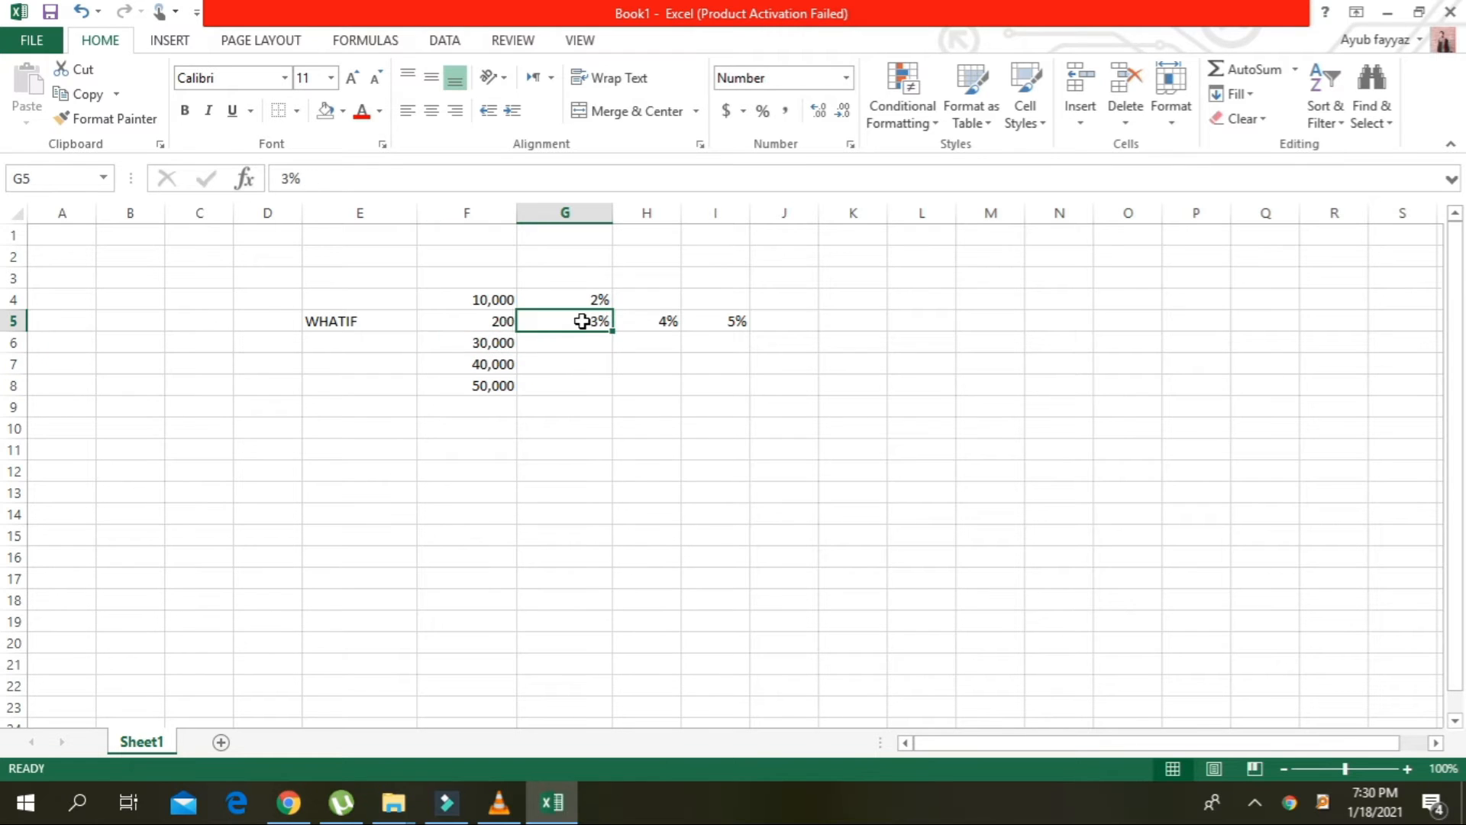
pyautogui.click(488, 348)
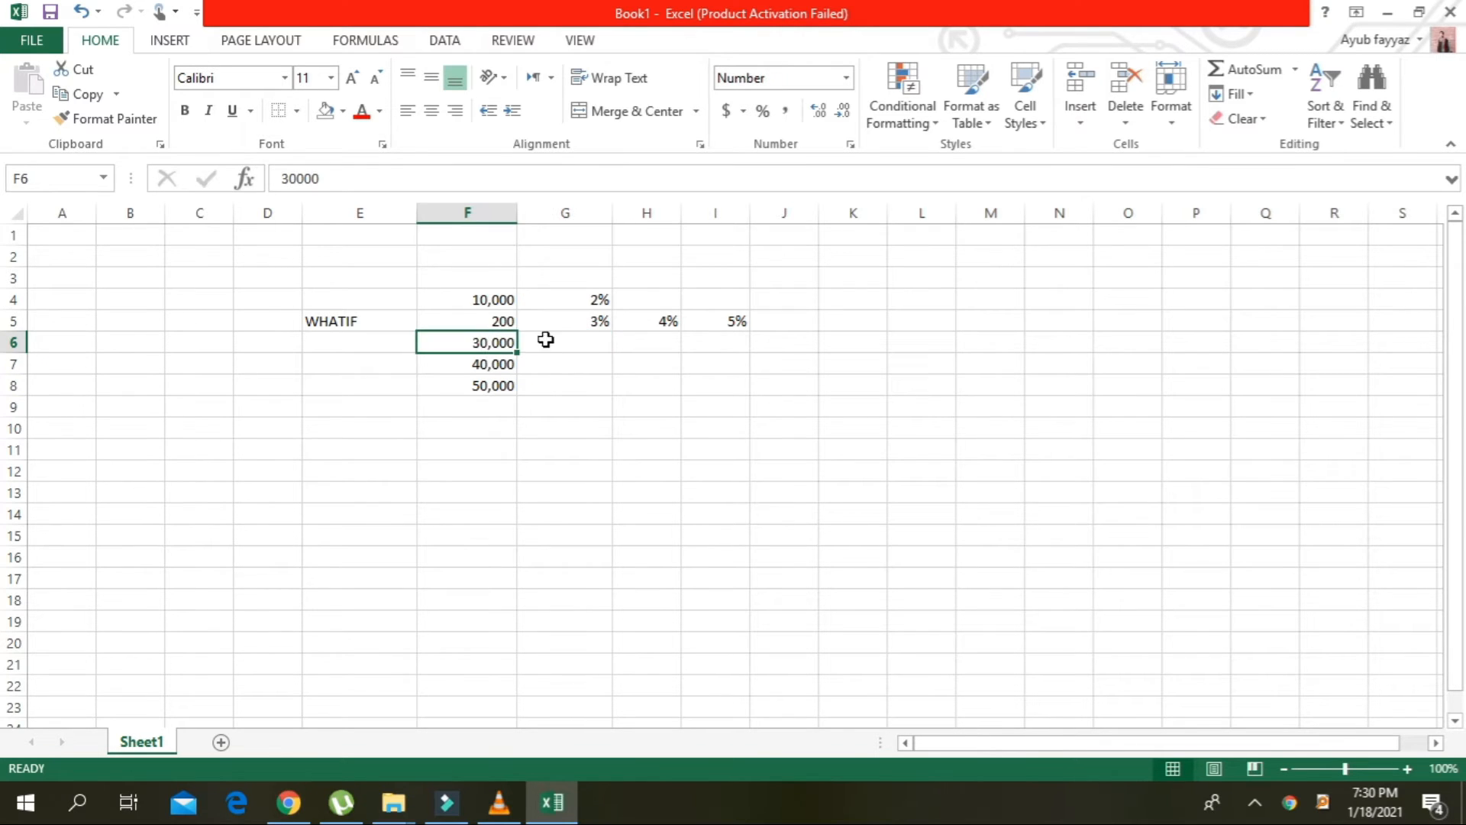
pyautogui.click(685, 321)
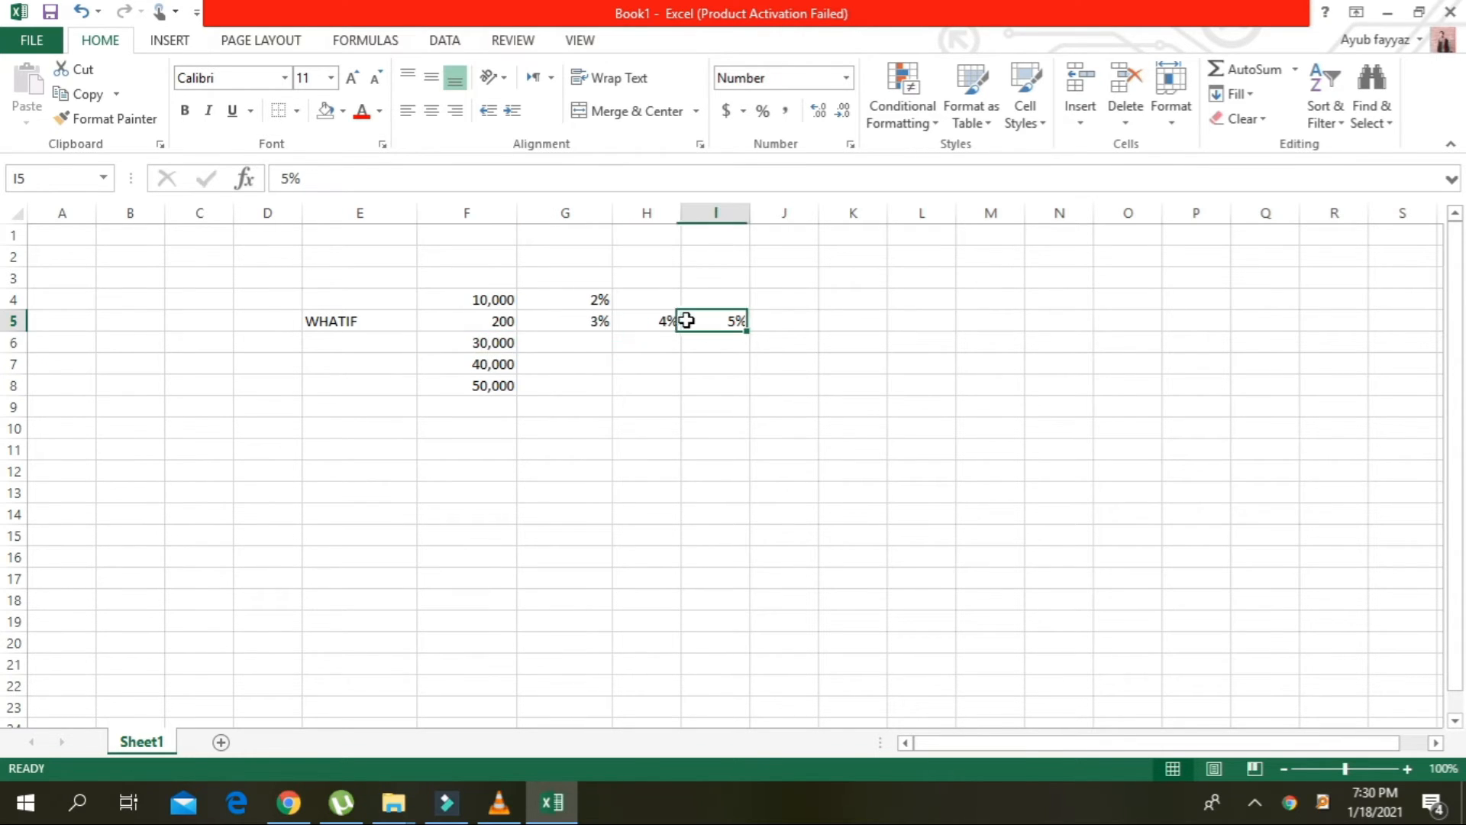
pyautogui.click(491, 344)
pyautogui.click(733, 322)
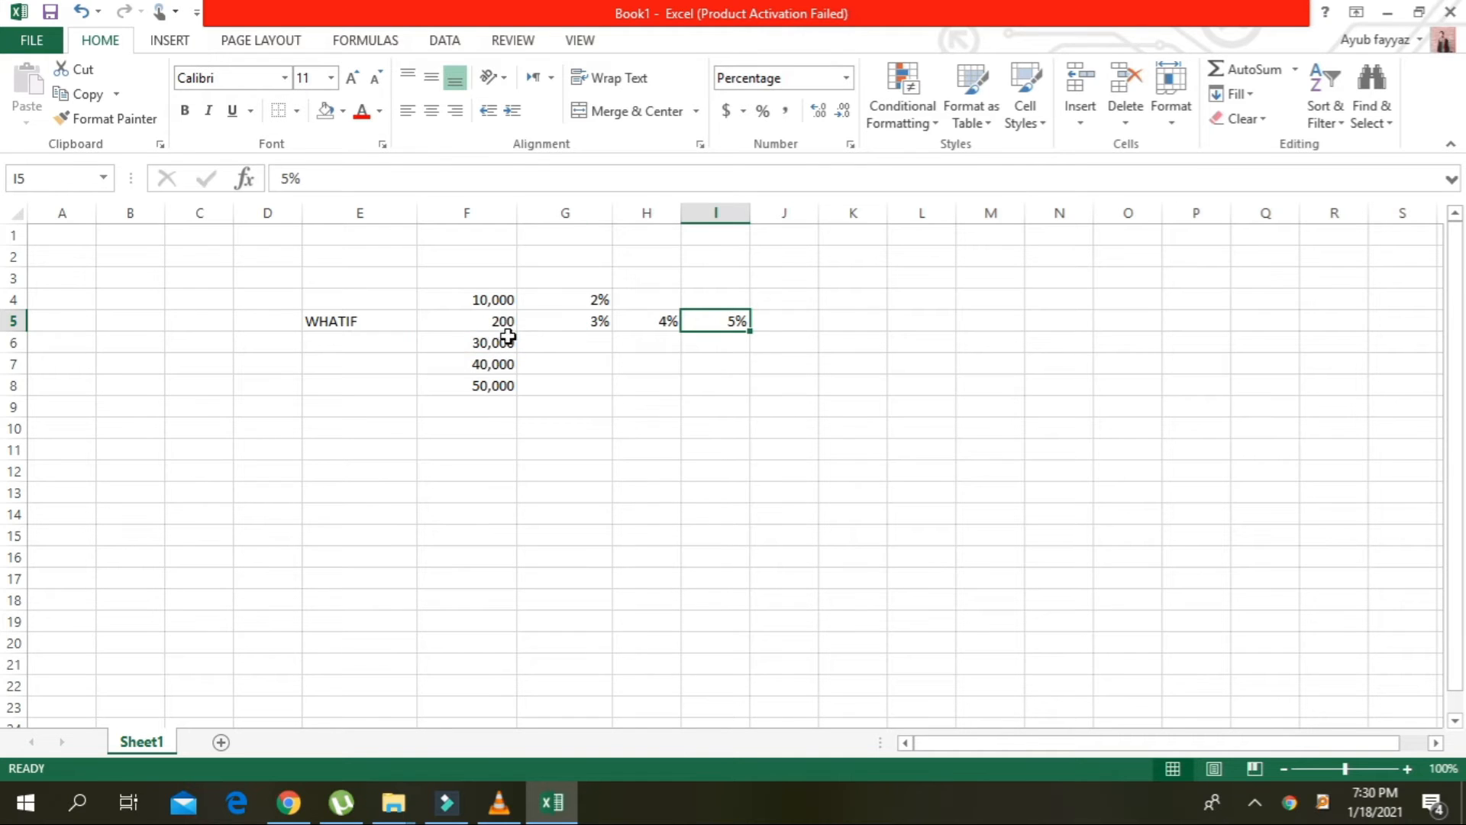
pyautogui.click(460, 327)
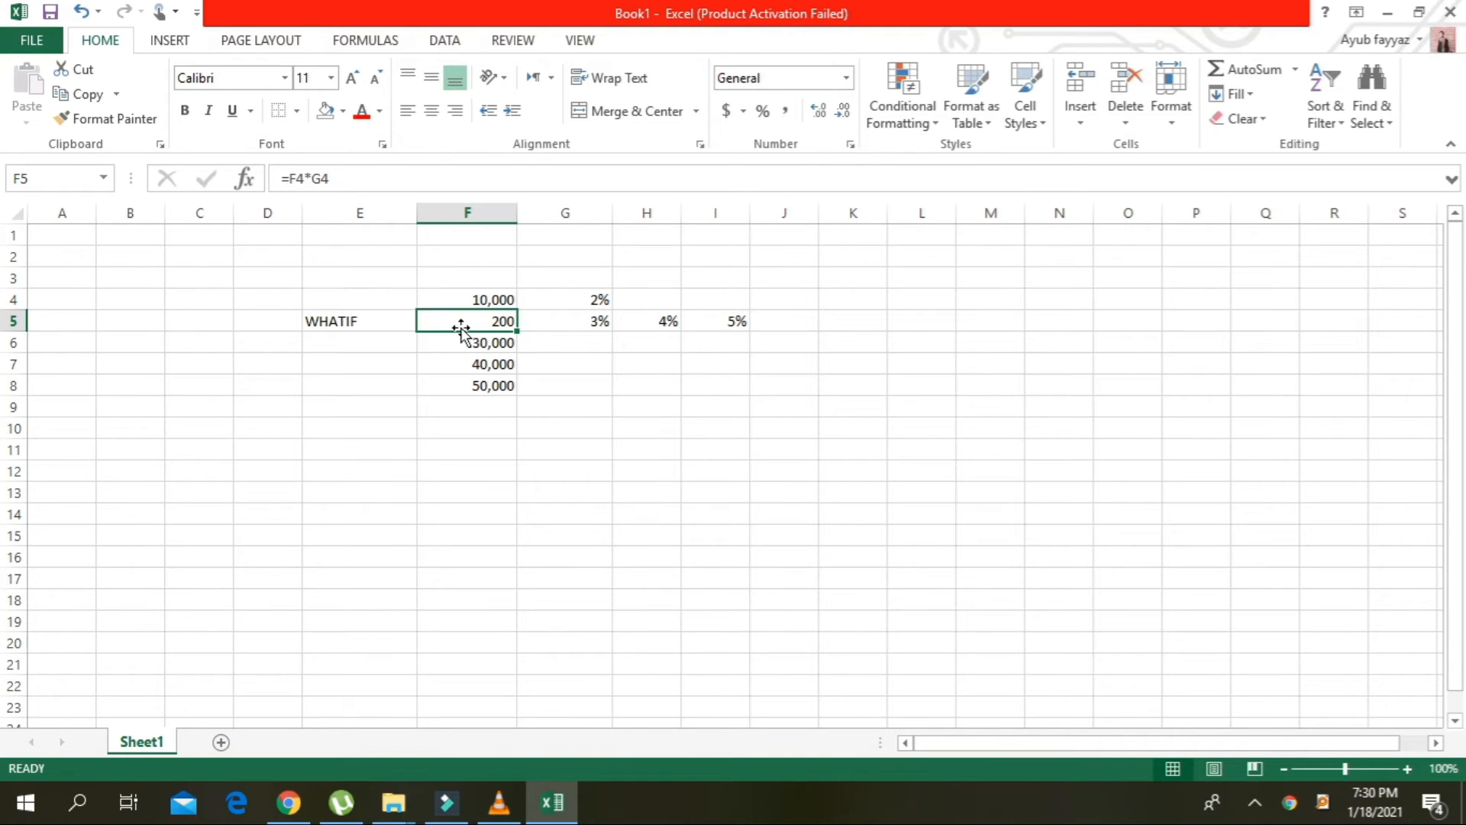
pyautogui.hotkey('shift', 'Down')
pyautogui.hotkey('shift', 'Down')
pyautogui.hotkey('shift', 'Down')
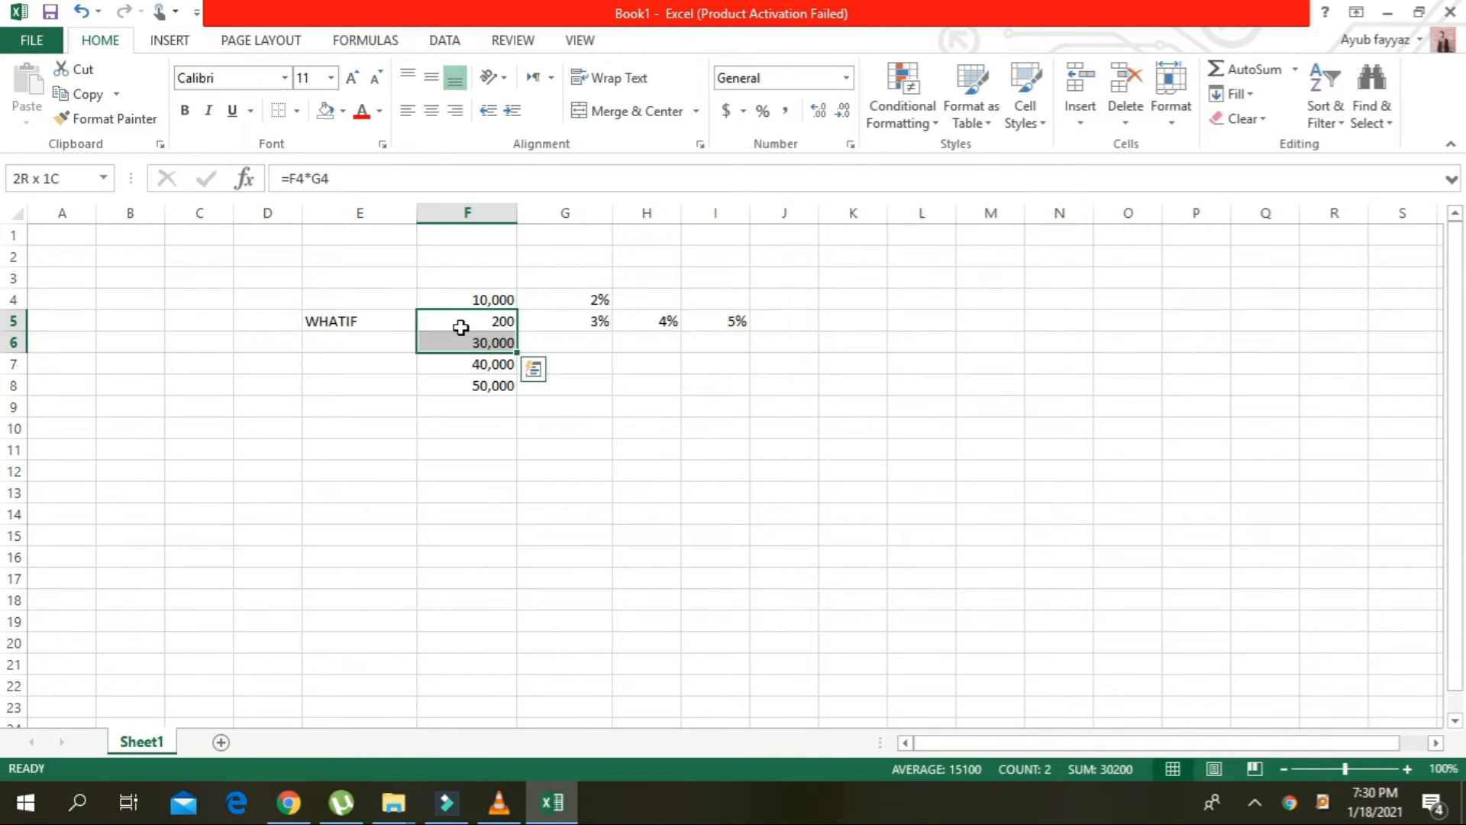
pyautogui.hotkey('shift', 'Right')
pyautogui.hotkey('shift', 'Right')
pyautogui.hotkey('shift', 'Right')
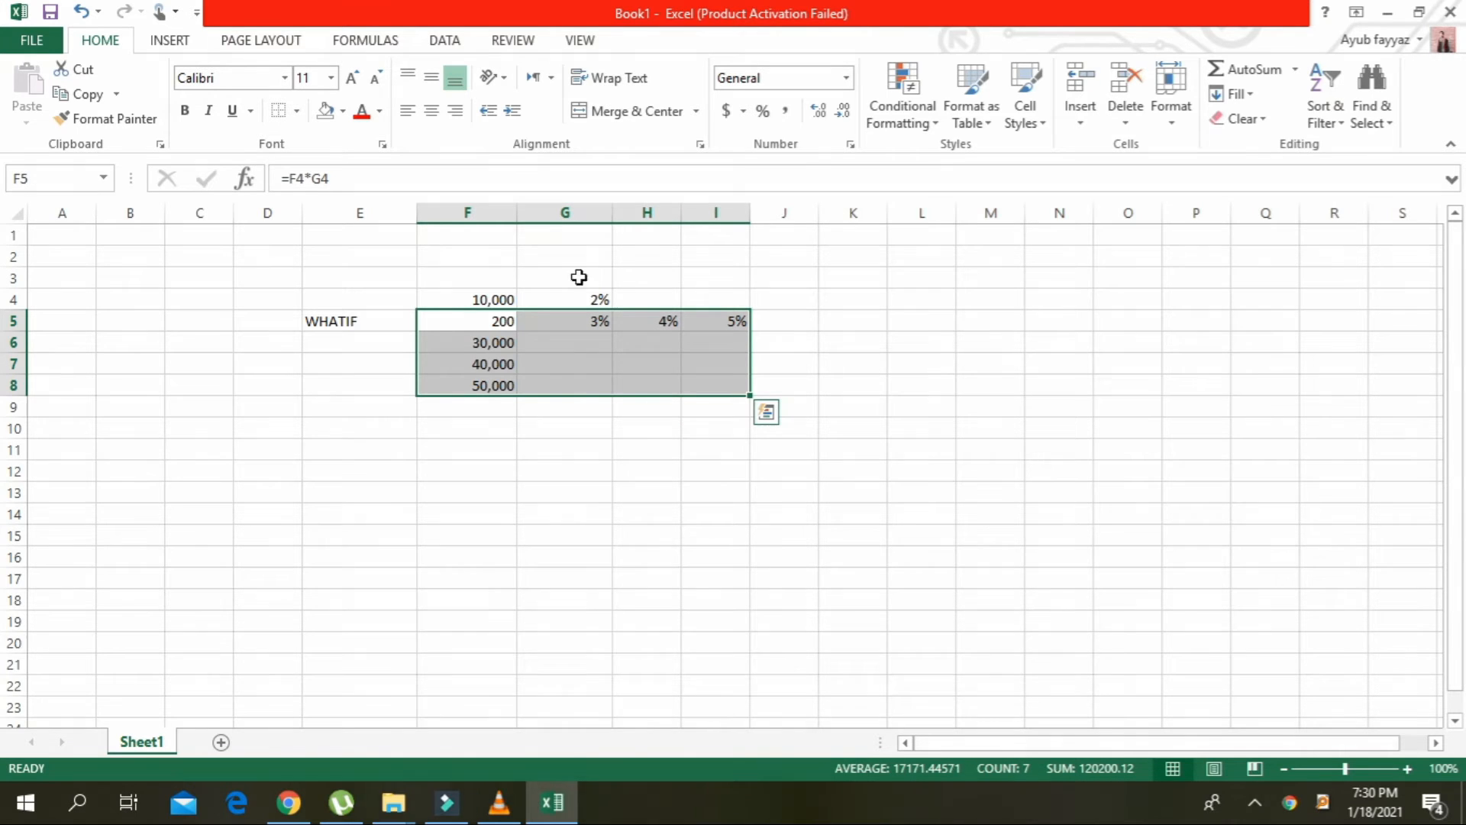
pyautogui.click(525, 337)
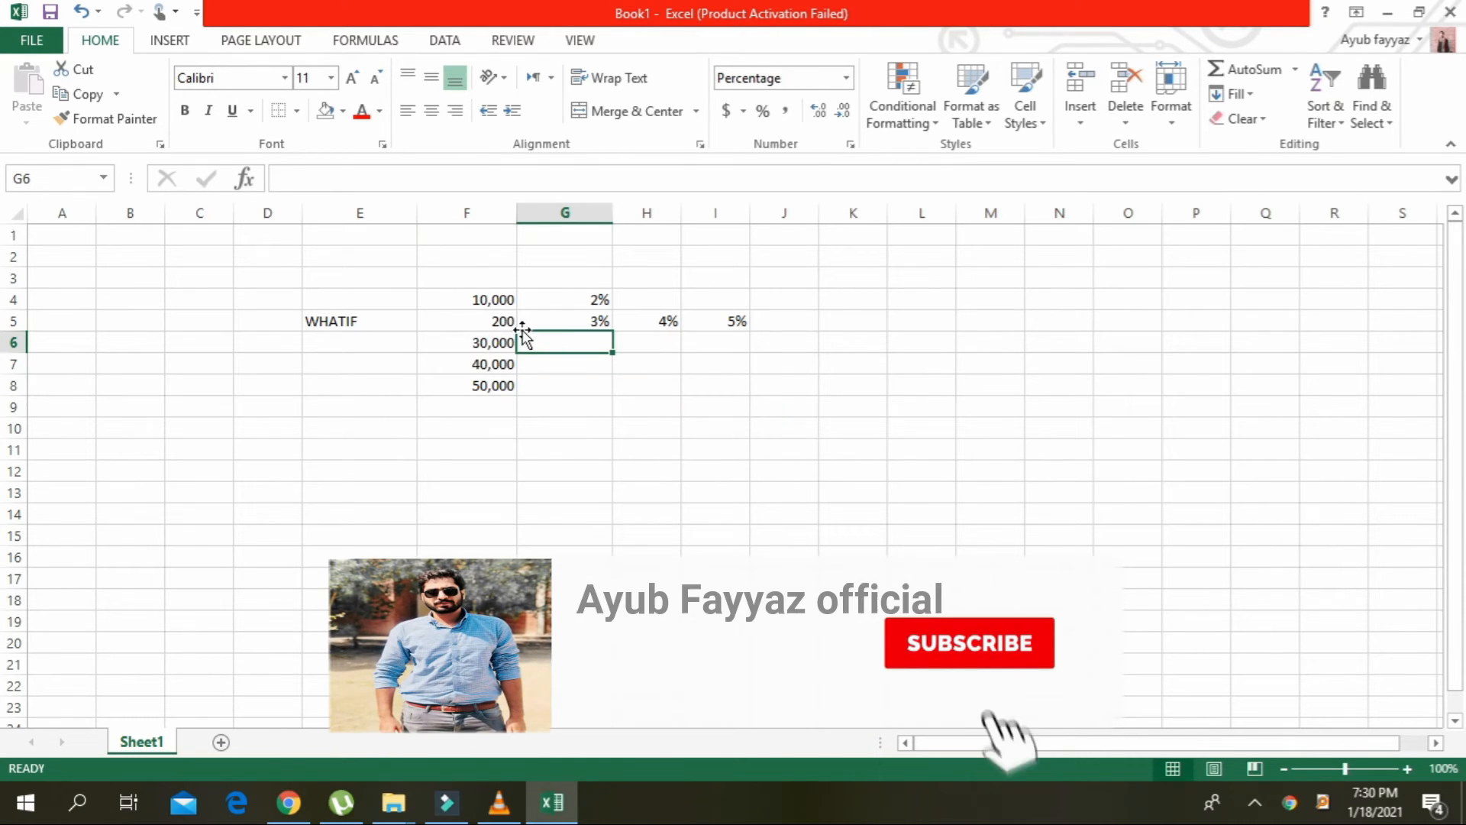
# Try a light grey font colour on cells F4:G4 and undo it
pyautogui.click(474, 297)
pyautogui.hotkey('shift', 'Right')
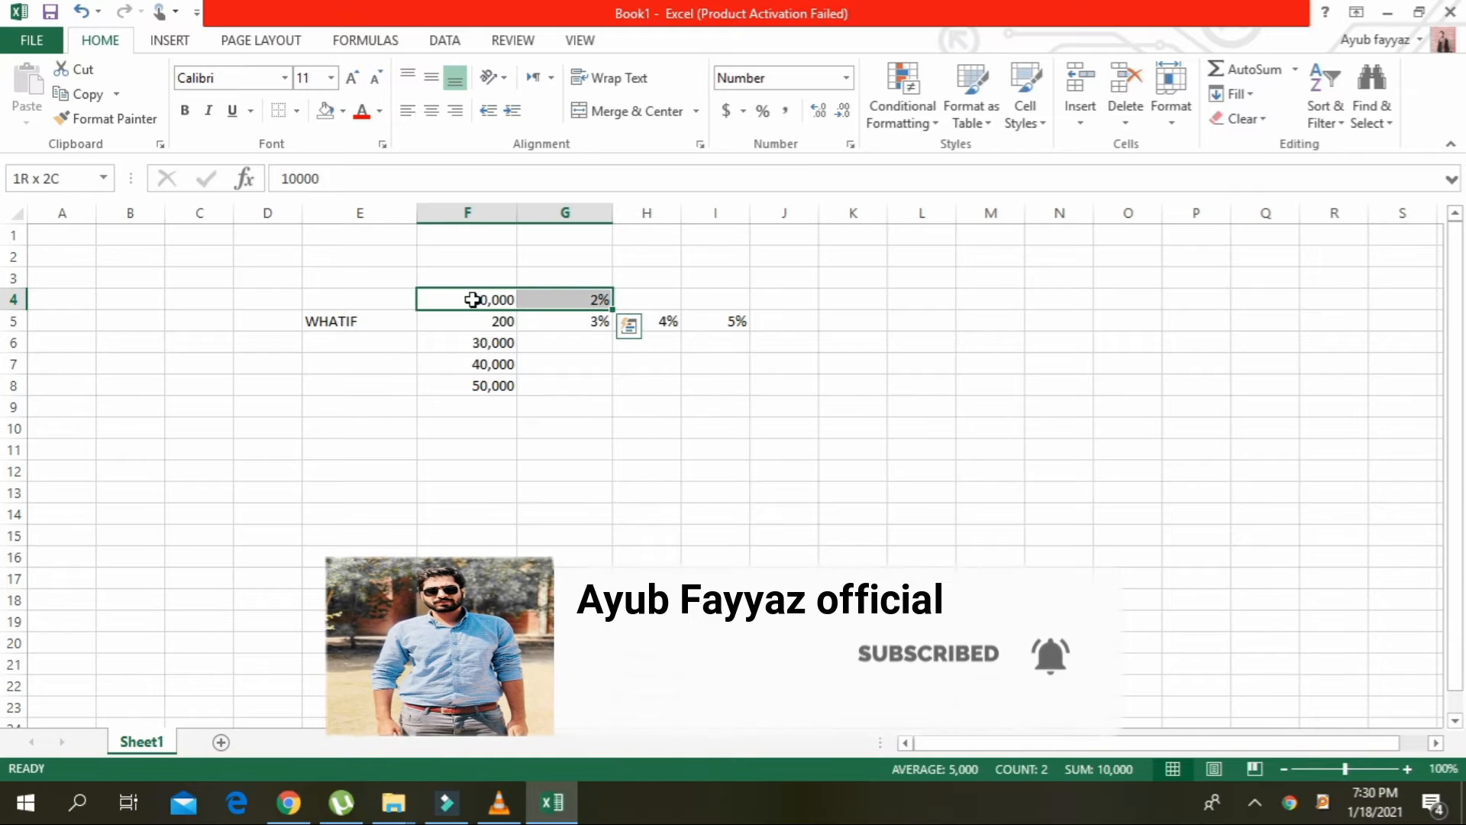
pyautogui.click(380, 111)
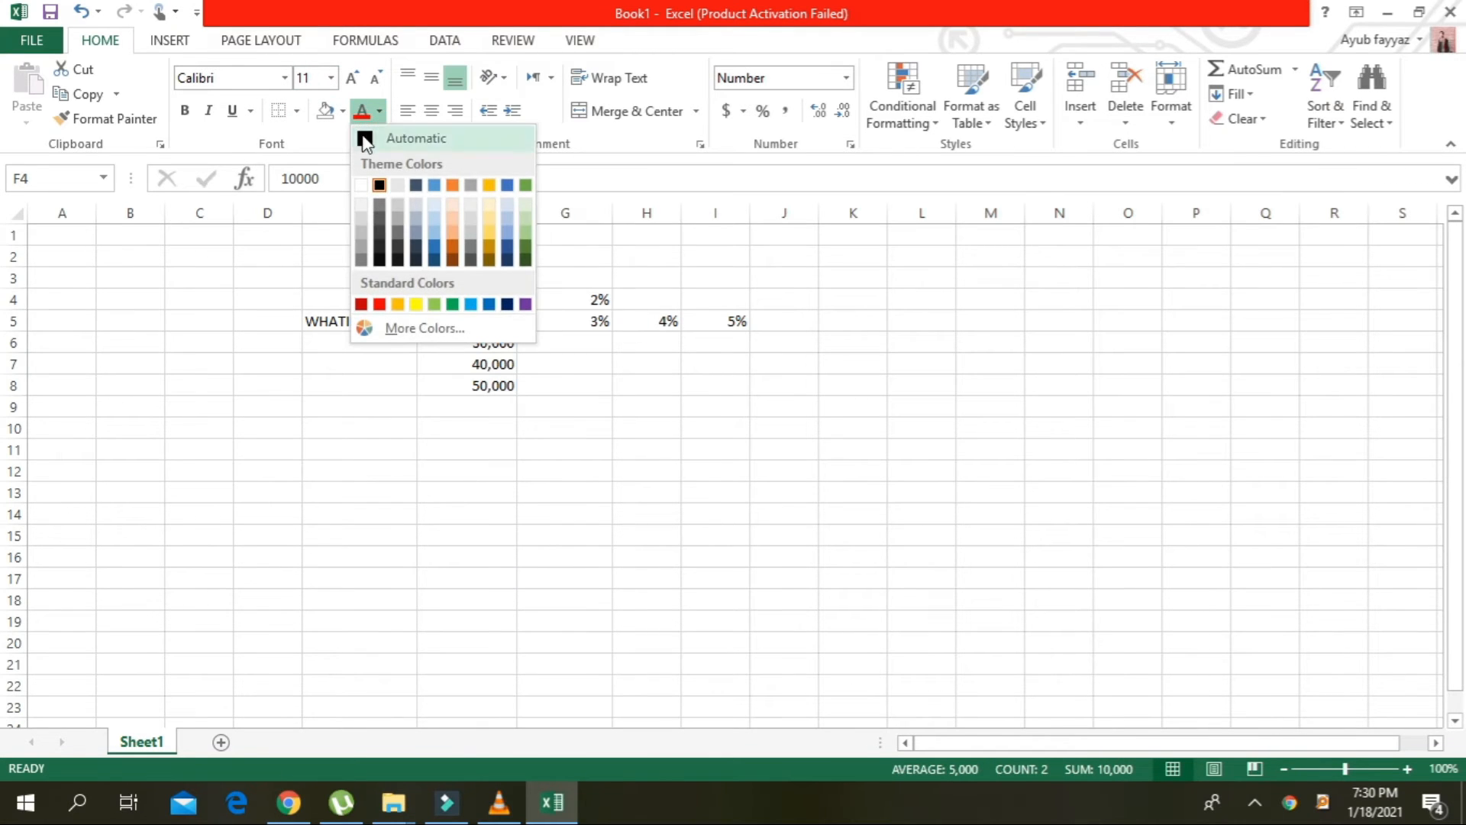
pyautogui.click(360, 223)
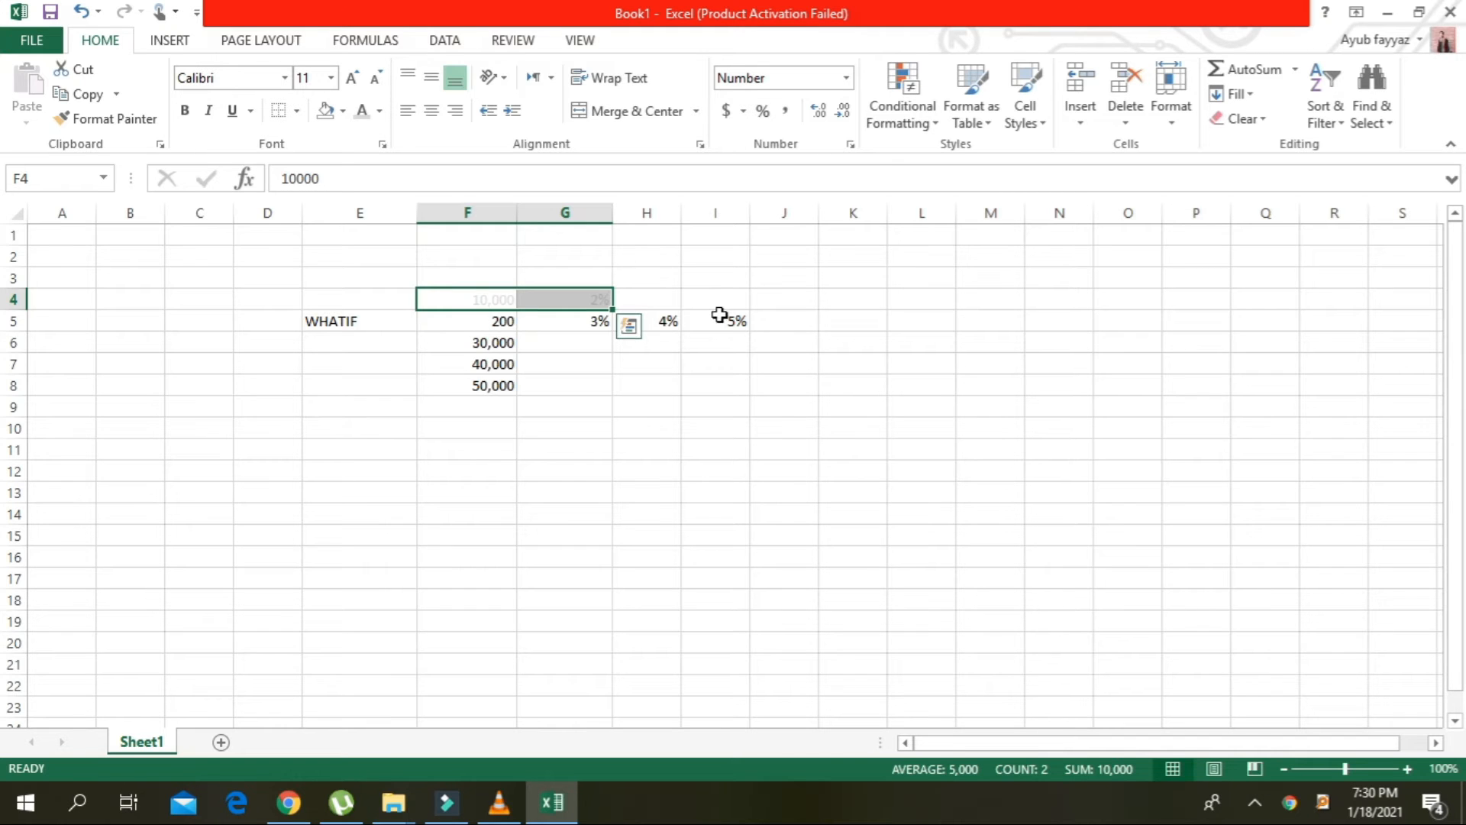
pyautogui.click(946, 401)
pyautogui.hotkey('ctrl', 'z')
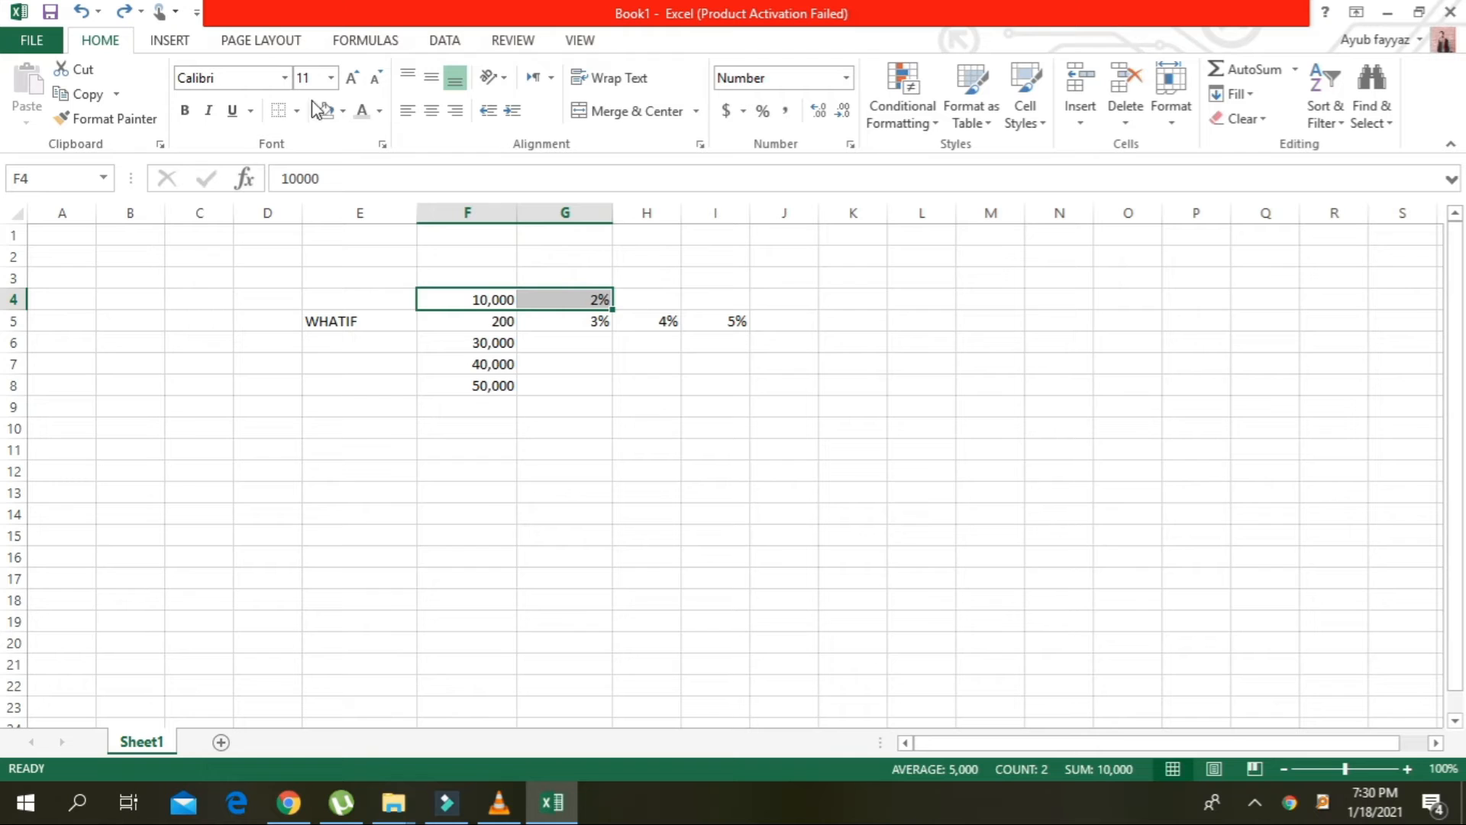
# Give cells F4:G4 a lighter blue-grey font colour and a black fill
pyautogui.click(359, 113)
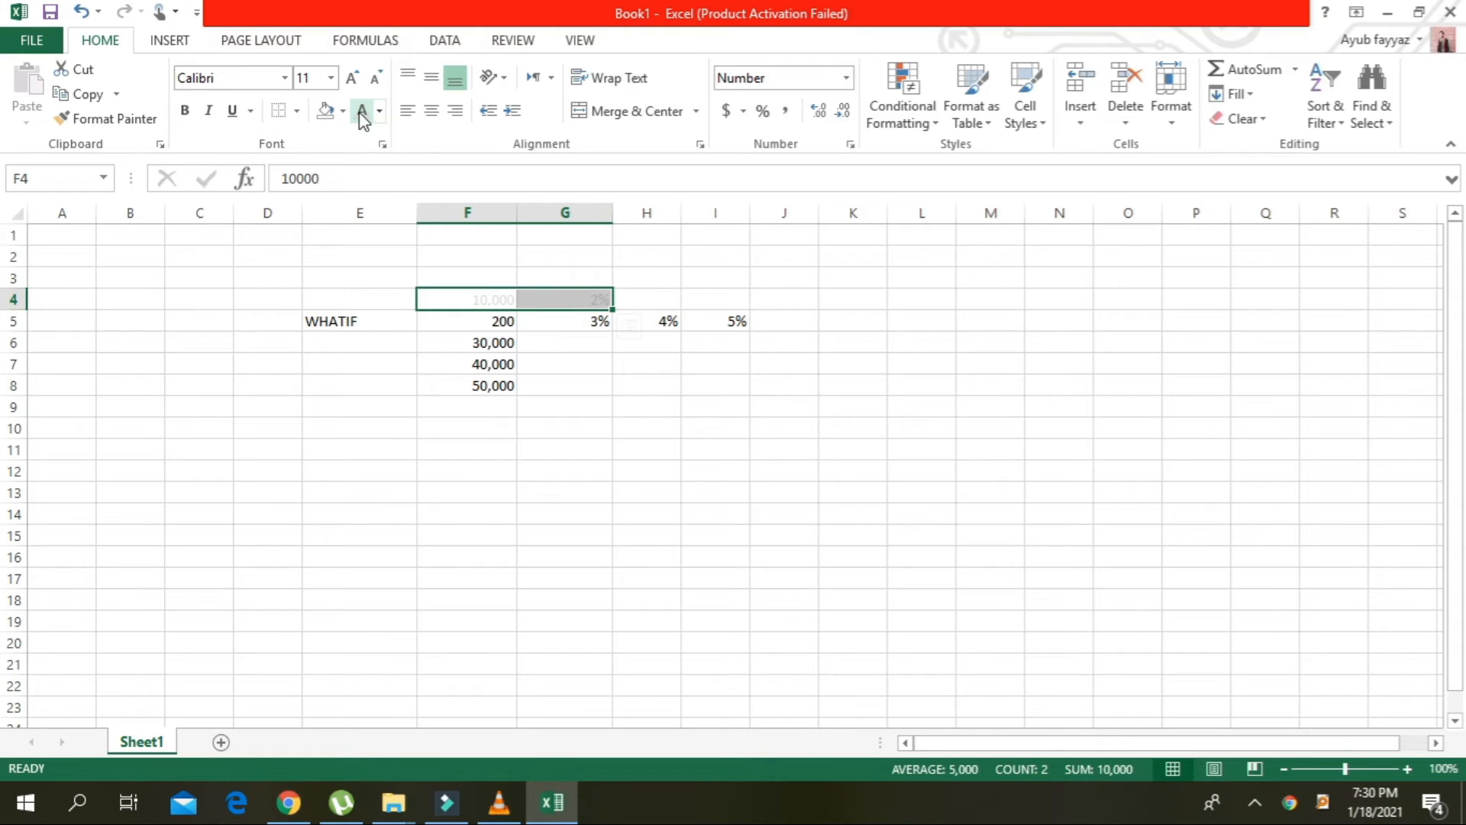
pyautogui.click(380, 113)
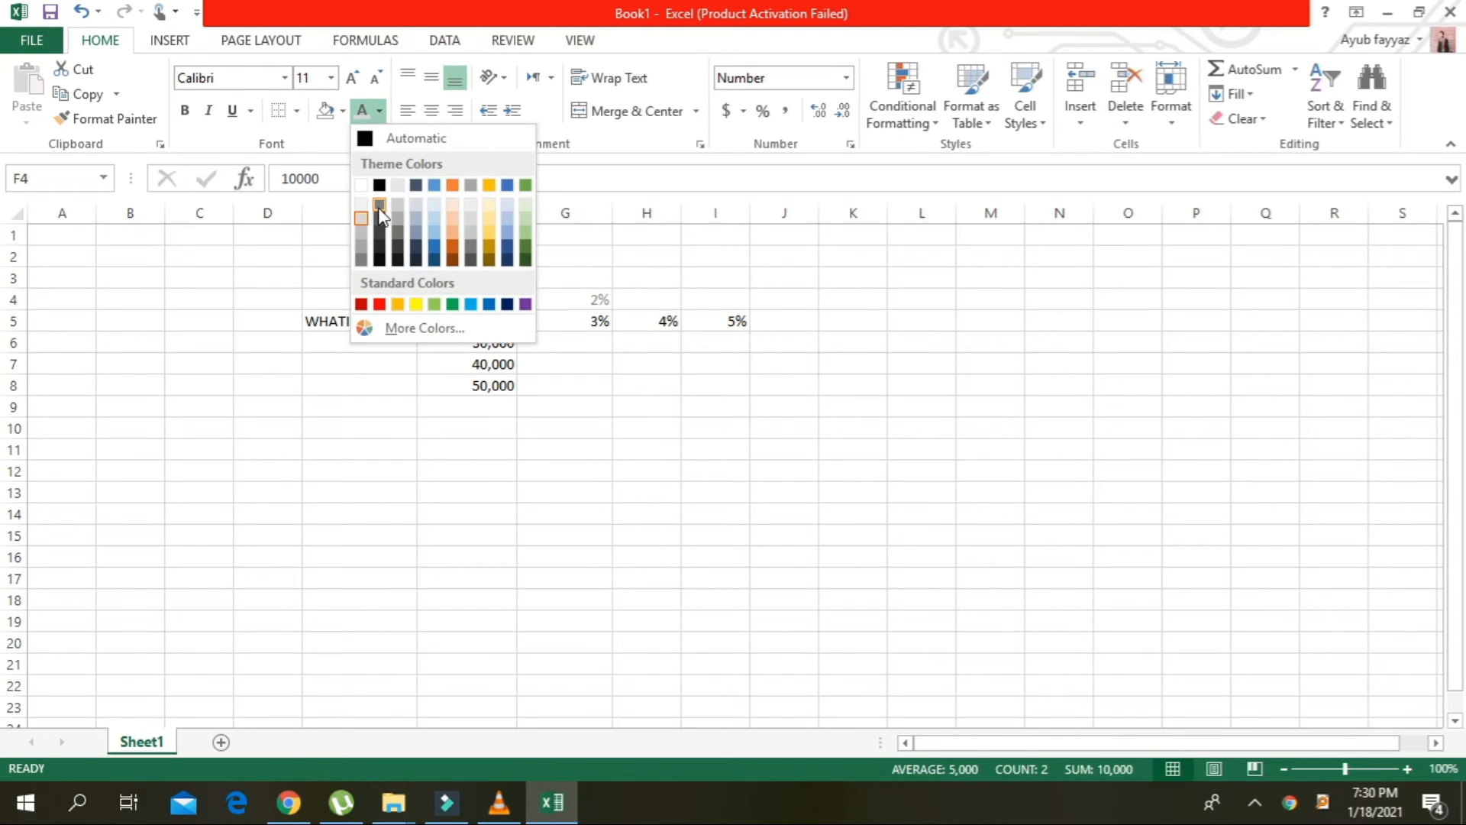
pyautogui.click(423, 223)
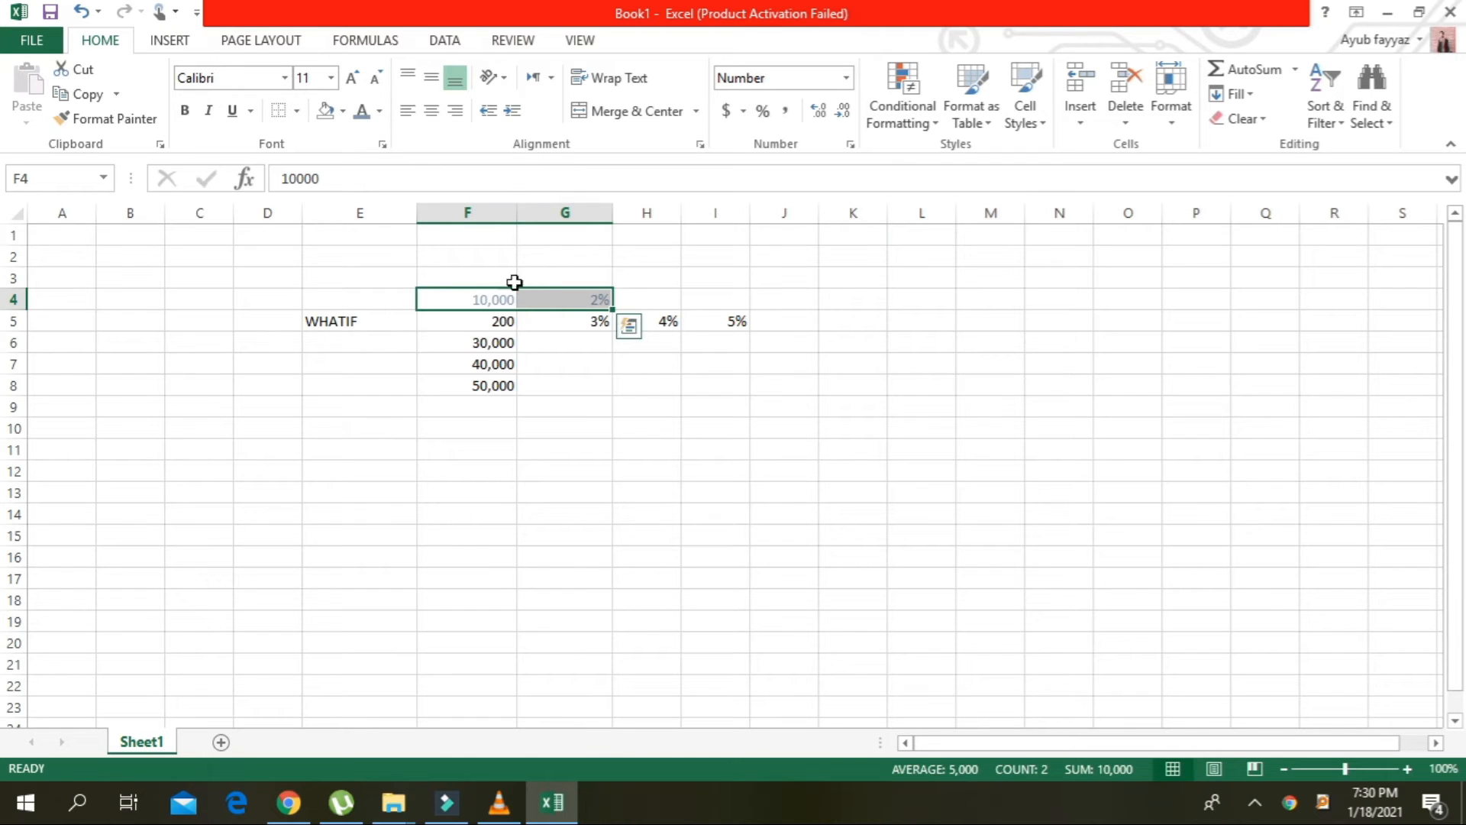
pyautogui.click(341, 111)
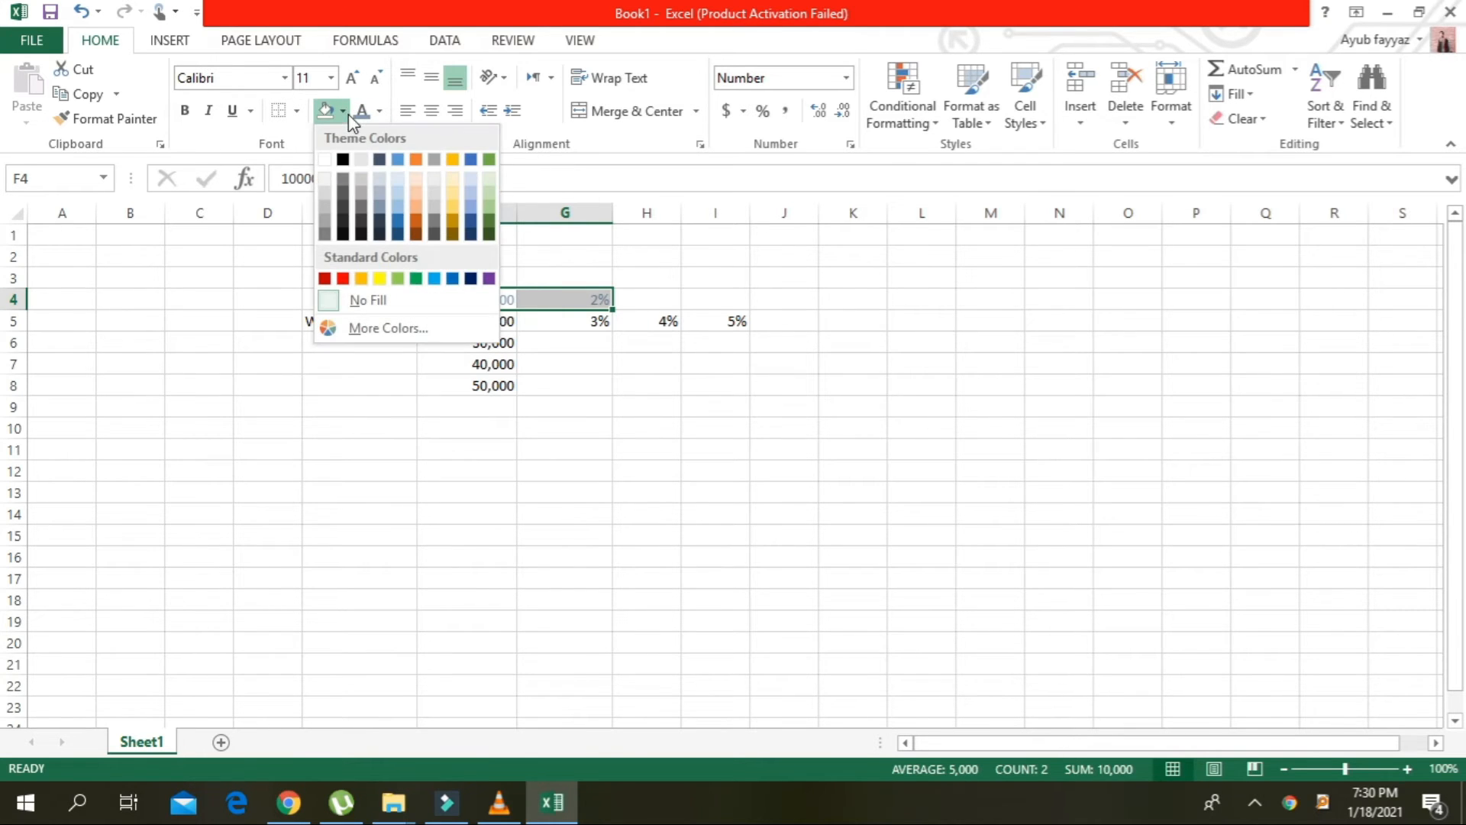
pyautogui.click(342, 159)
pyautogui.click(869, 558)
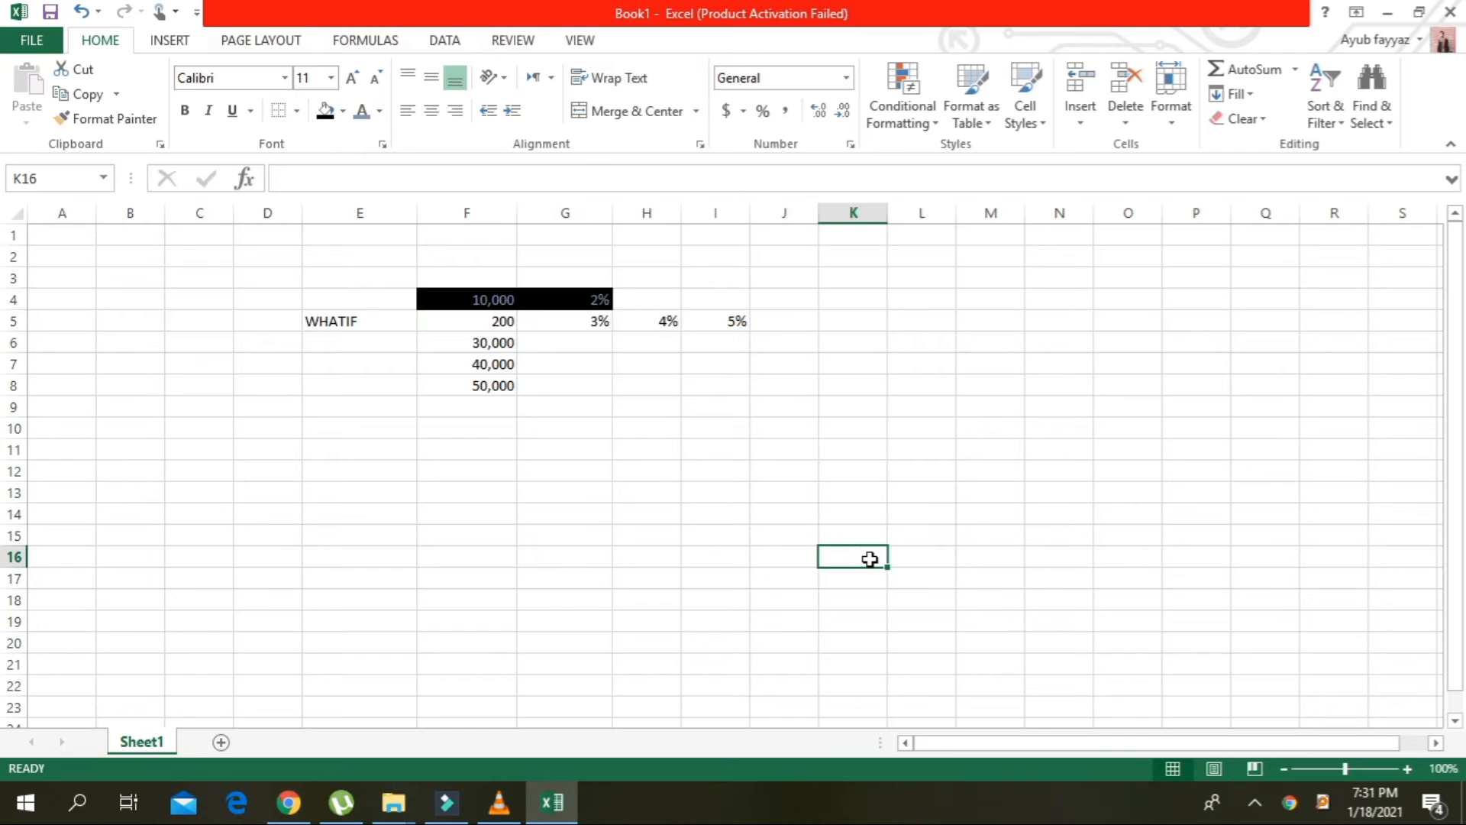
# Start a What-If data table on the range F5:I8, covering the formula, the amounts and the percentages
pyautogui.click(480, 340)
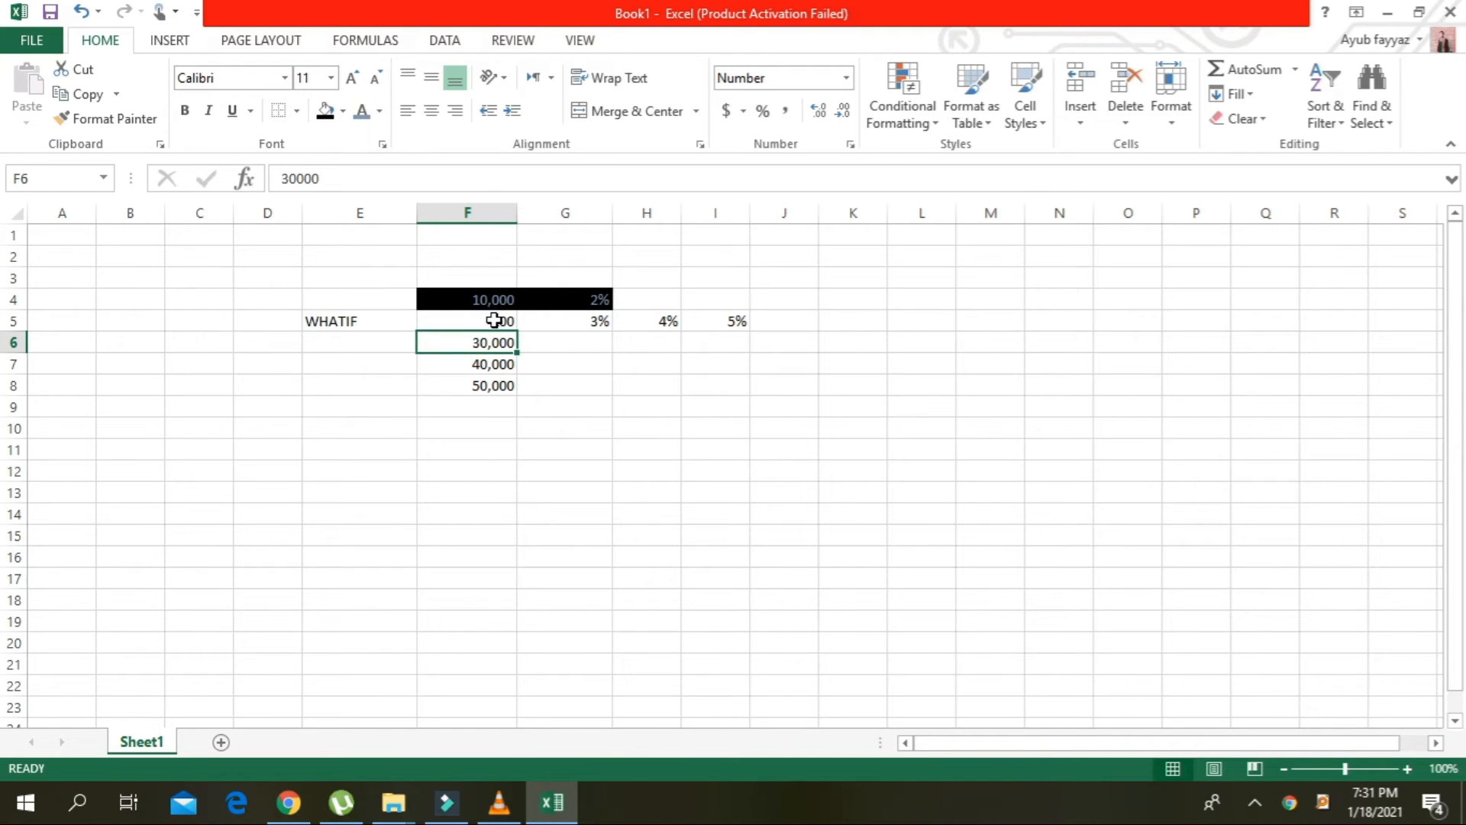
pyautogui.click(494, 320)
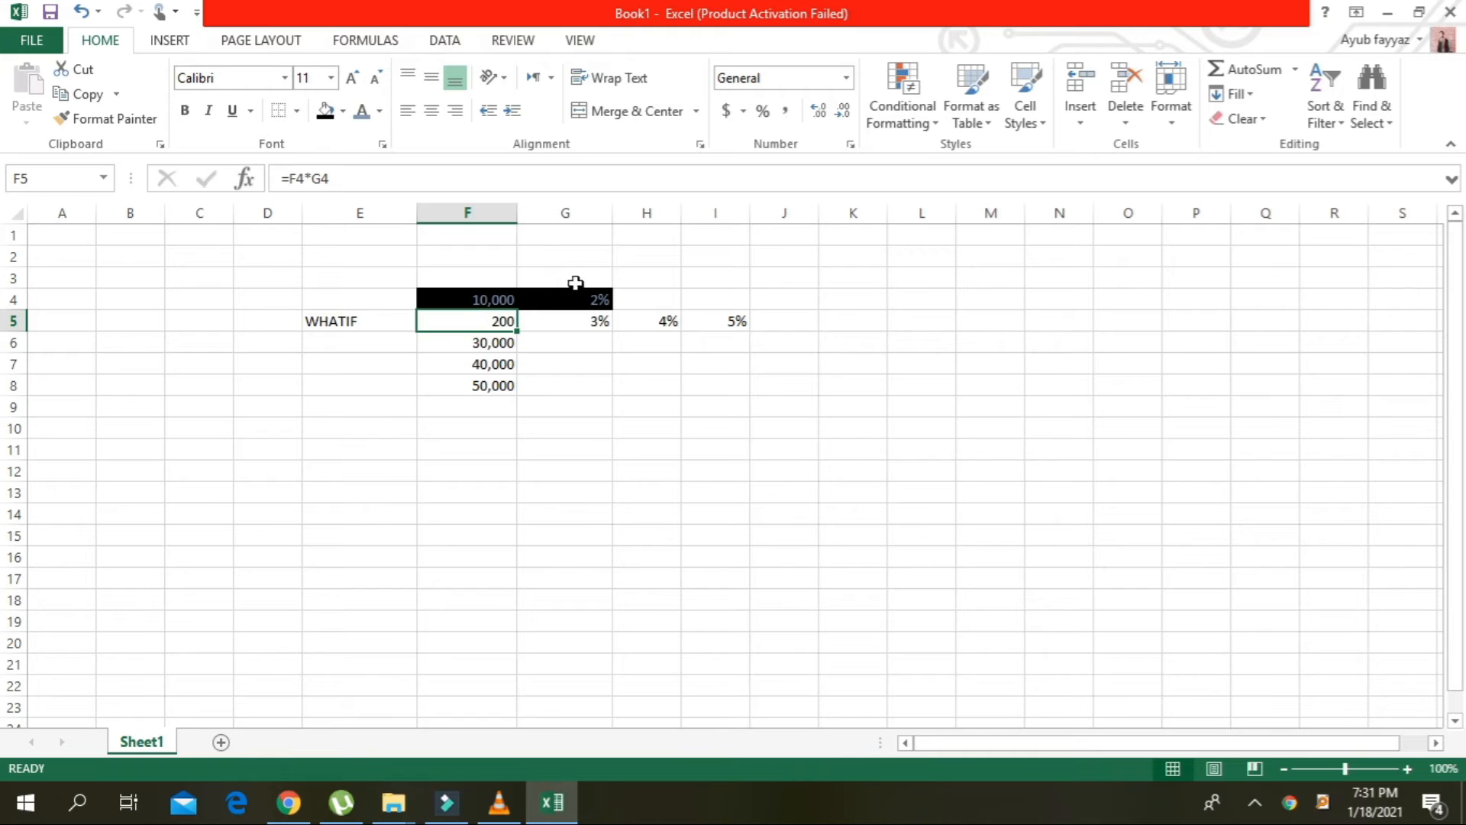
pyautogui.hotkey('shift', 'Down')
pyautogui.hotkey('shift', 'Down')
pyautogui.hotkey('shift', 'Down')
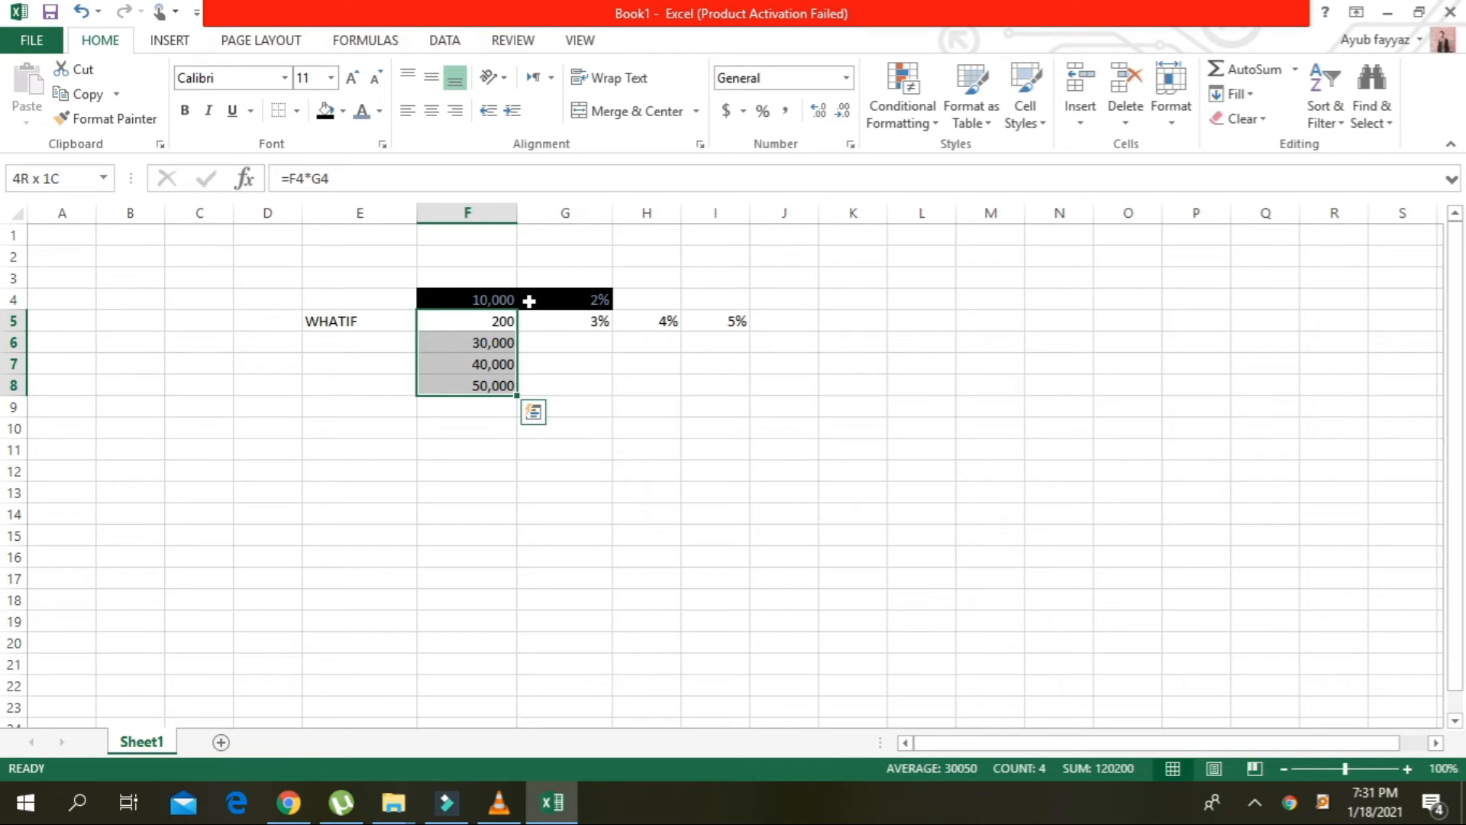
pyautogui.hotkey('shift', 'Right')
pyautogui.hotkey('shift', 'Right')
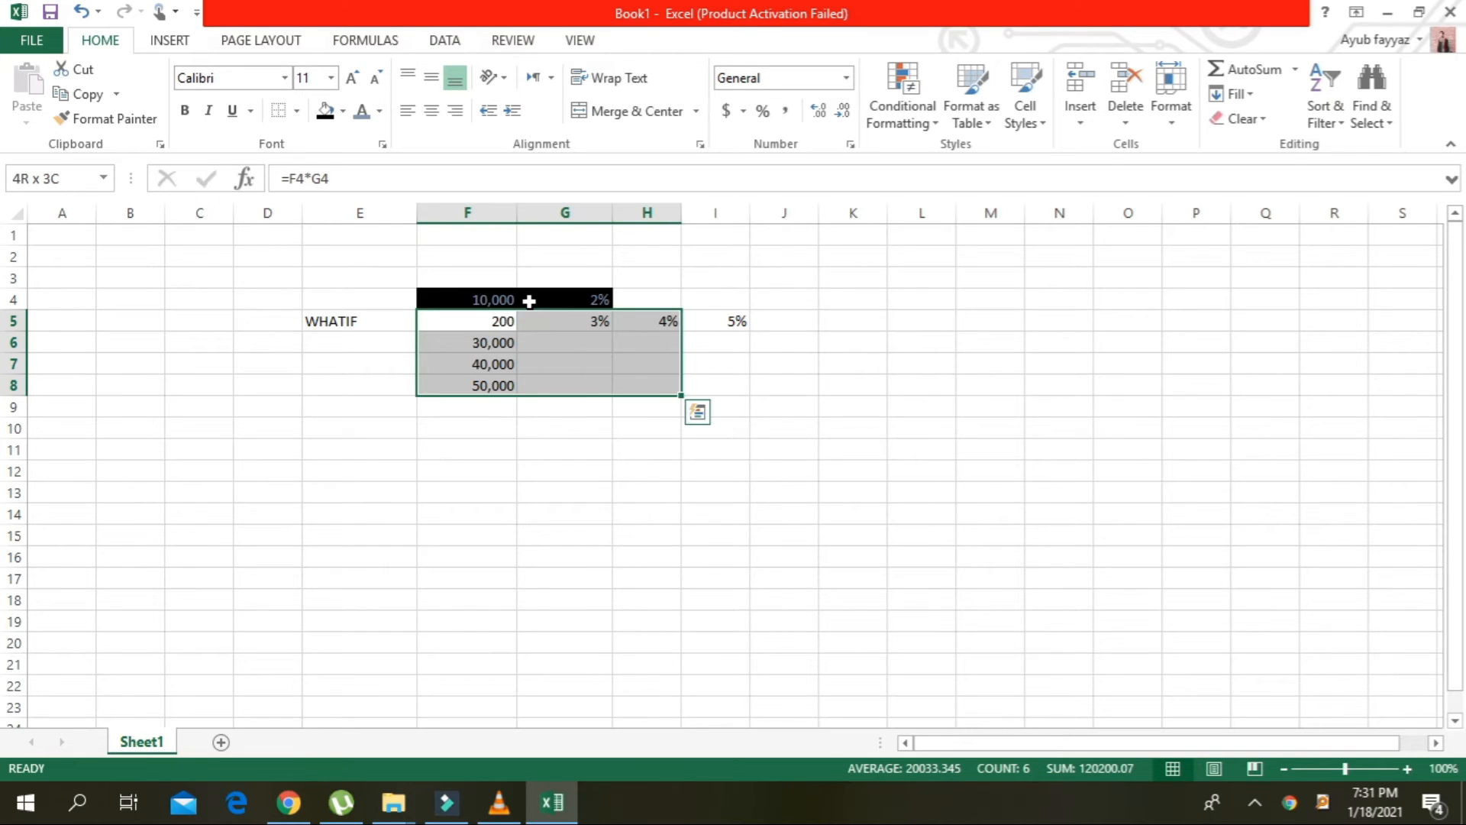
pyautogui.hotkey('shift', 'Right')
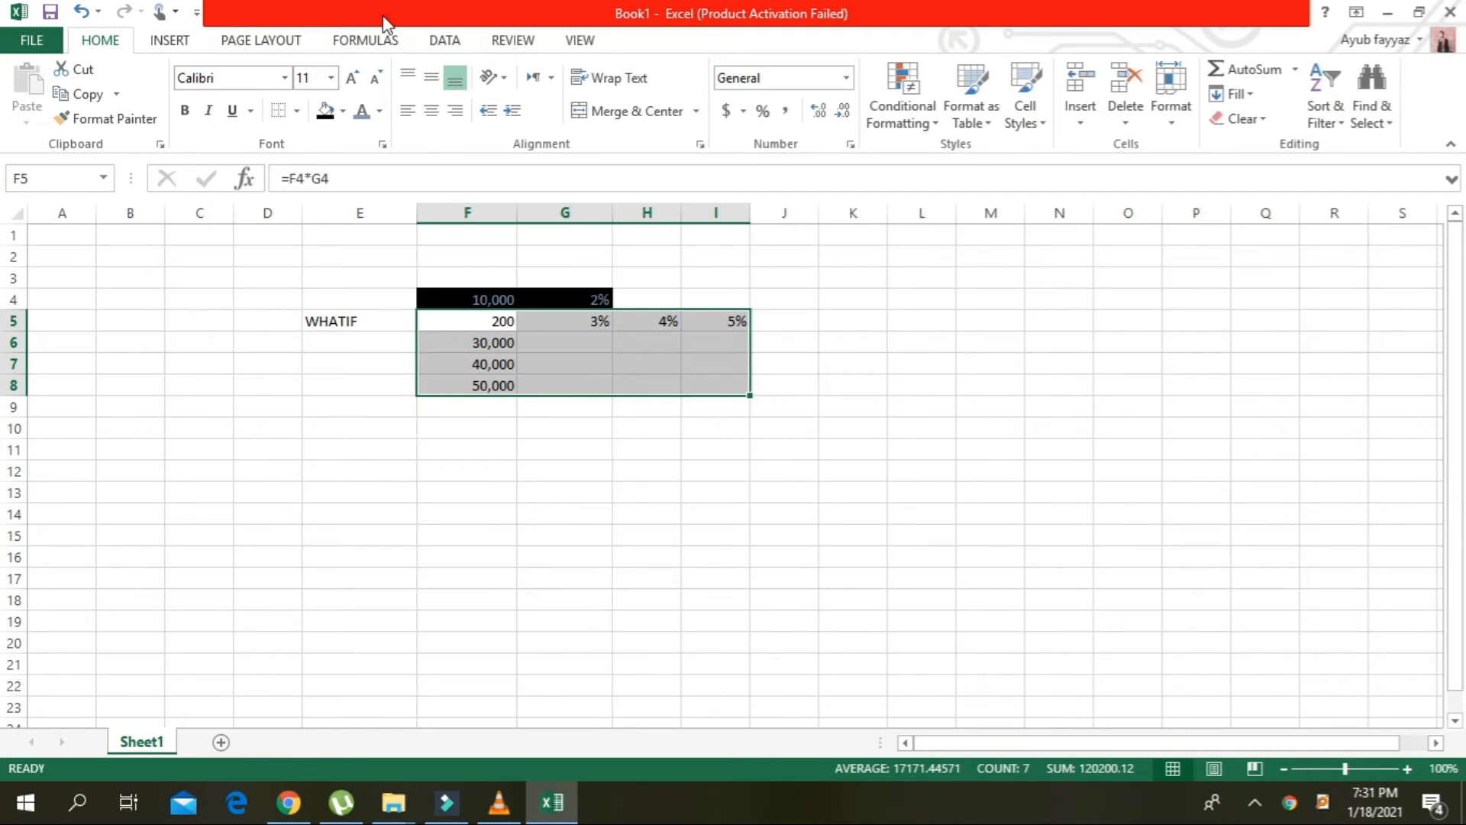
pyautogui.click(443, 44)
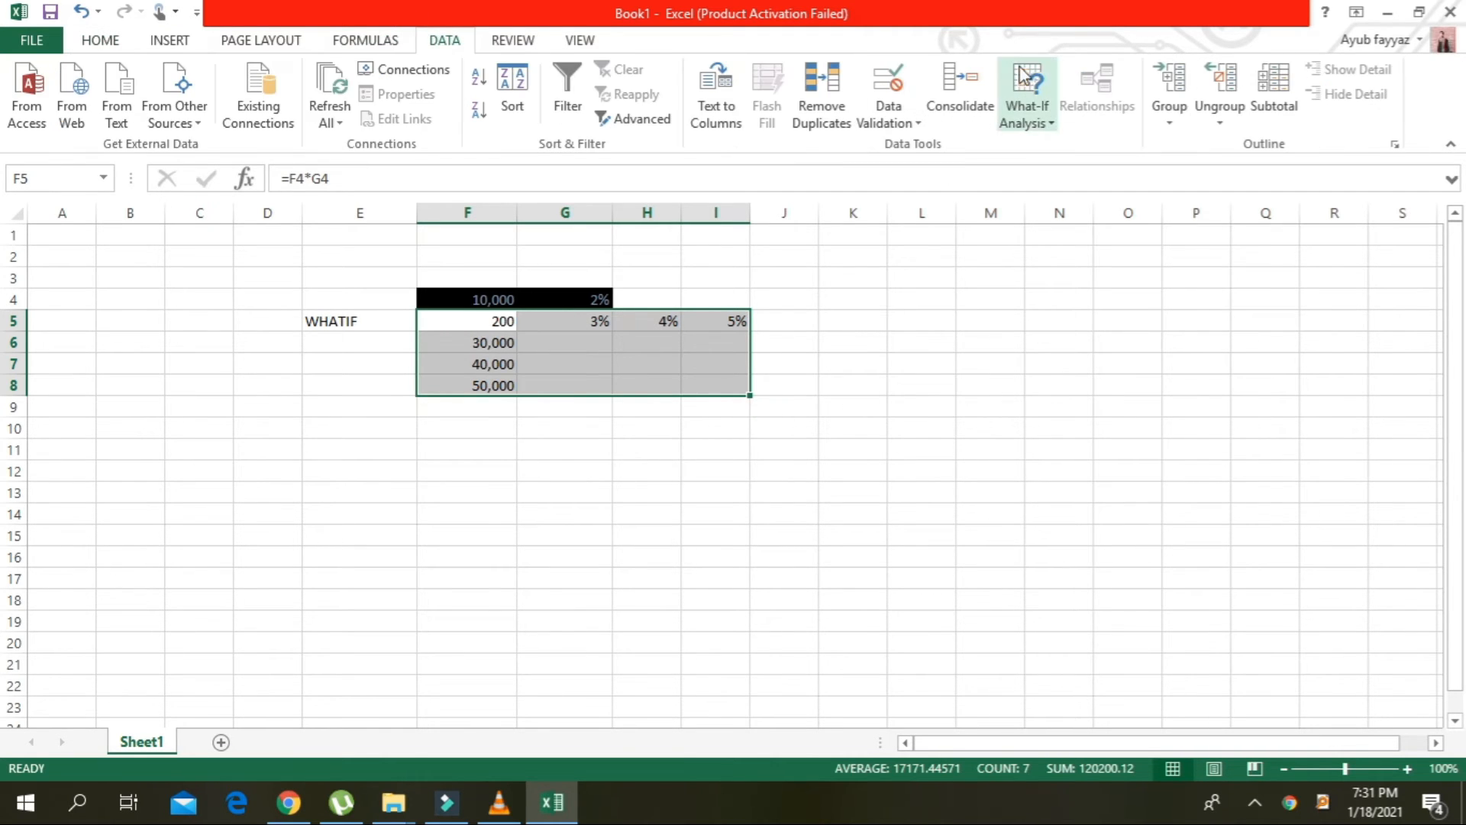
pyautogui.click(1037, 102)
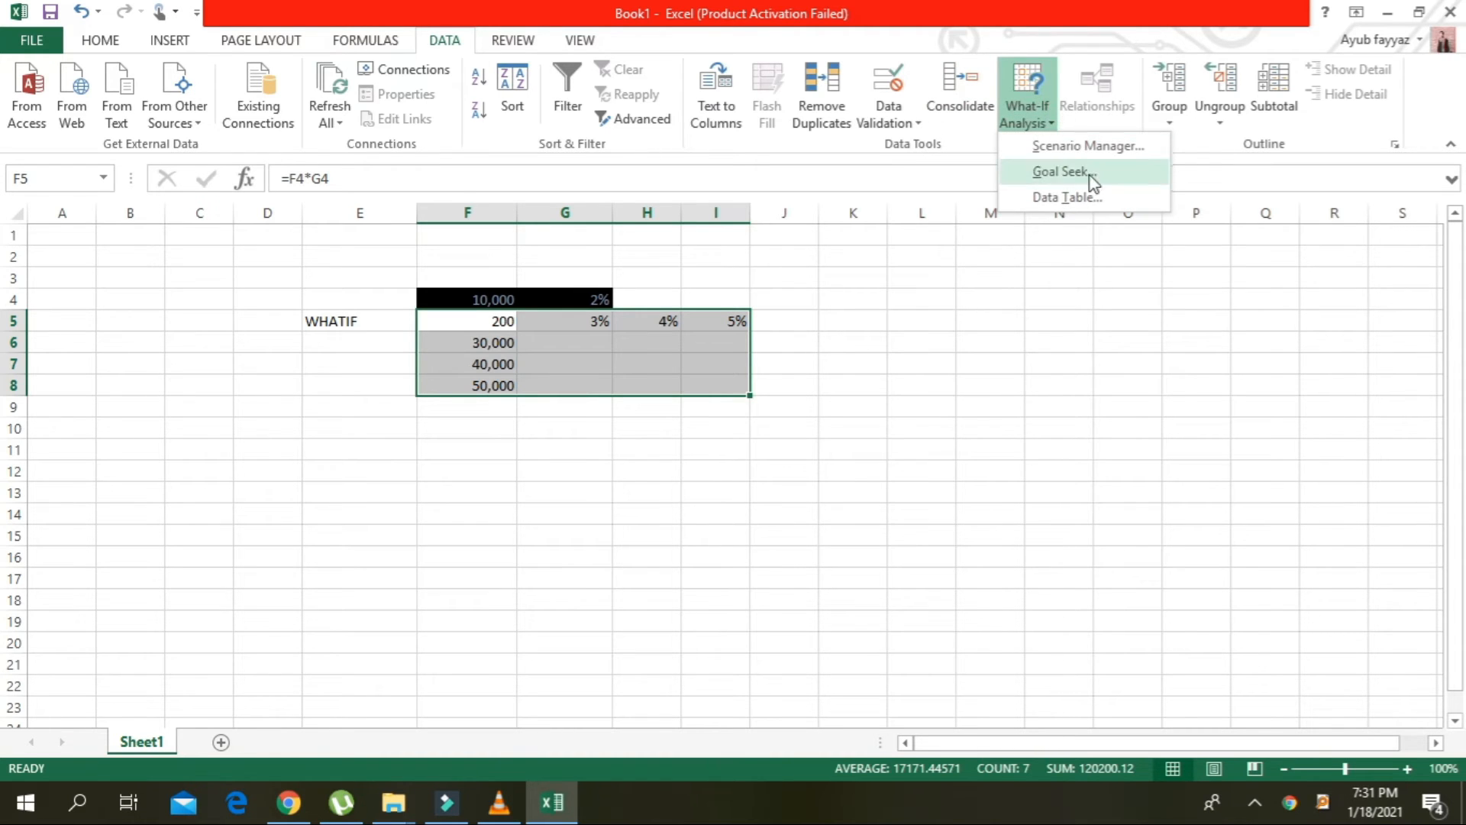
pyautogui.click(1086, 200)
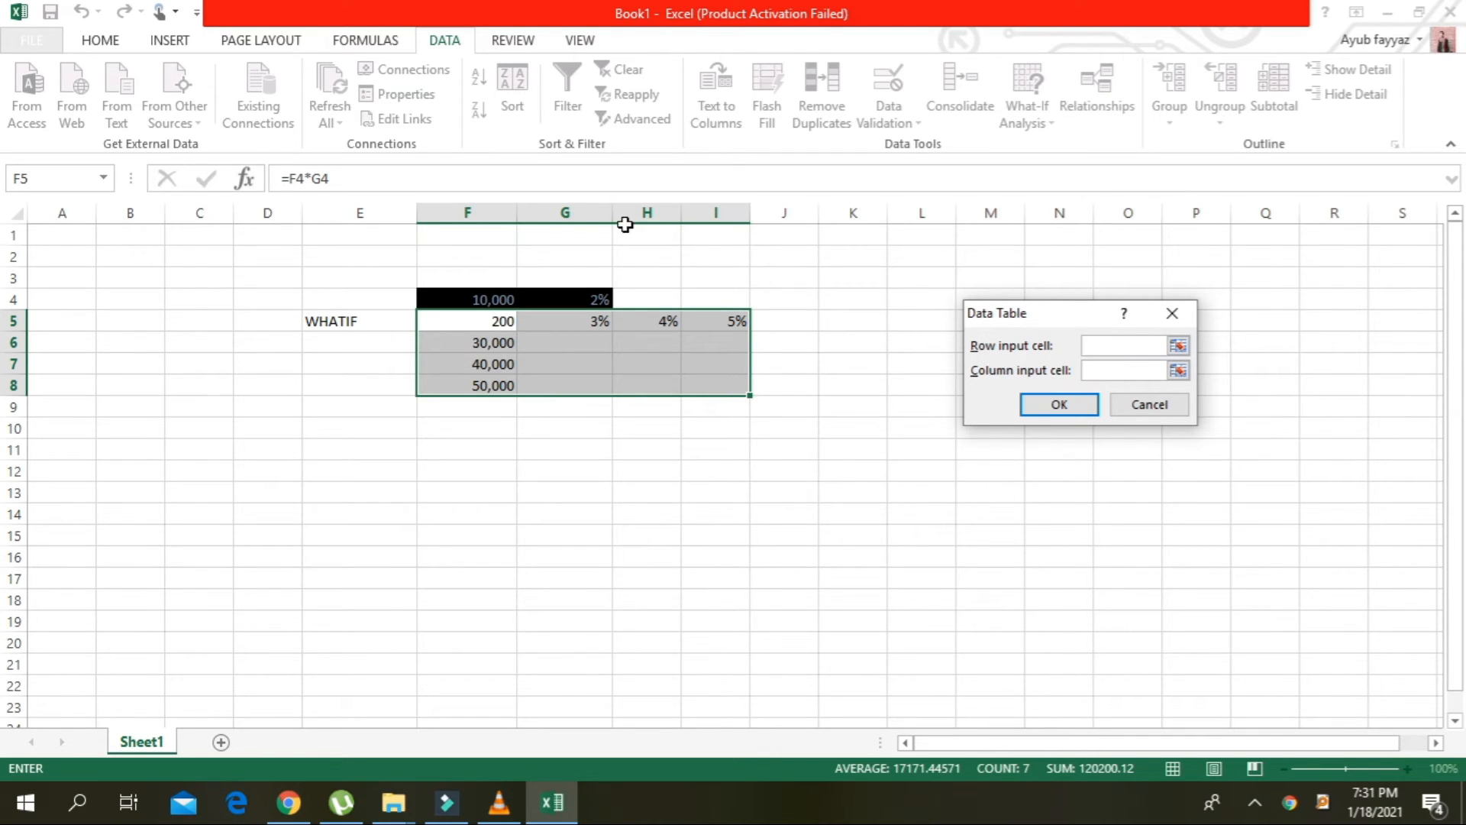
# Create the data table with F4 as the row input cell and G4 as the column input cell
pyautogui.click(485, 300)
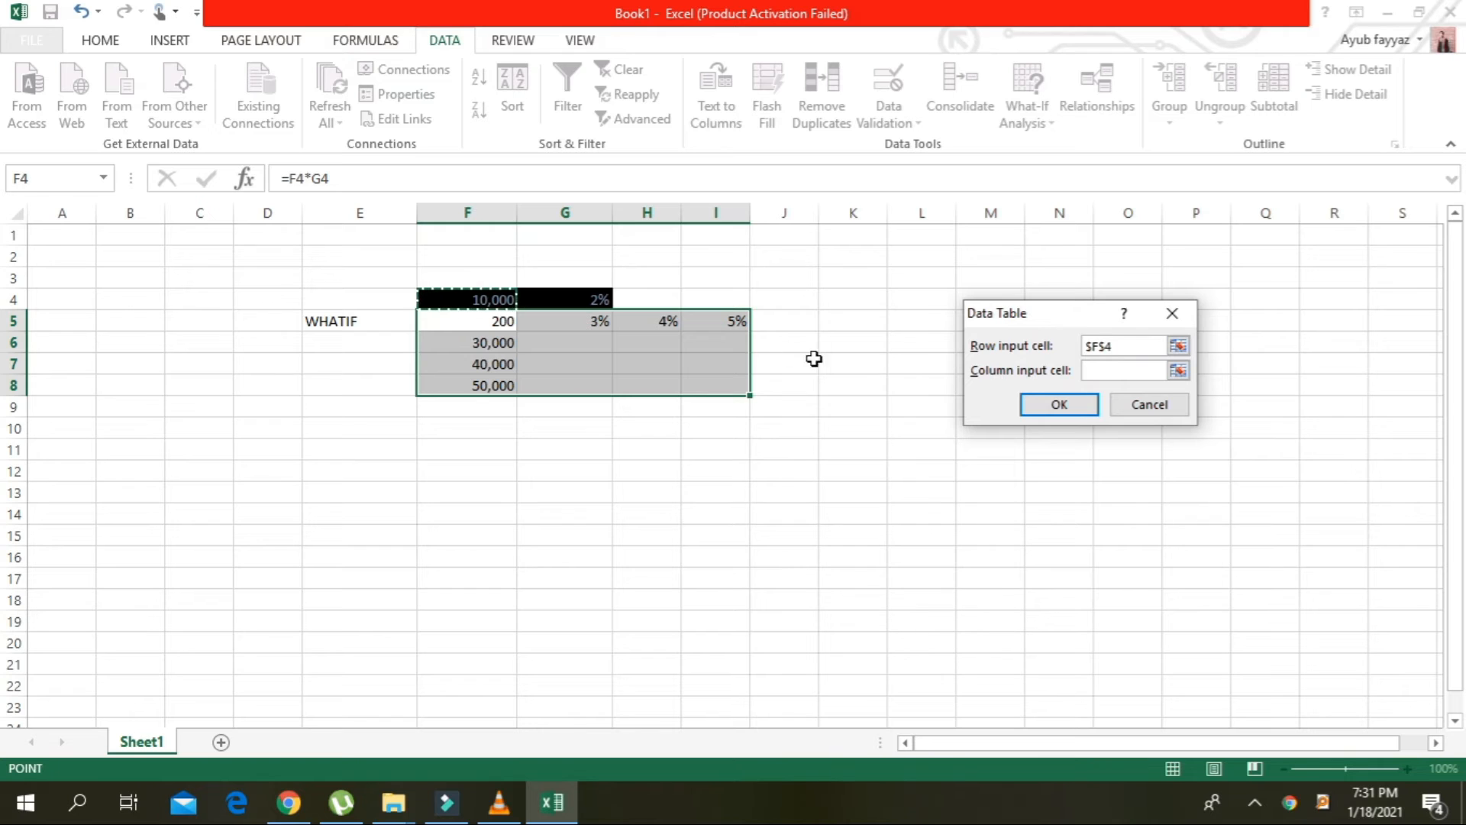
pyautogui.click(1101, 367)
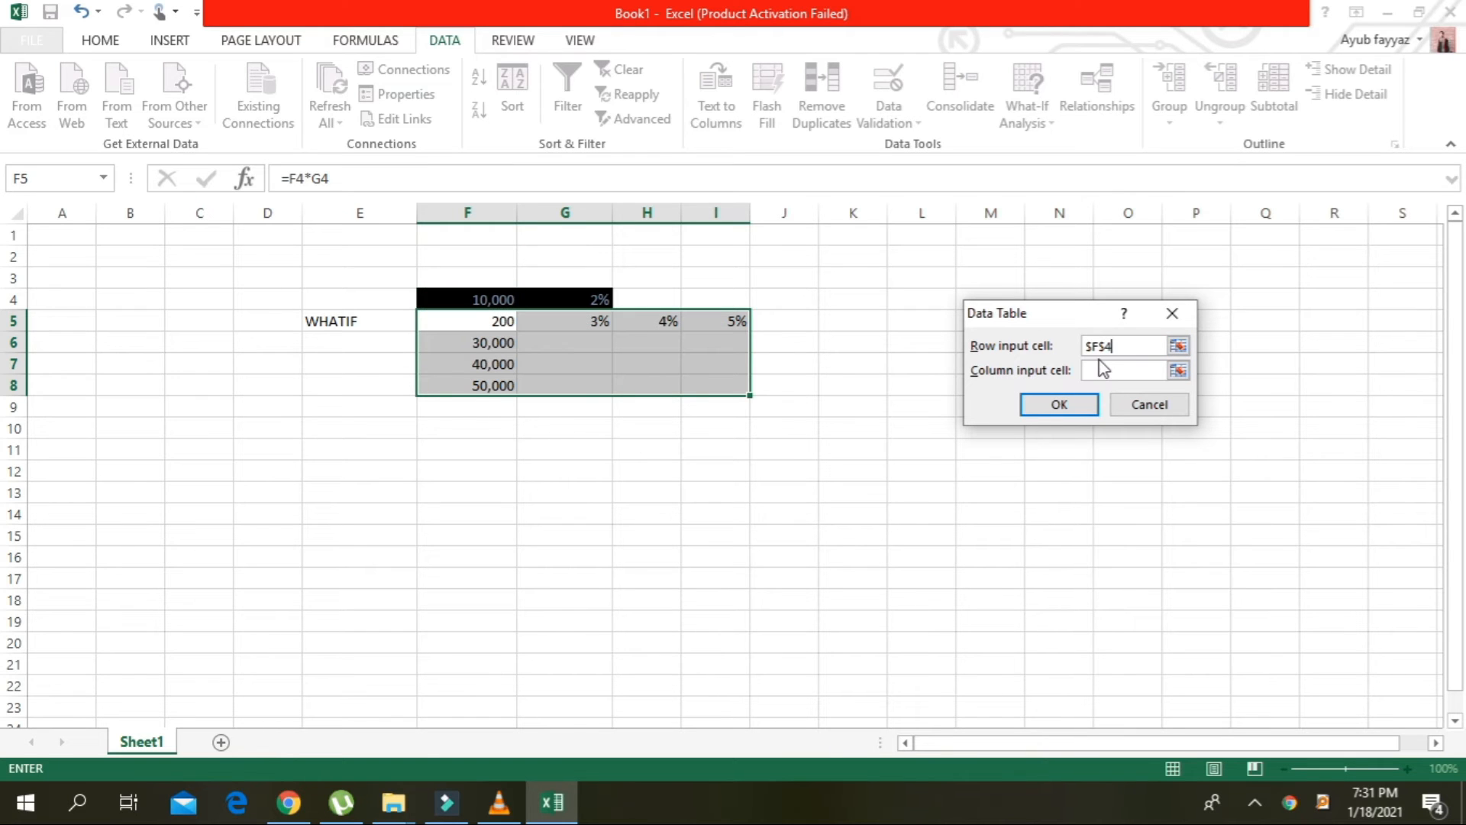
pyautogui.click(582, 303)
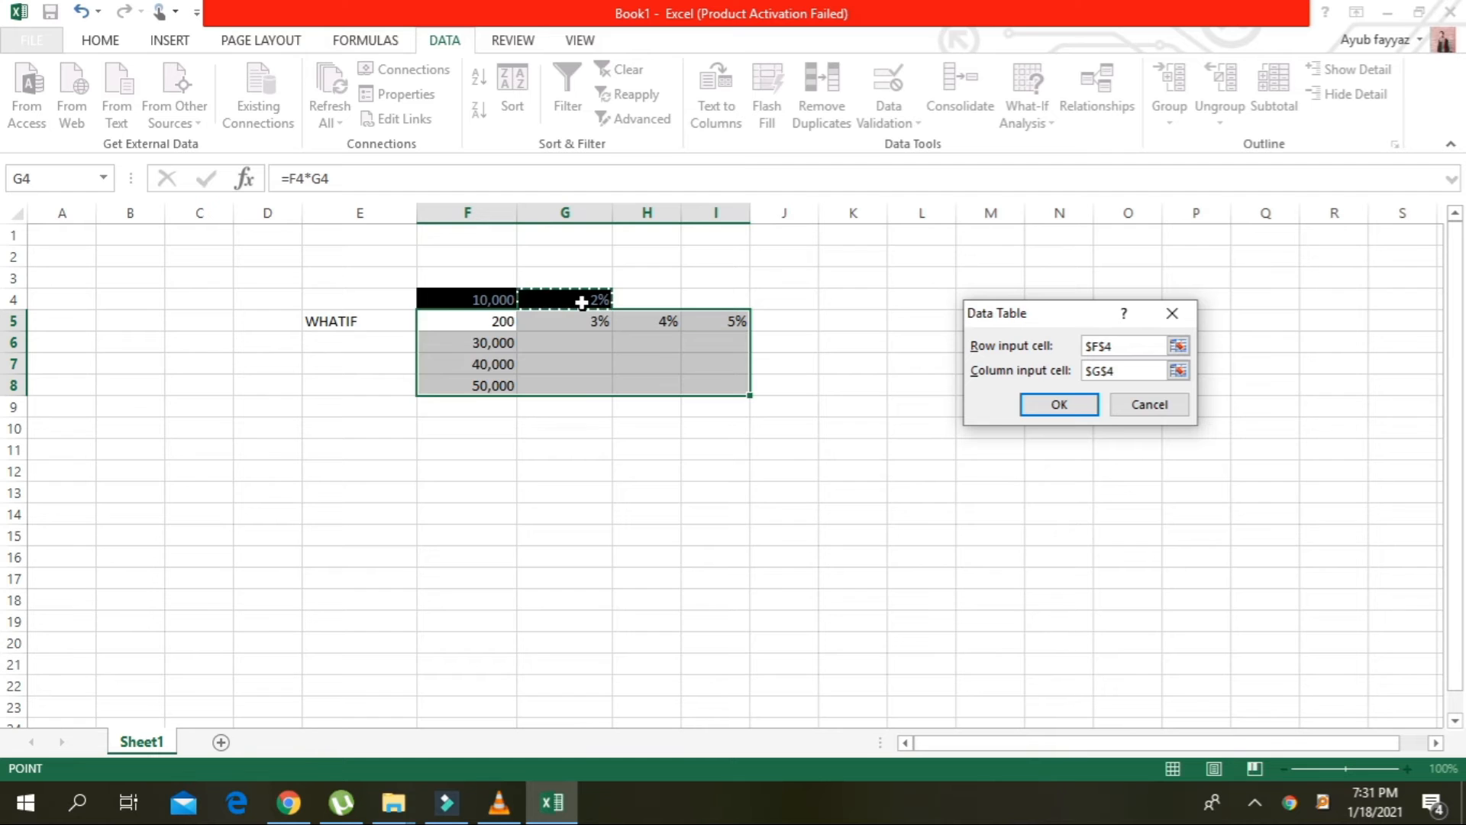
pyautogui.click(1060, 402)
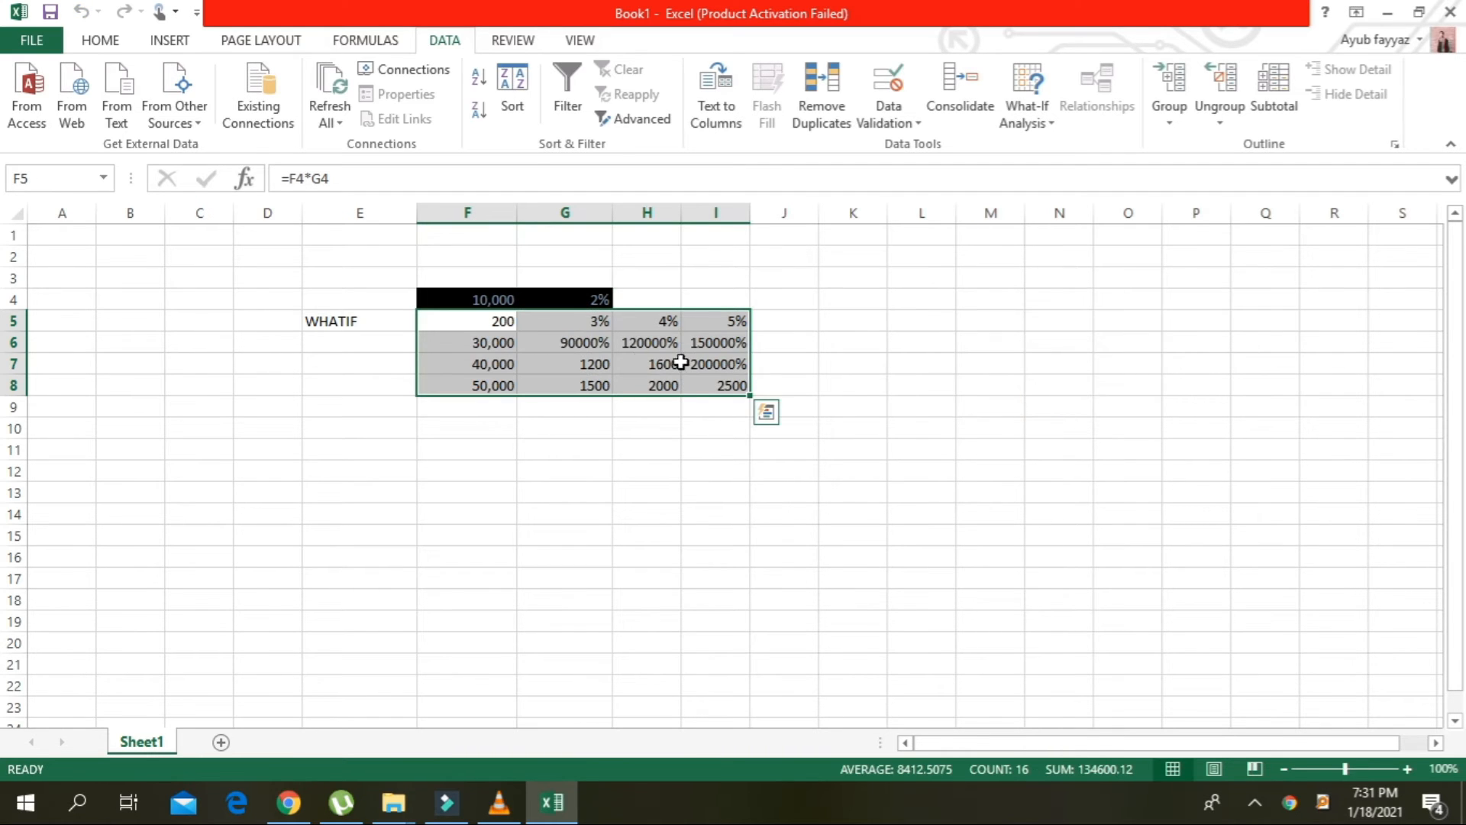
# Apply the General number format to the data table results in G6:I8
pyautogui.click(574, 343)
pyautogui.hotkey('shift', 'Down')
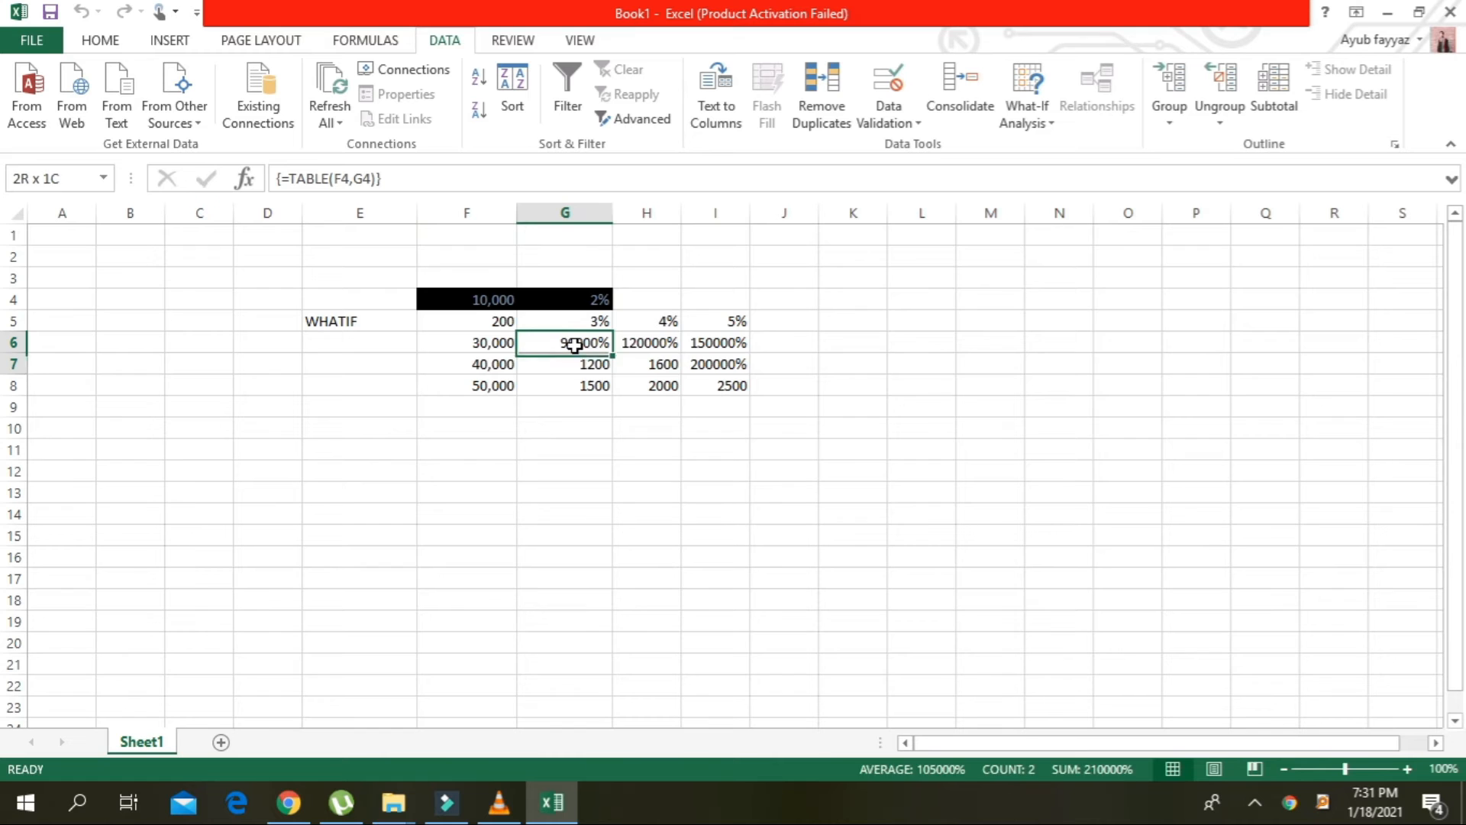
pyautogui.hotkey('shift', 'Right')
pyautogui.hotkey('shift', 'Right')
pyautogui.hotkey('shift', 'Right')
pyautogui.hotkey('shift', 'Left')
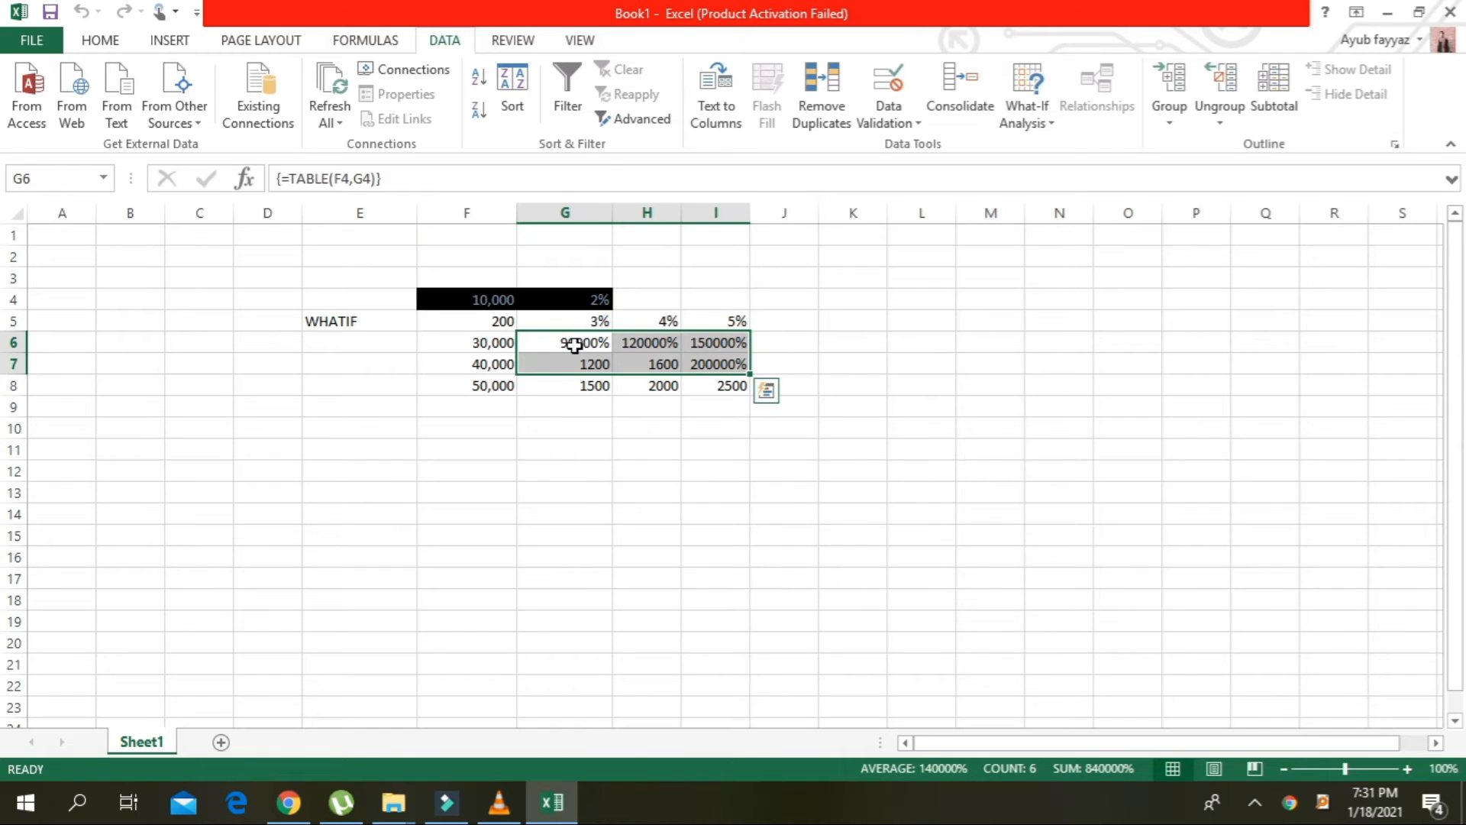
pyautogui.hotkey('shift', 'Down')
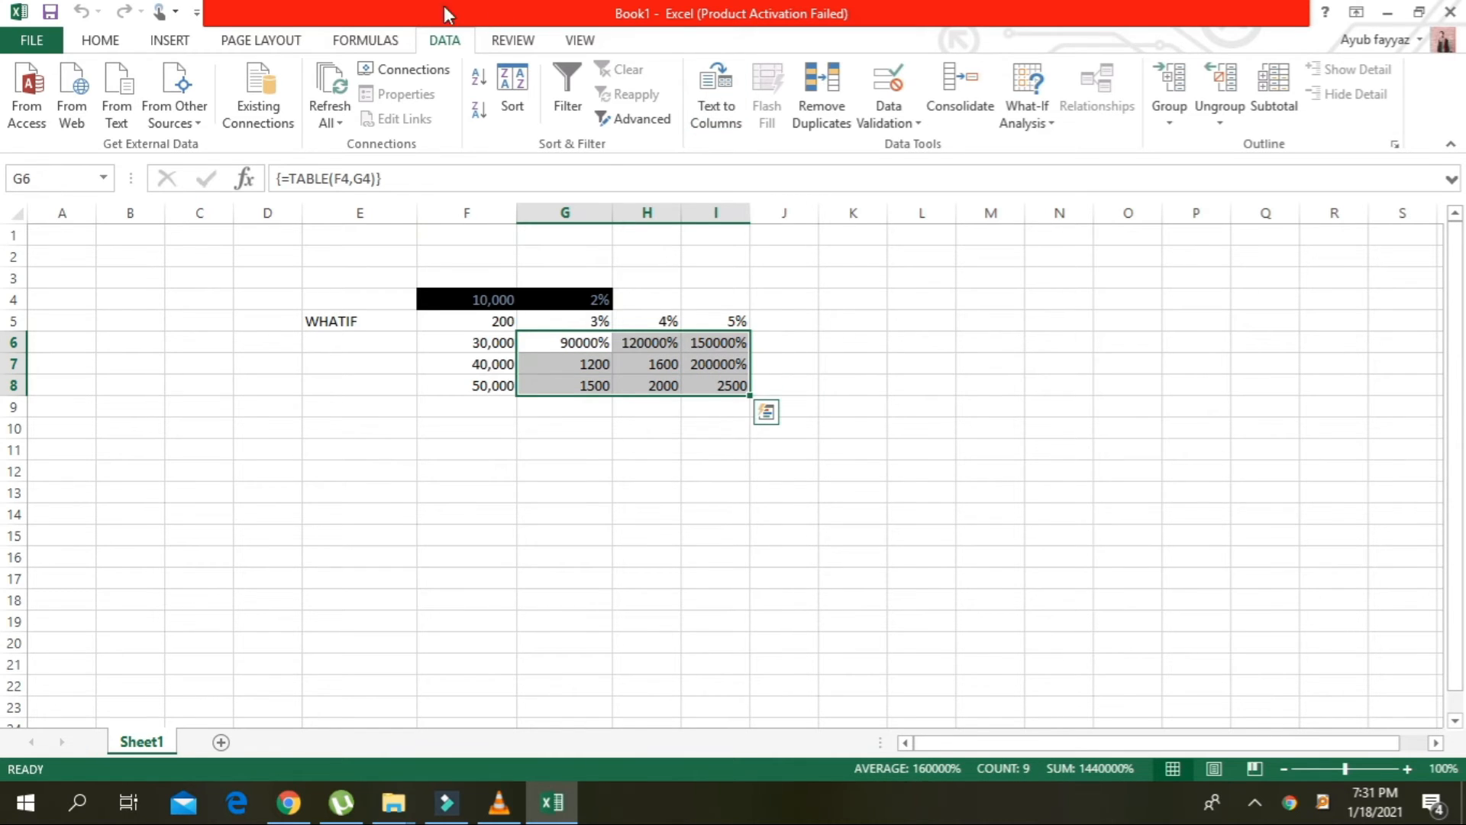
pyautogui.click(116, 44)
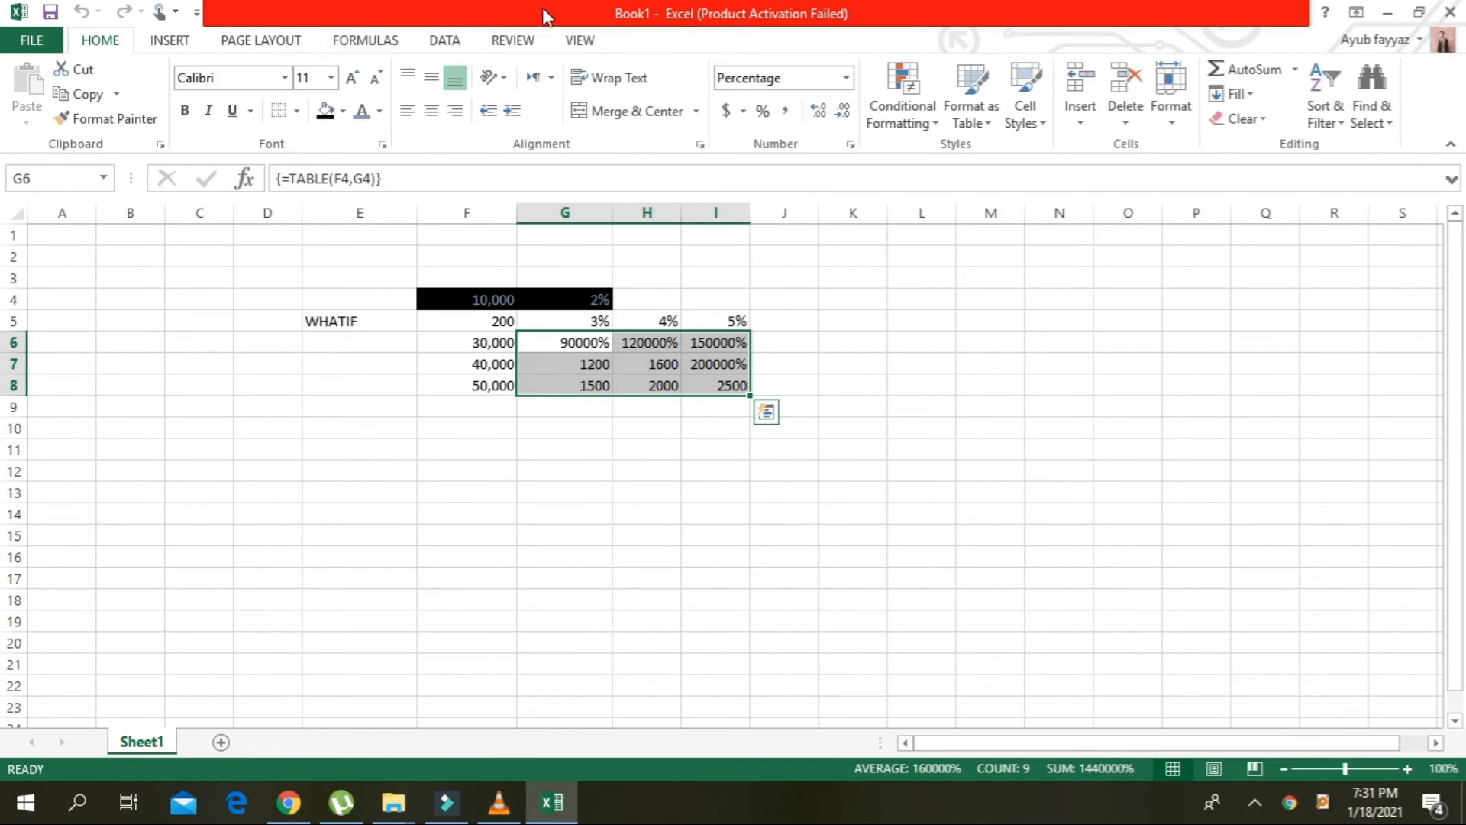
pyautogui.click(845, 79)
pyautogui.click(824, 116)
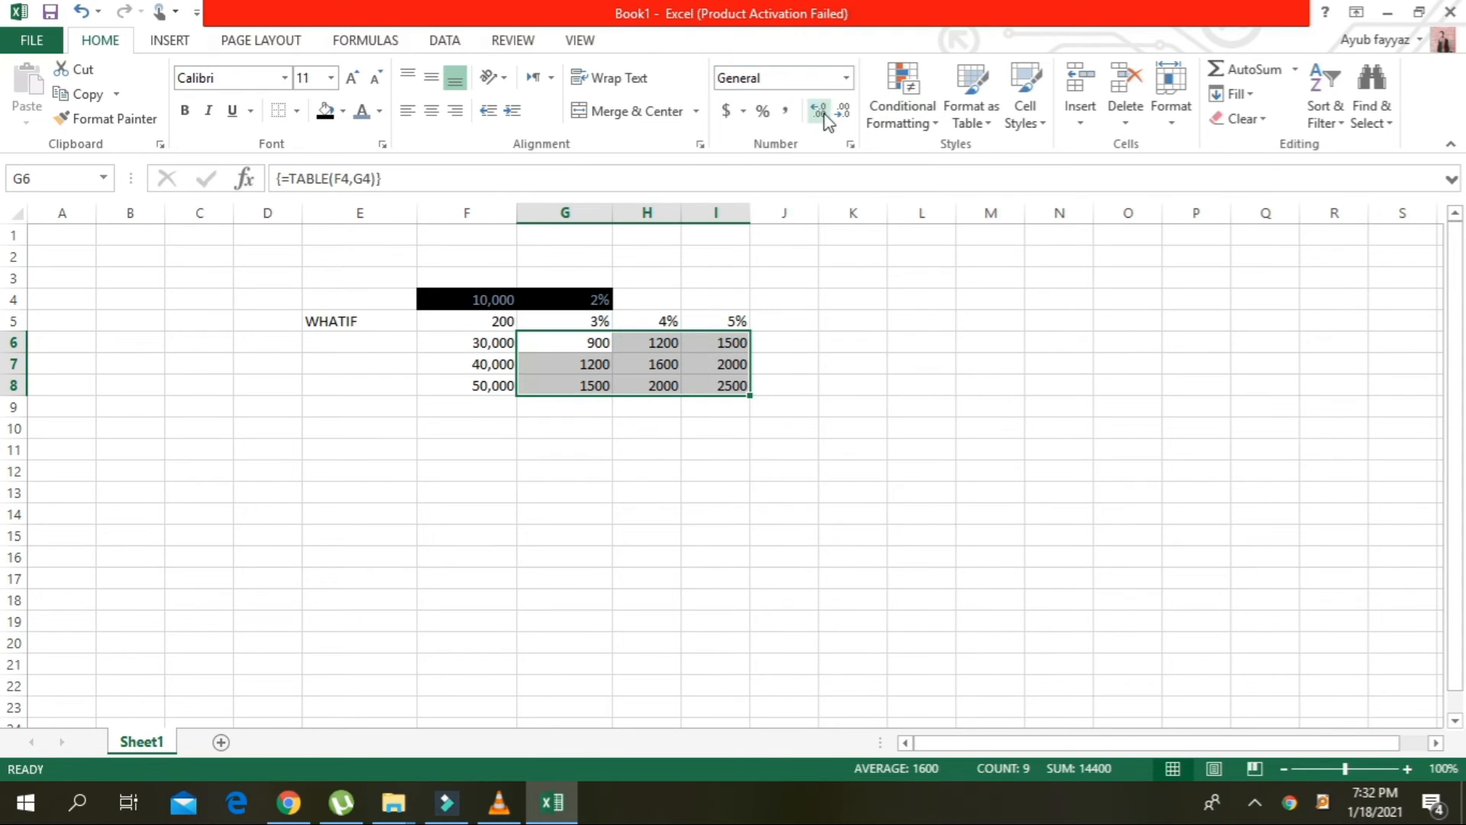
pyautogui.click(998, 365)
# Fill the amounts and results in F6:I8 with light green
pyautogui.click(485, 340)
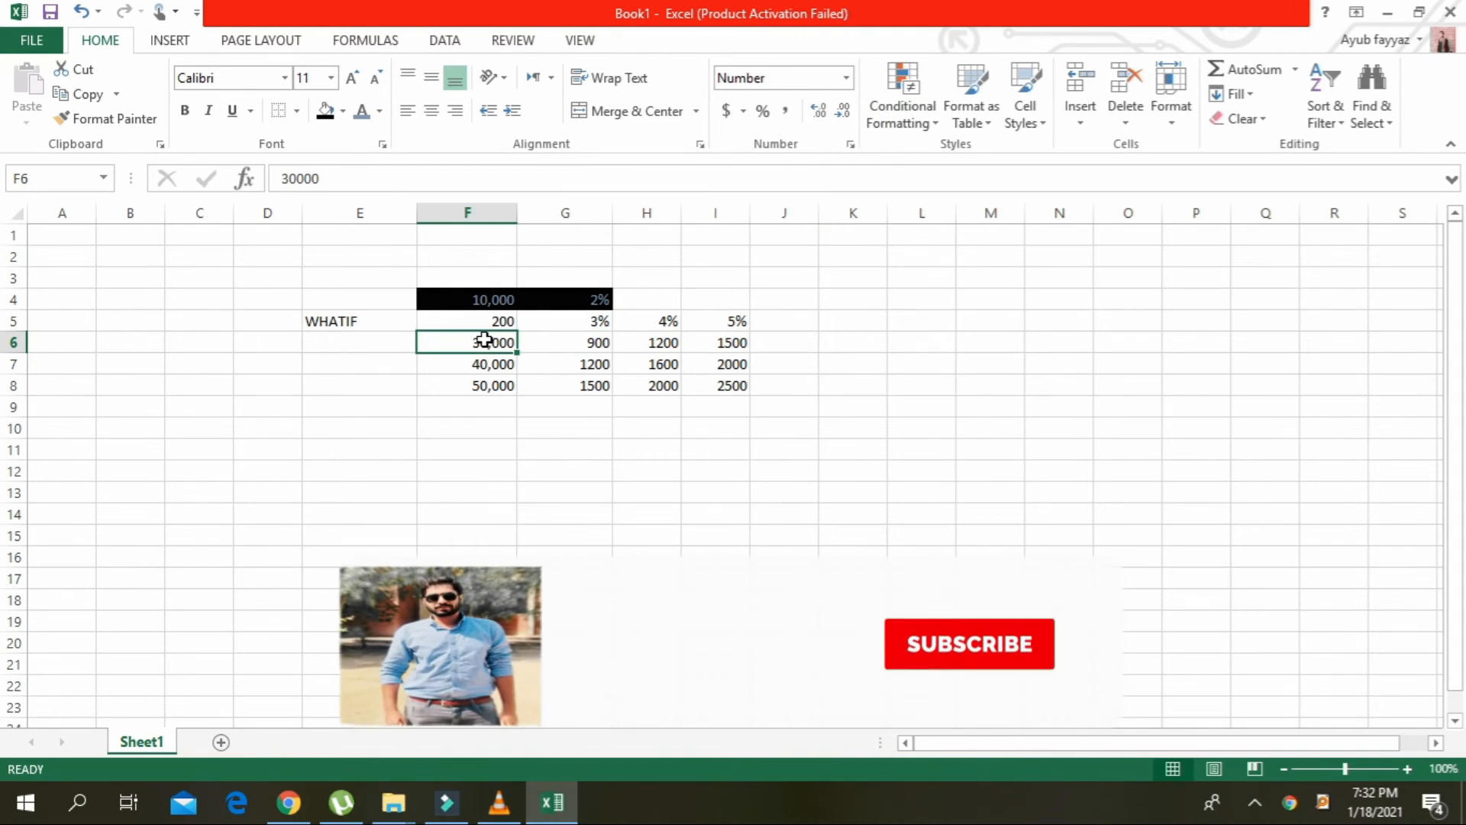
pyautogui.hotkey('shift', 'Down')
pyautogui.hotkey('shift', 'Down')
pyautogui.hotkey('shift', 'Right')
pyautogui.hotkey('shift', 'Right')
pyautogui.hotkey('shift', 'Right')
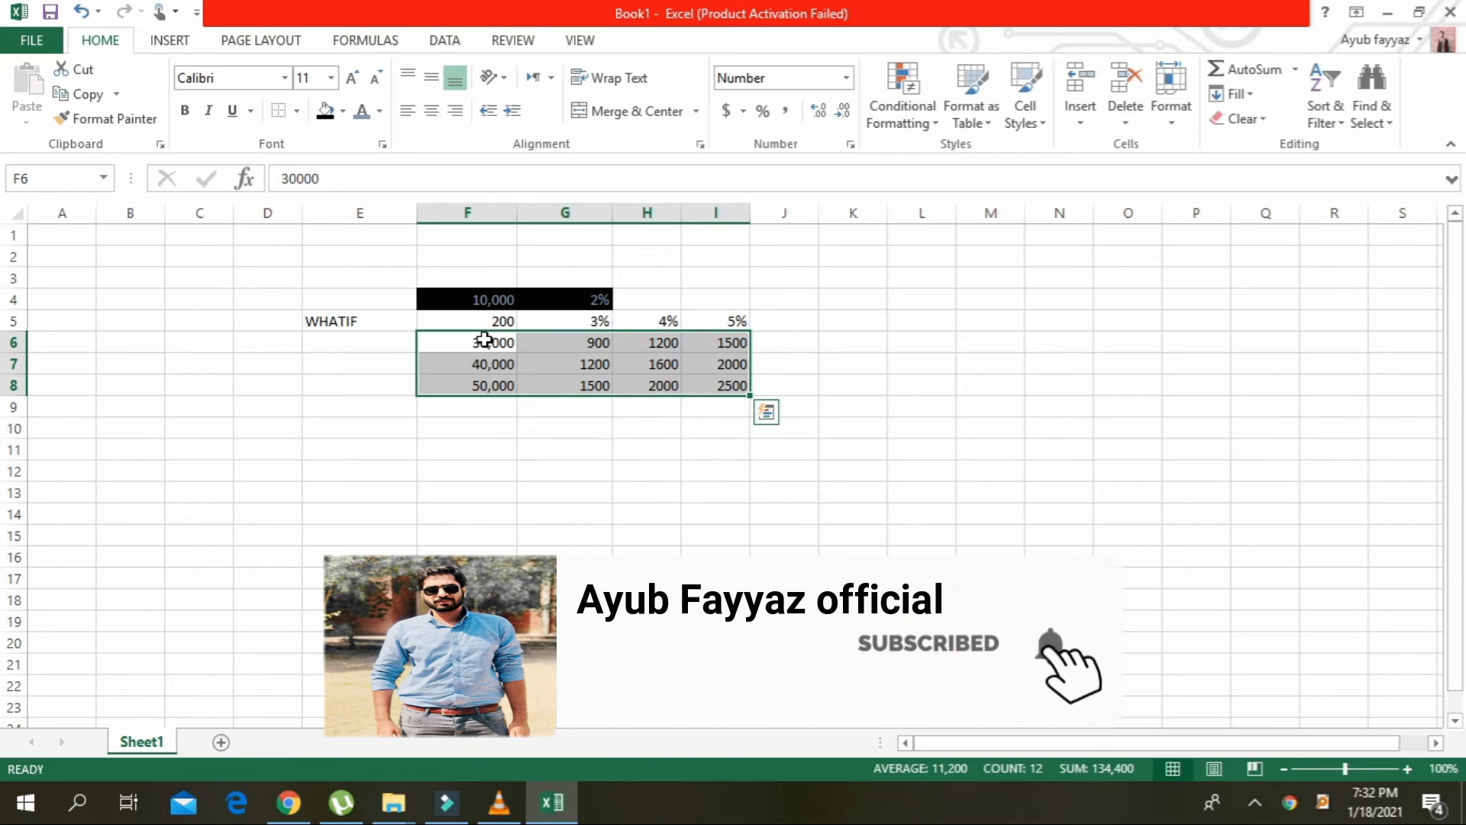
pyautogui.click(345, 112)
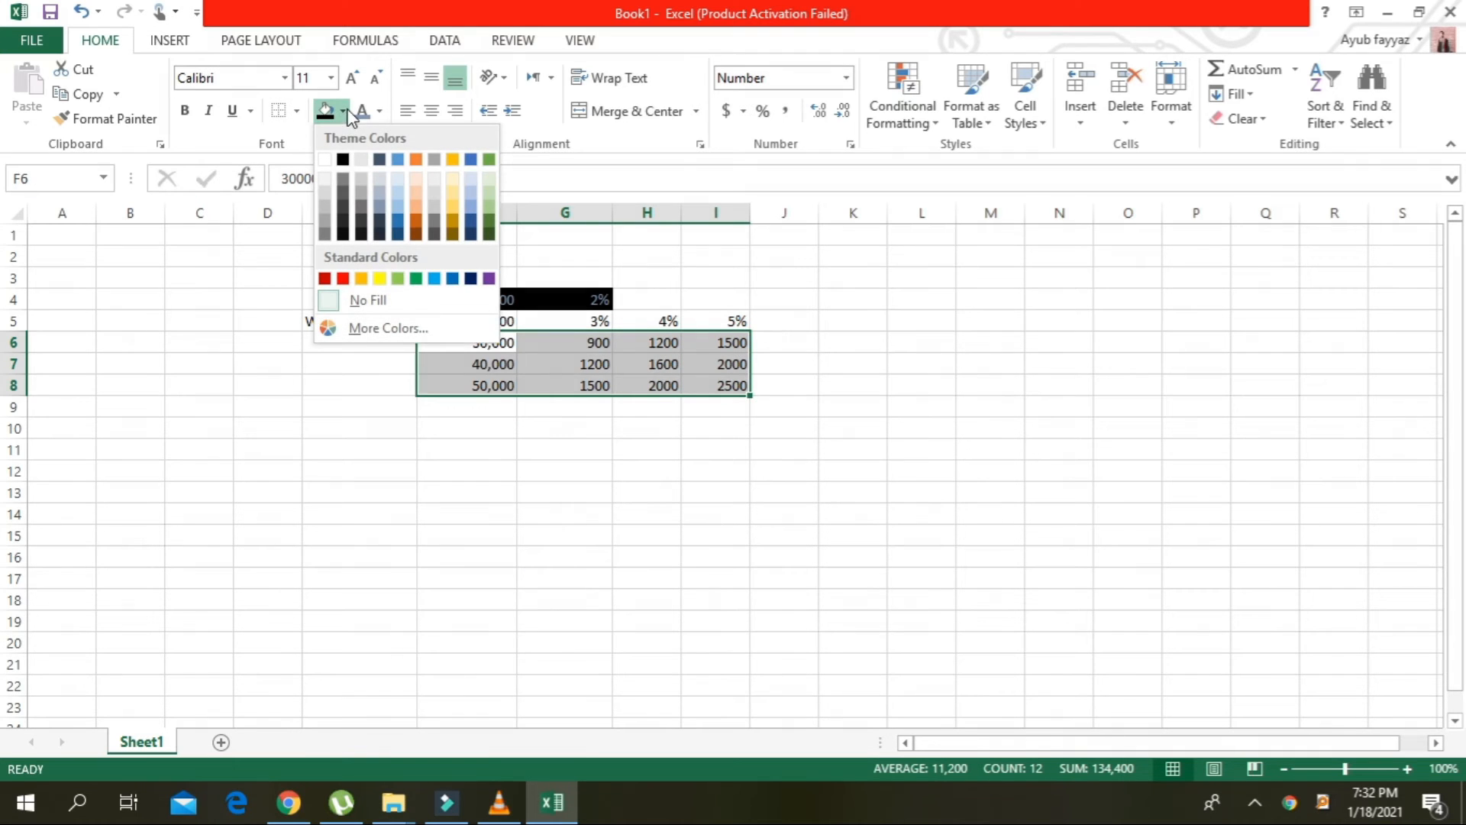
pyautogui.click(488, 196)
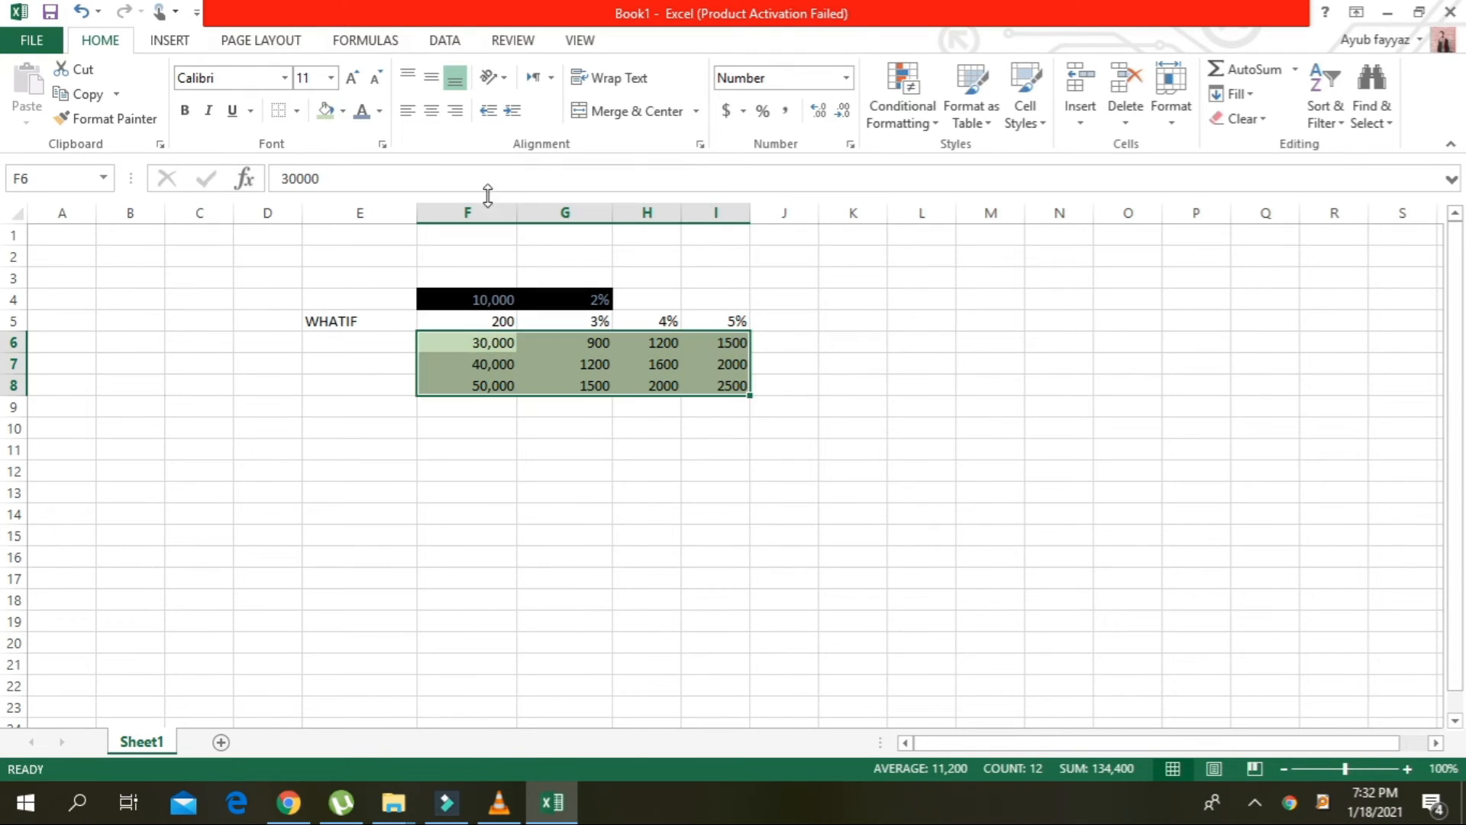
# Add all borders to the cells F6:I8
pyautogui.click(296, 113)
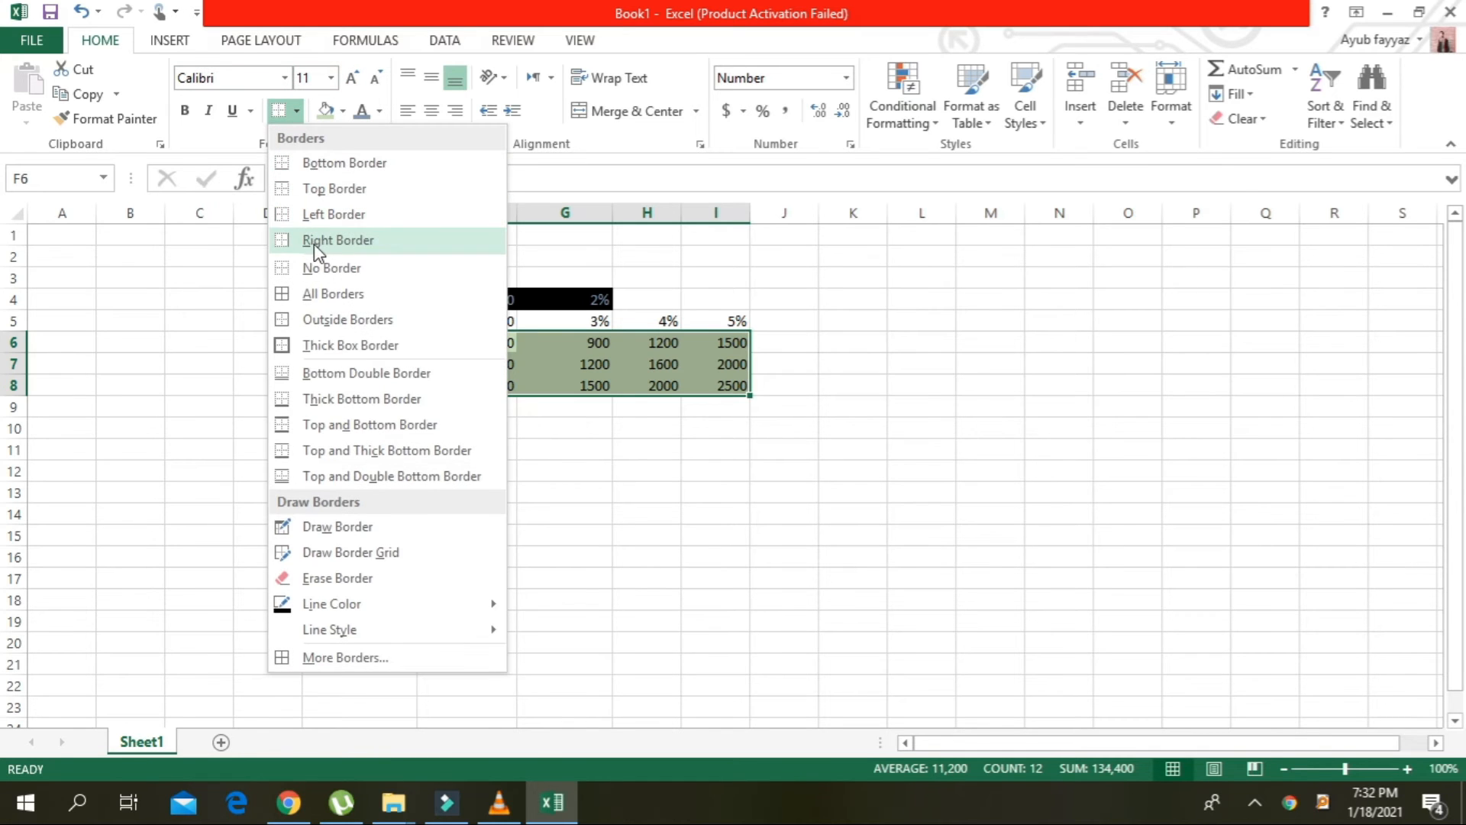
pyautogui.click(327, 293)
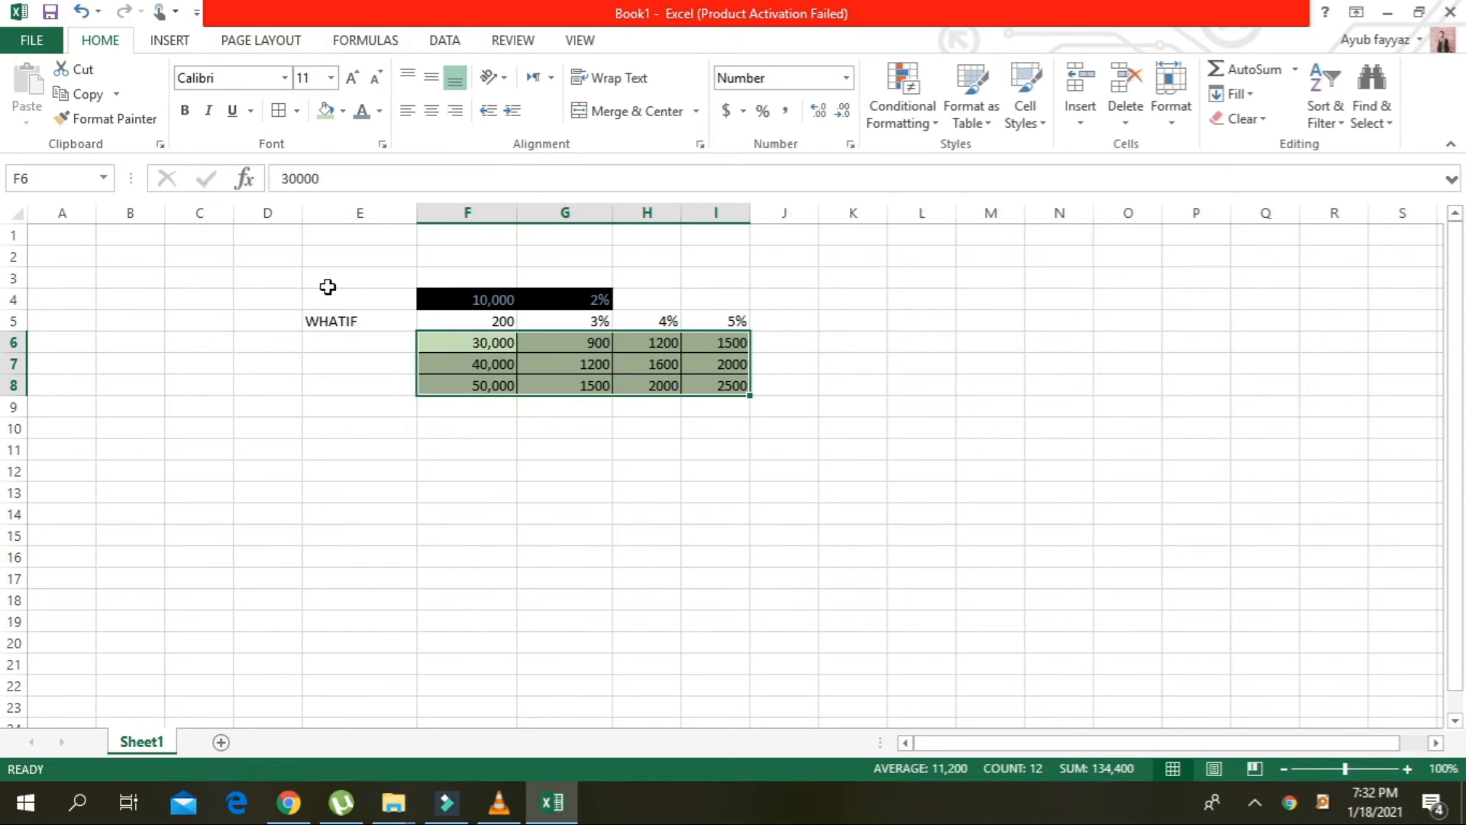
pyautogui.click(945, 390)
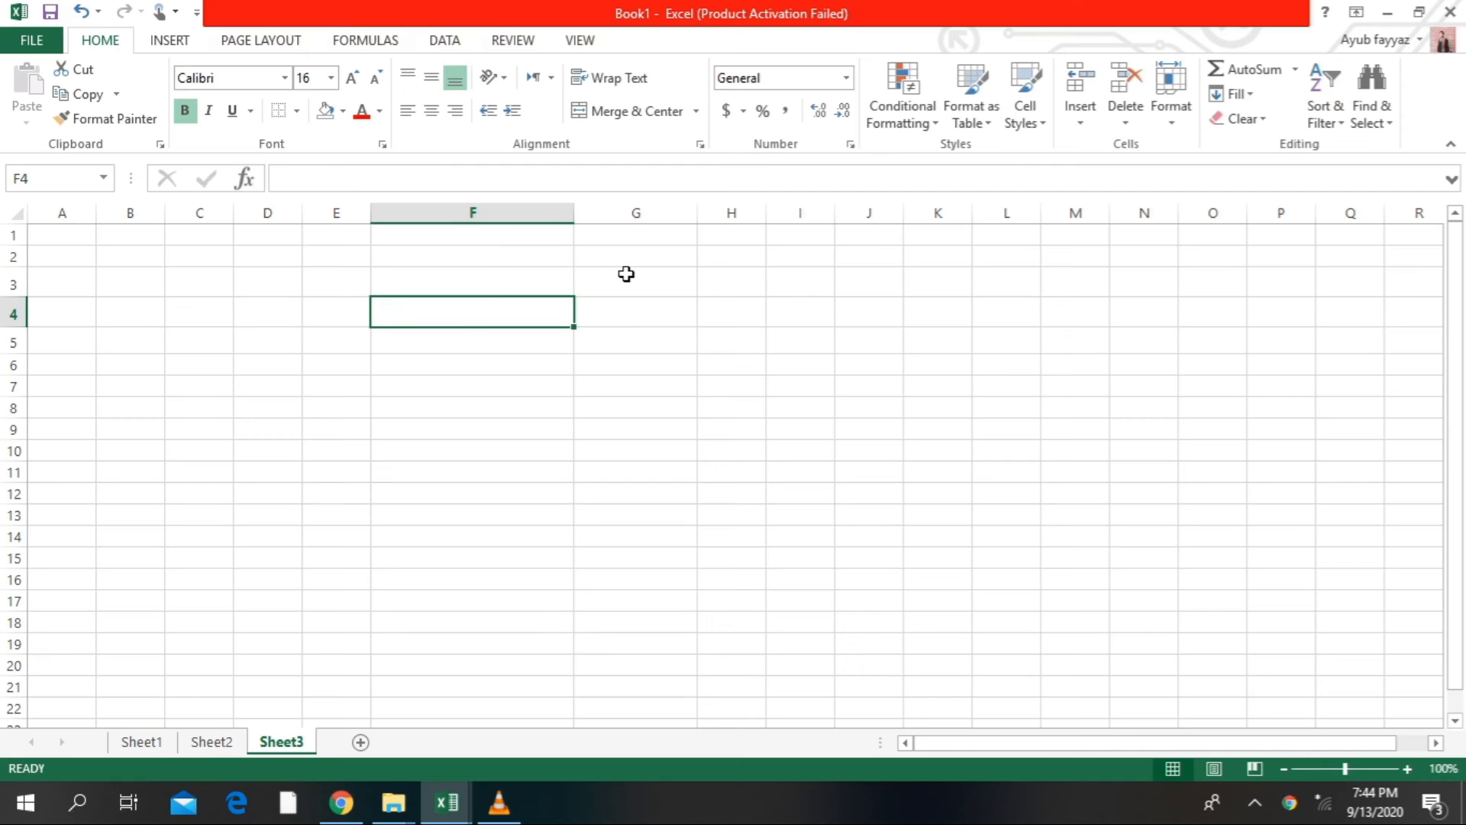
# Enter the item labels "pizza" in G3 and "soft drink" in G4 of Sheet3
pyautogui.click(626, 274)
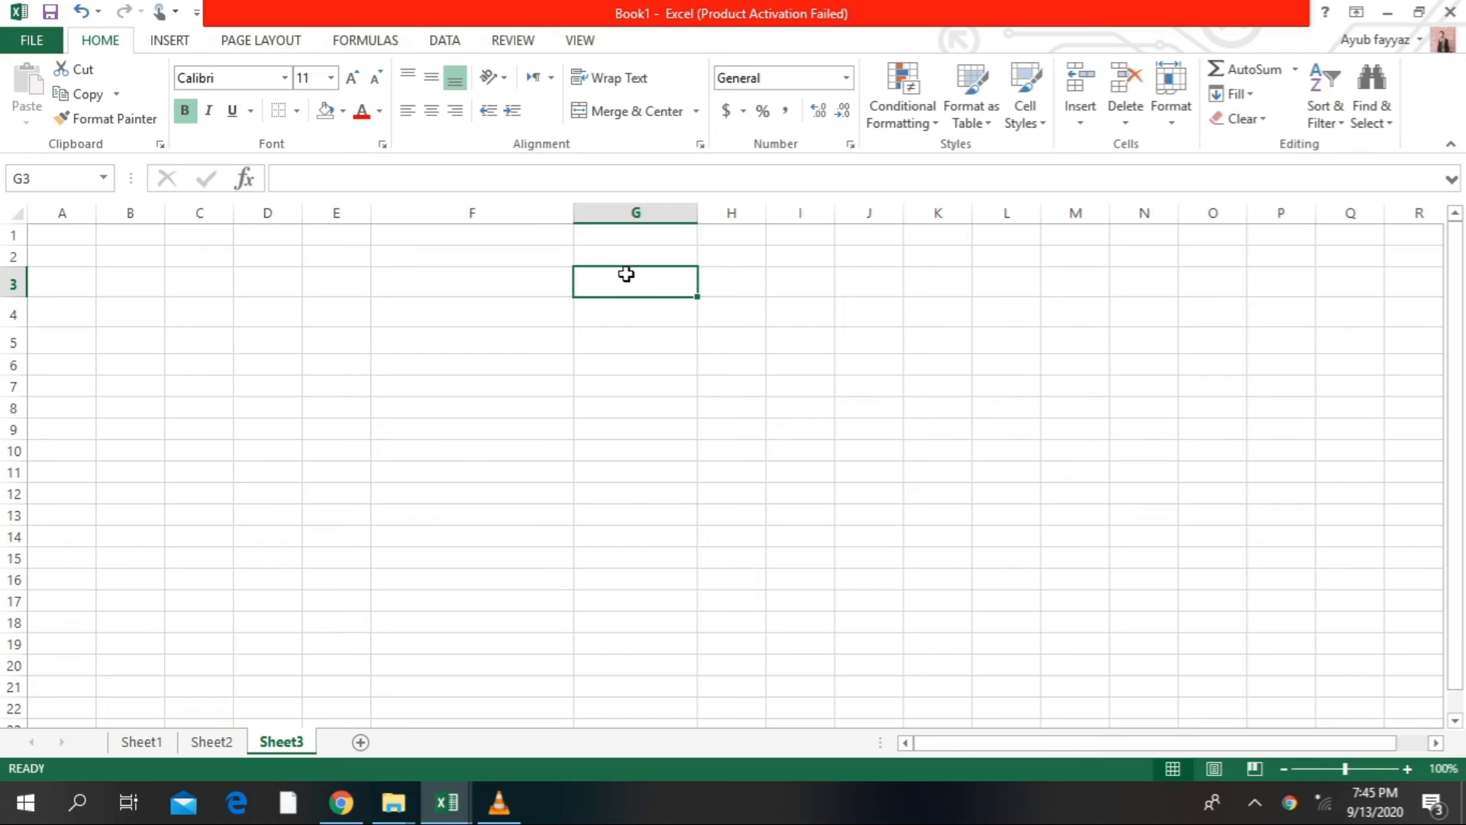
pyautogui.write('pi')
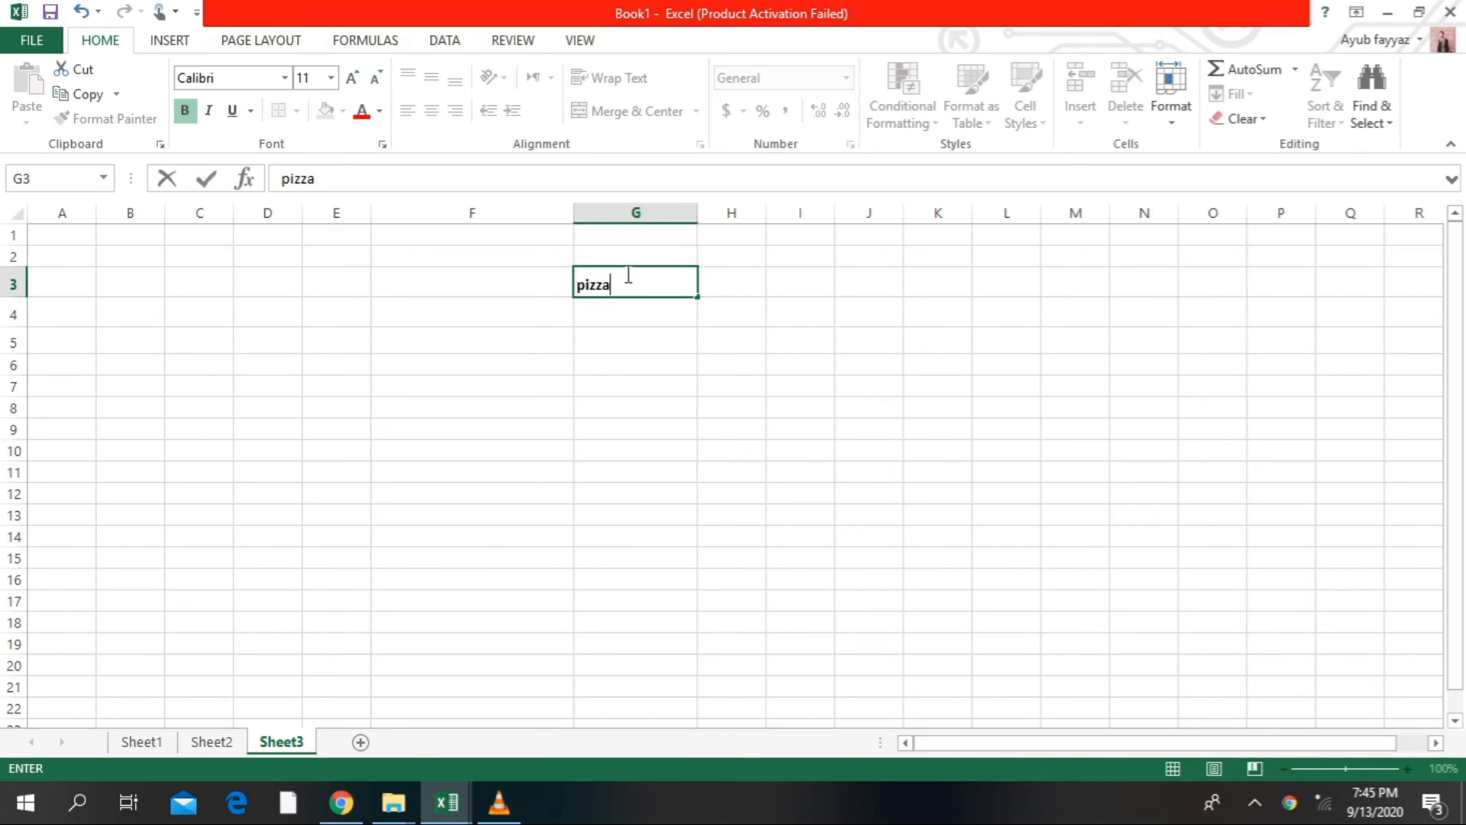
pyautogui.write('zza')
pyautogui.press('Tab')
pyautogui.press('Return')
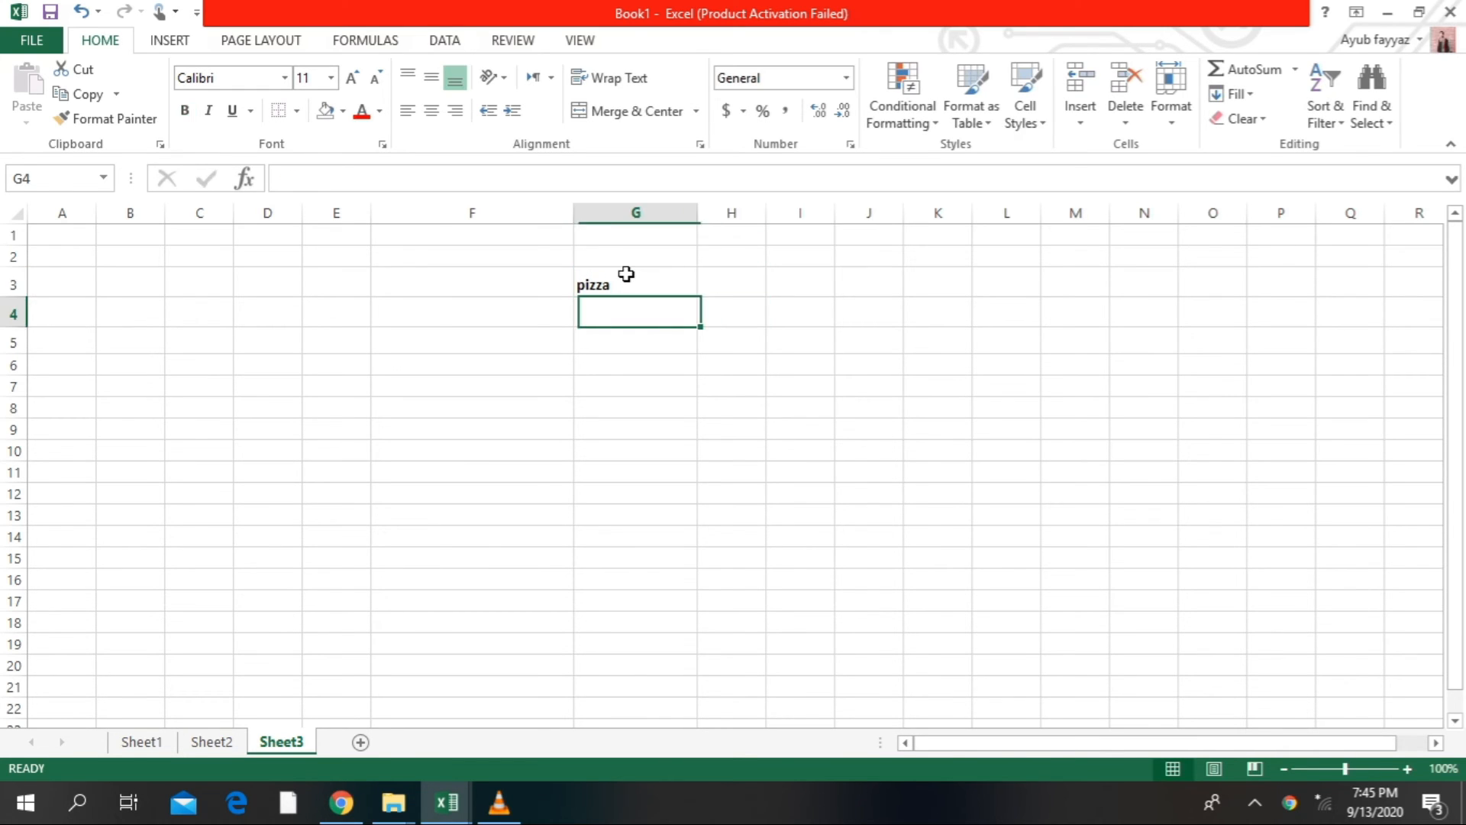
pyautogui.write('so')
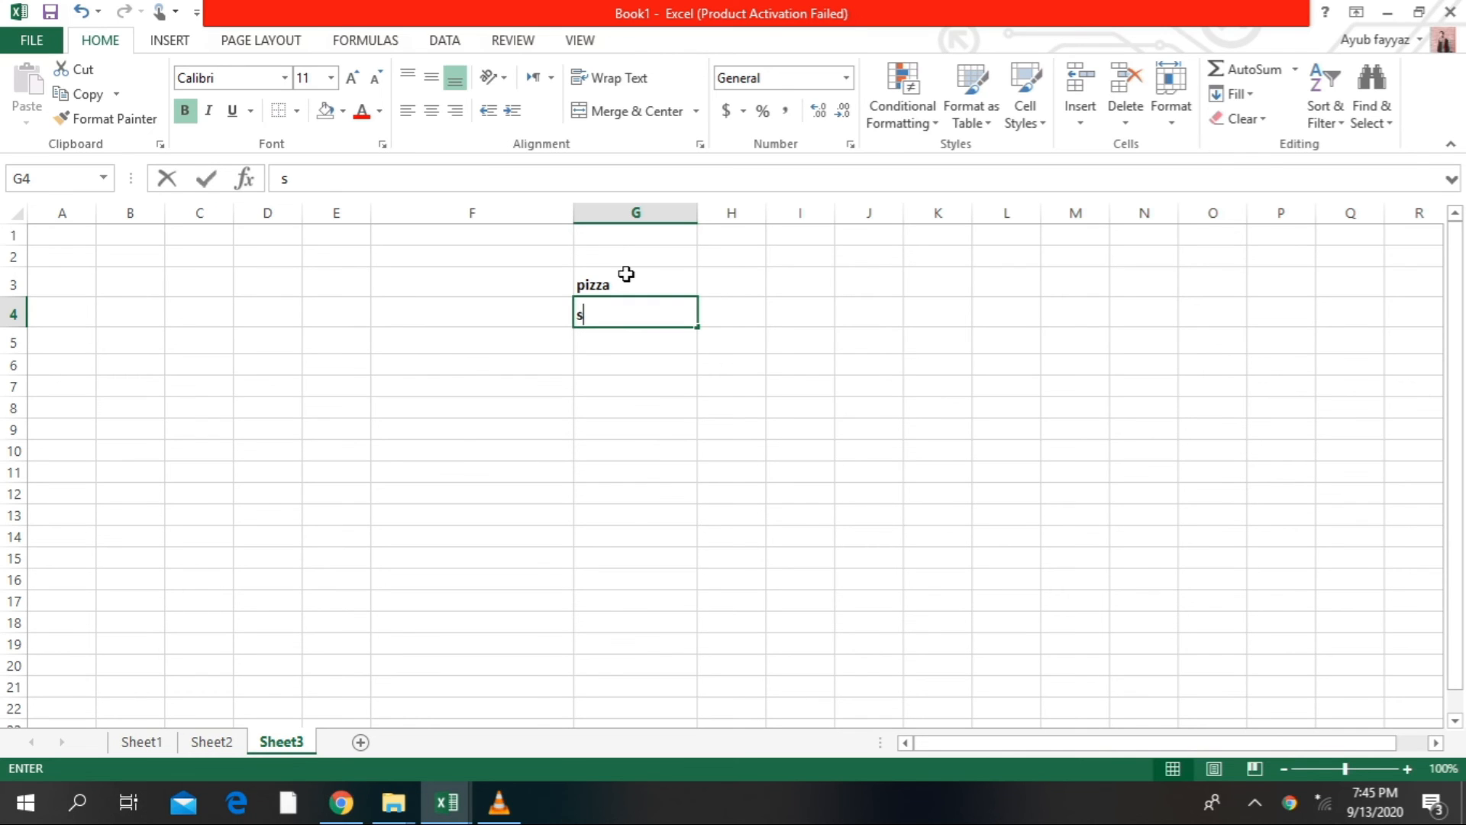
pyautogui.write('drink')
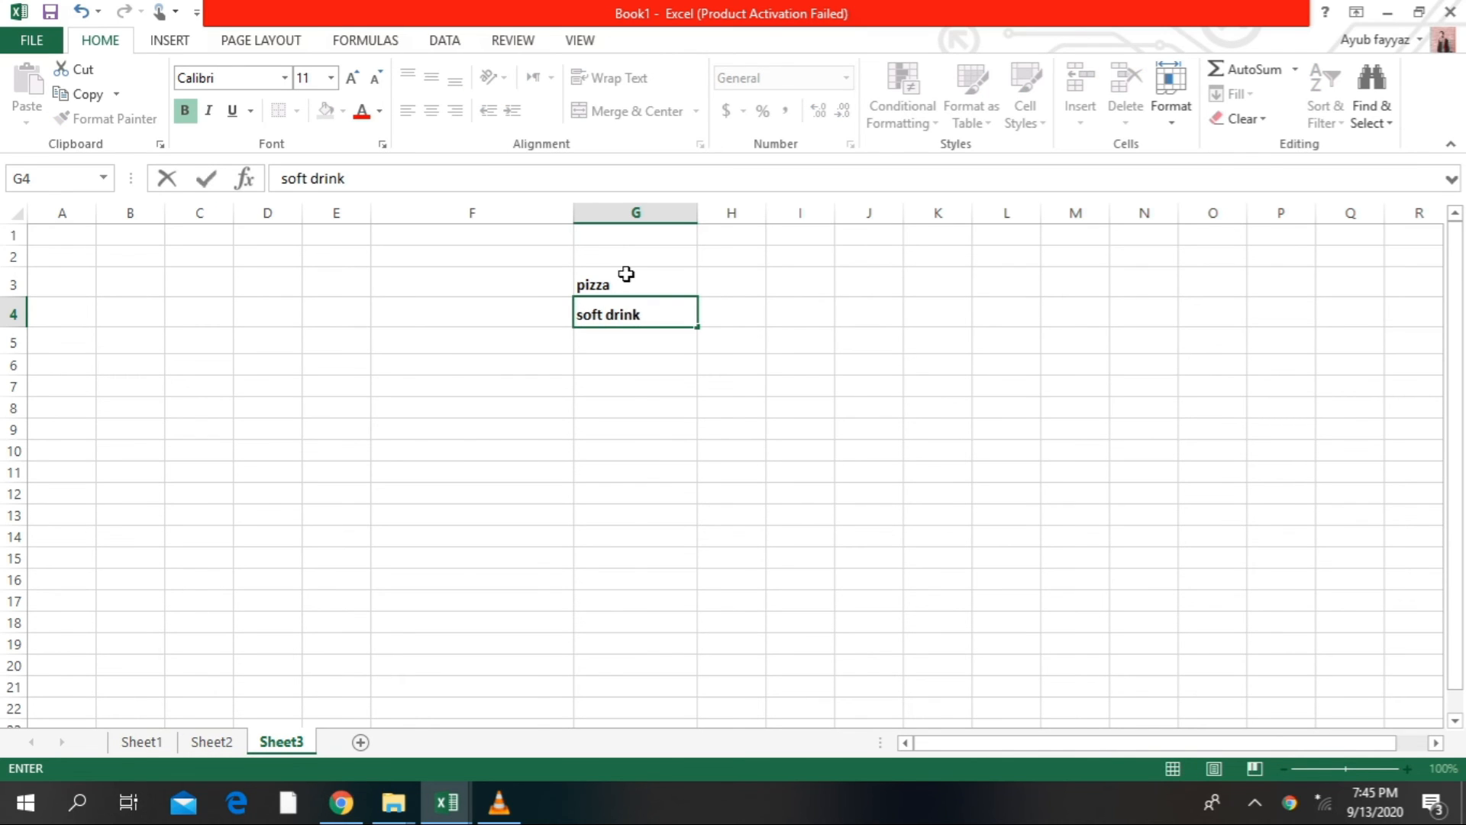
pyautogui.press('Tab')
# Enter the prices 300 for pizza in H3 and 25 for soft drink in H4
pyautogui.press('Up')
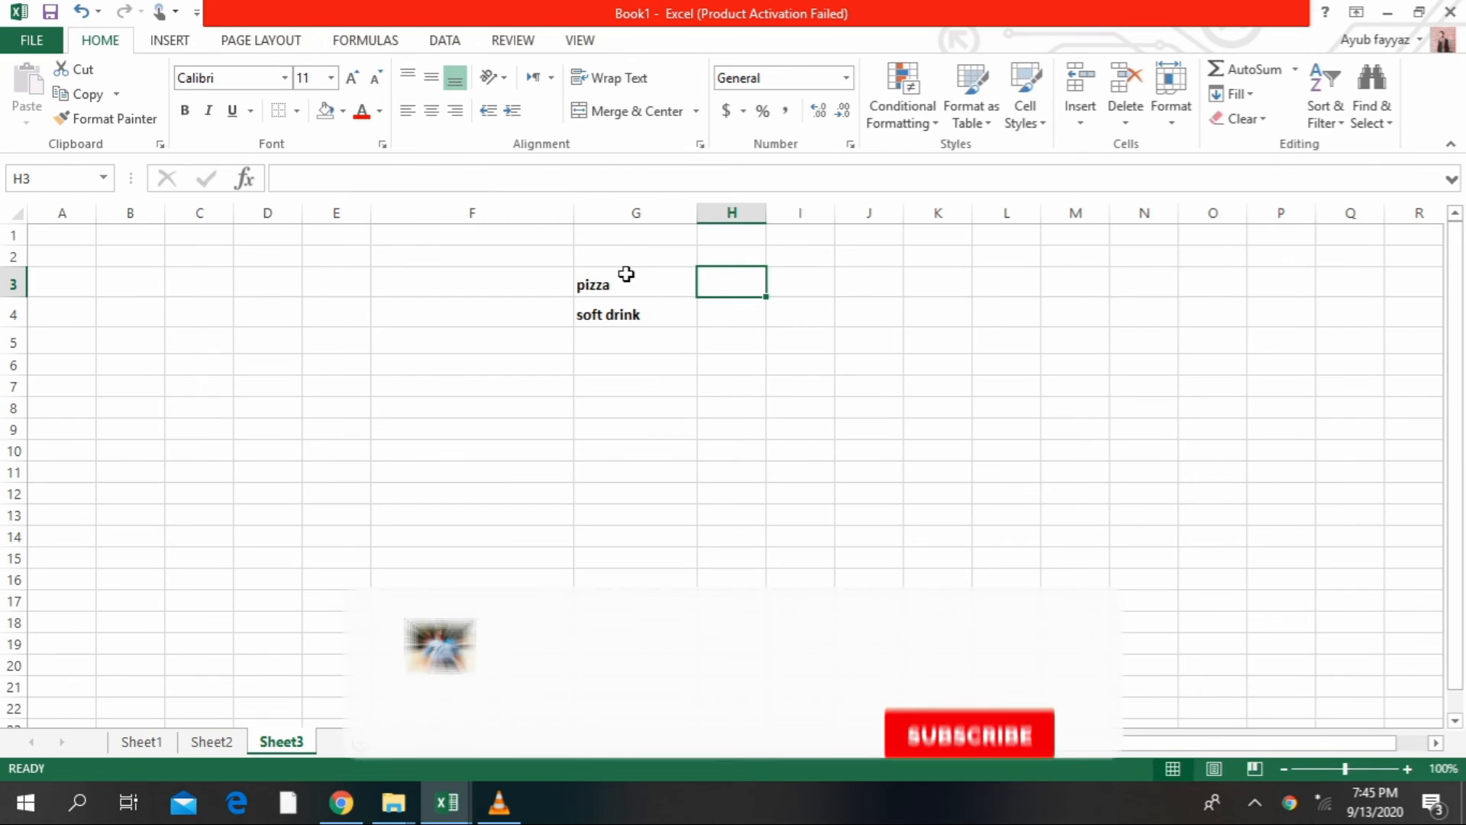
pyautogui.write('300')
pyautogui.press('Return')
pyautogui.write('25')
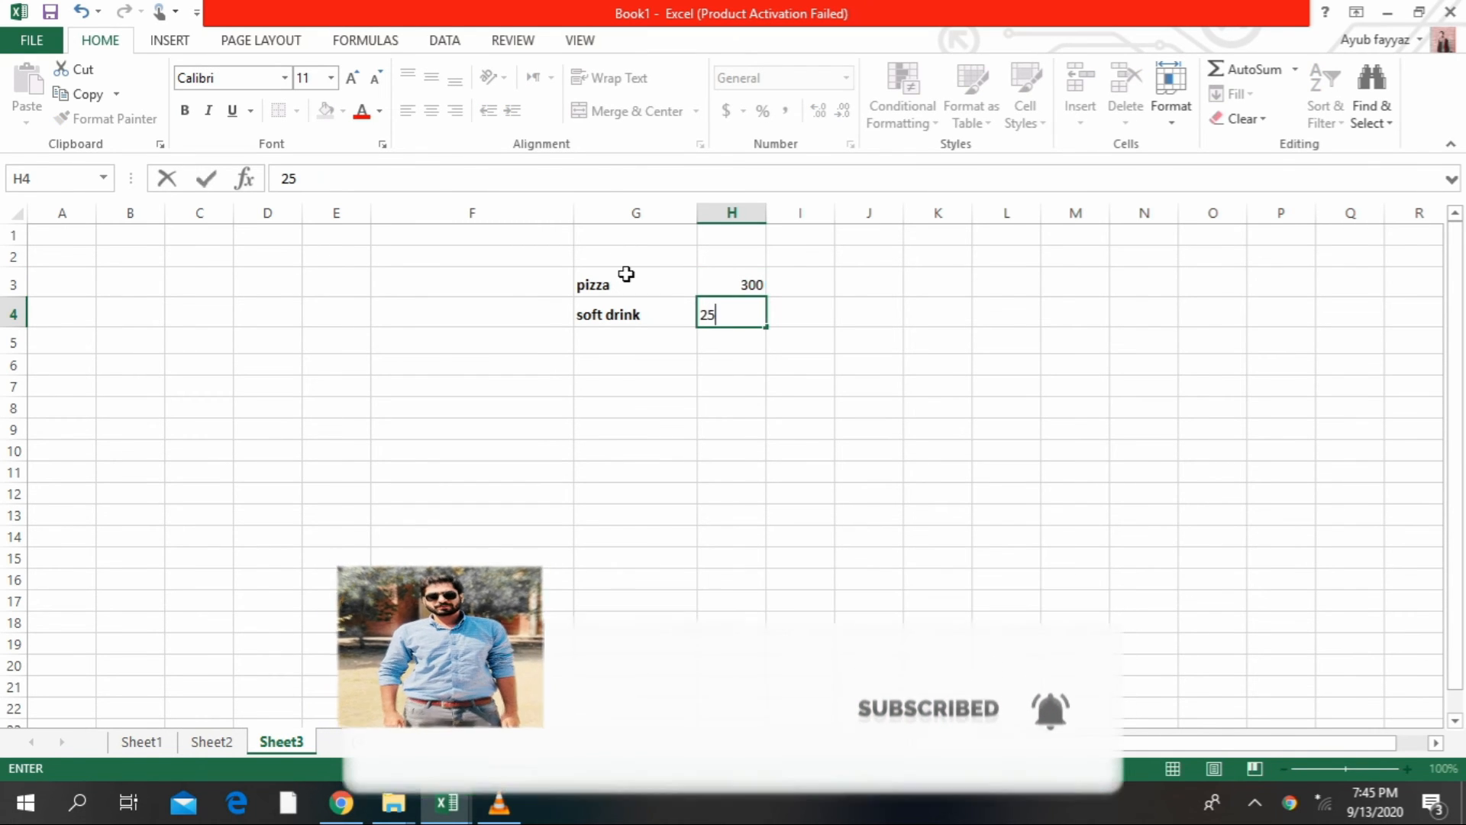
pyautogui.press('Return')
pyautogui.press('Up')
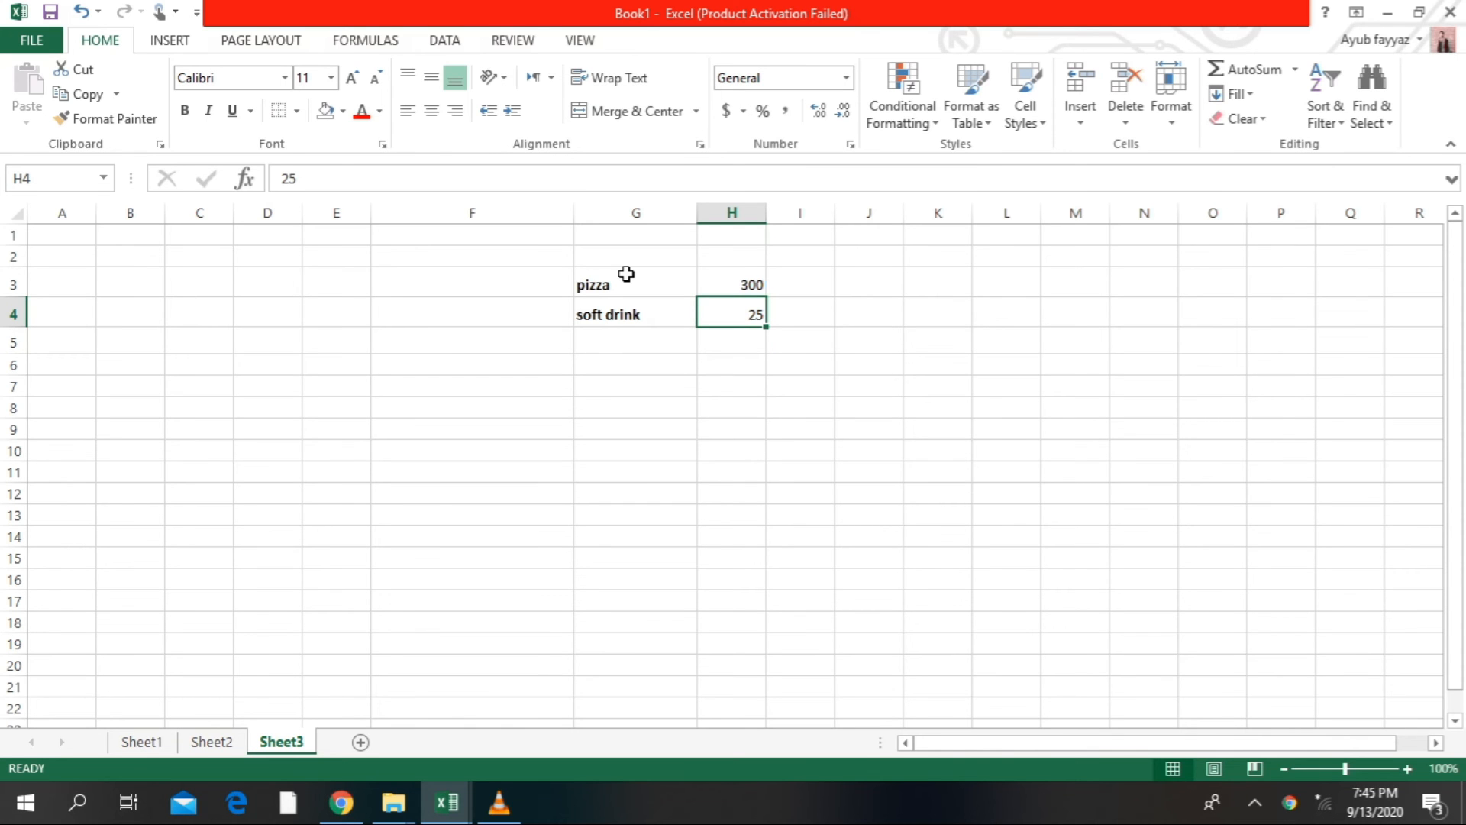
# Total the two prices in H3:H4 with AutoSum in the cell beneath them
pyautogui.scroll(4, 626, 273)
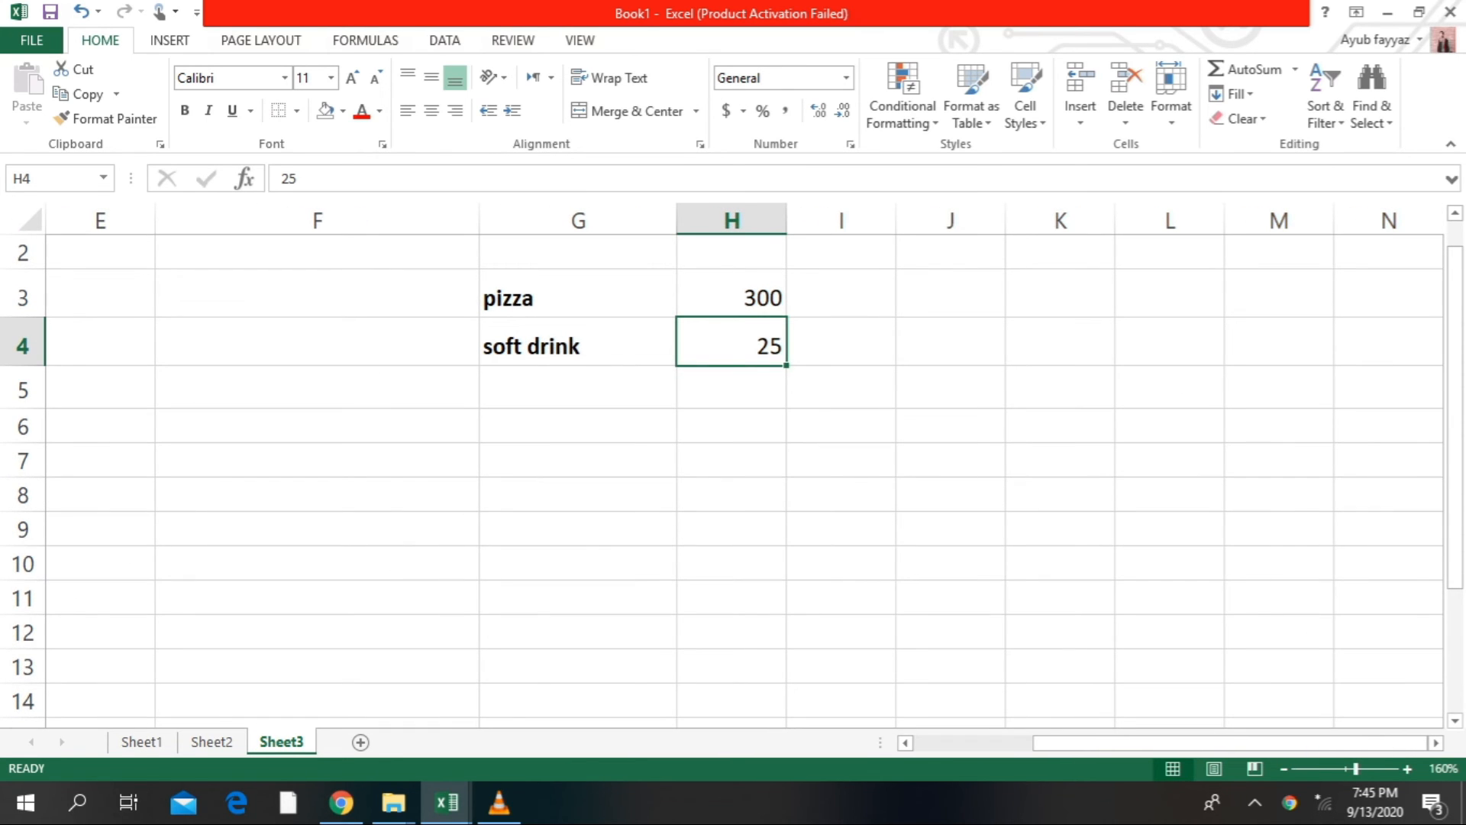
pyautogui.click(765, 296)
pyautogui.click(761, 336)
pyautogui.hotkey('shift', 'Up')
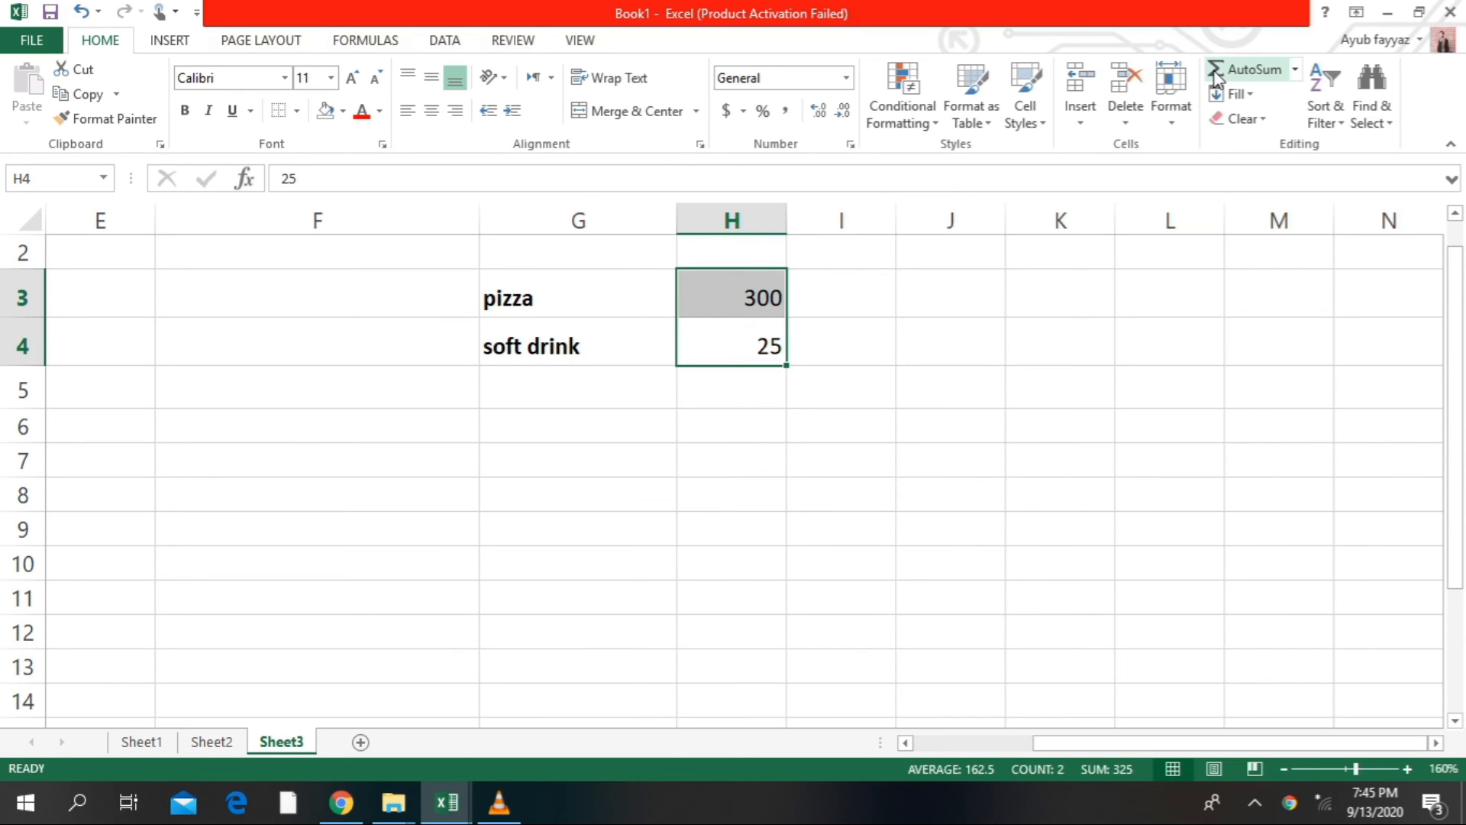
pyautogui.click(1216, 77)
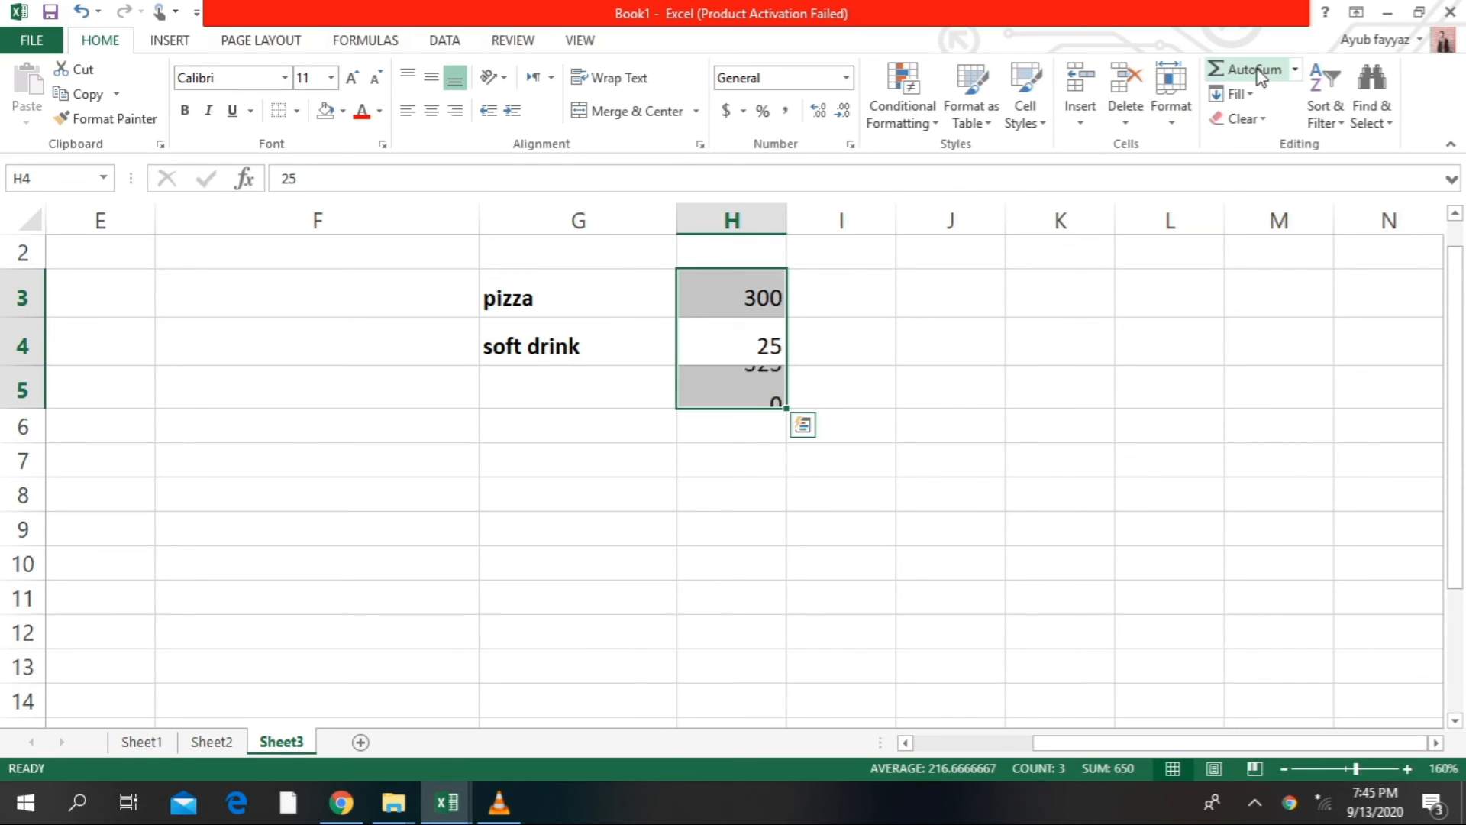
# Start a Goal Seek beside the price list on Sheet3 with the total in H5 as the set cell
pyautogui.click(721, 464)
pyautogui.click(736, 405)
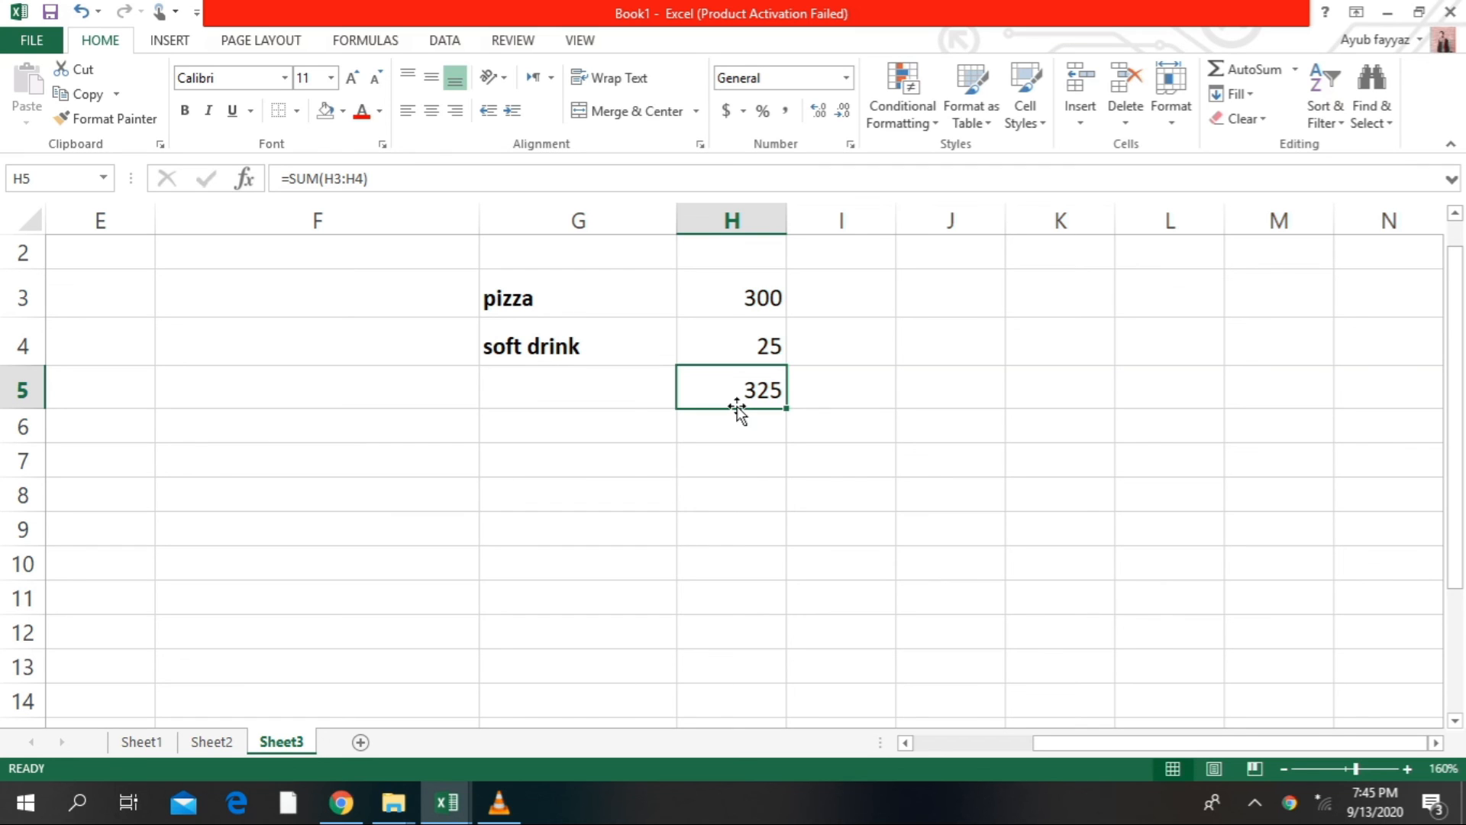
pyautogui.click(758, 337)
pyautogui.click(753, 387)
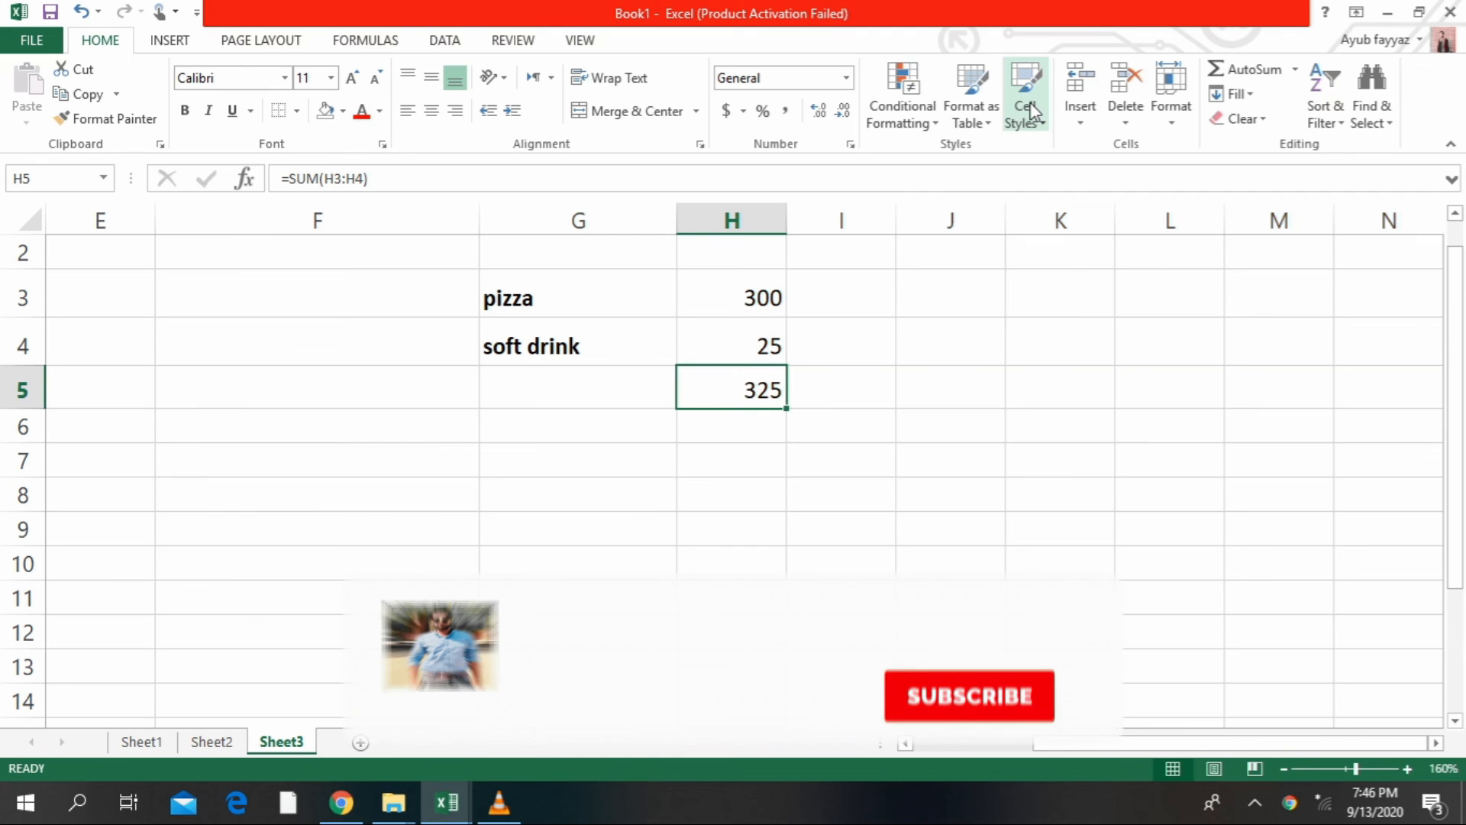
pyautogui.click(444, 42)
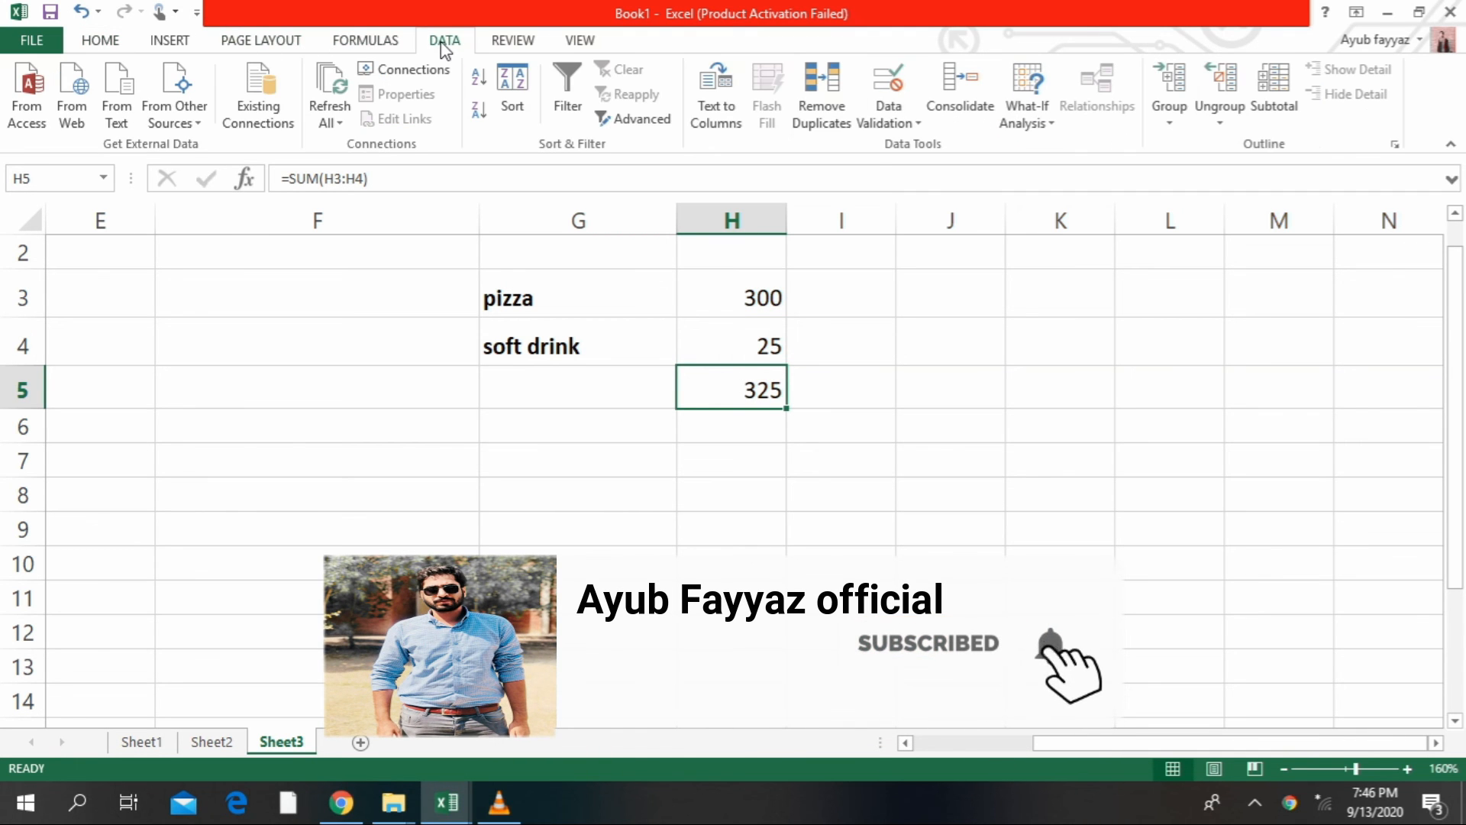
pyautogui.click(1029, 124)
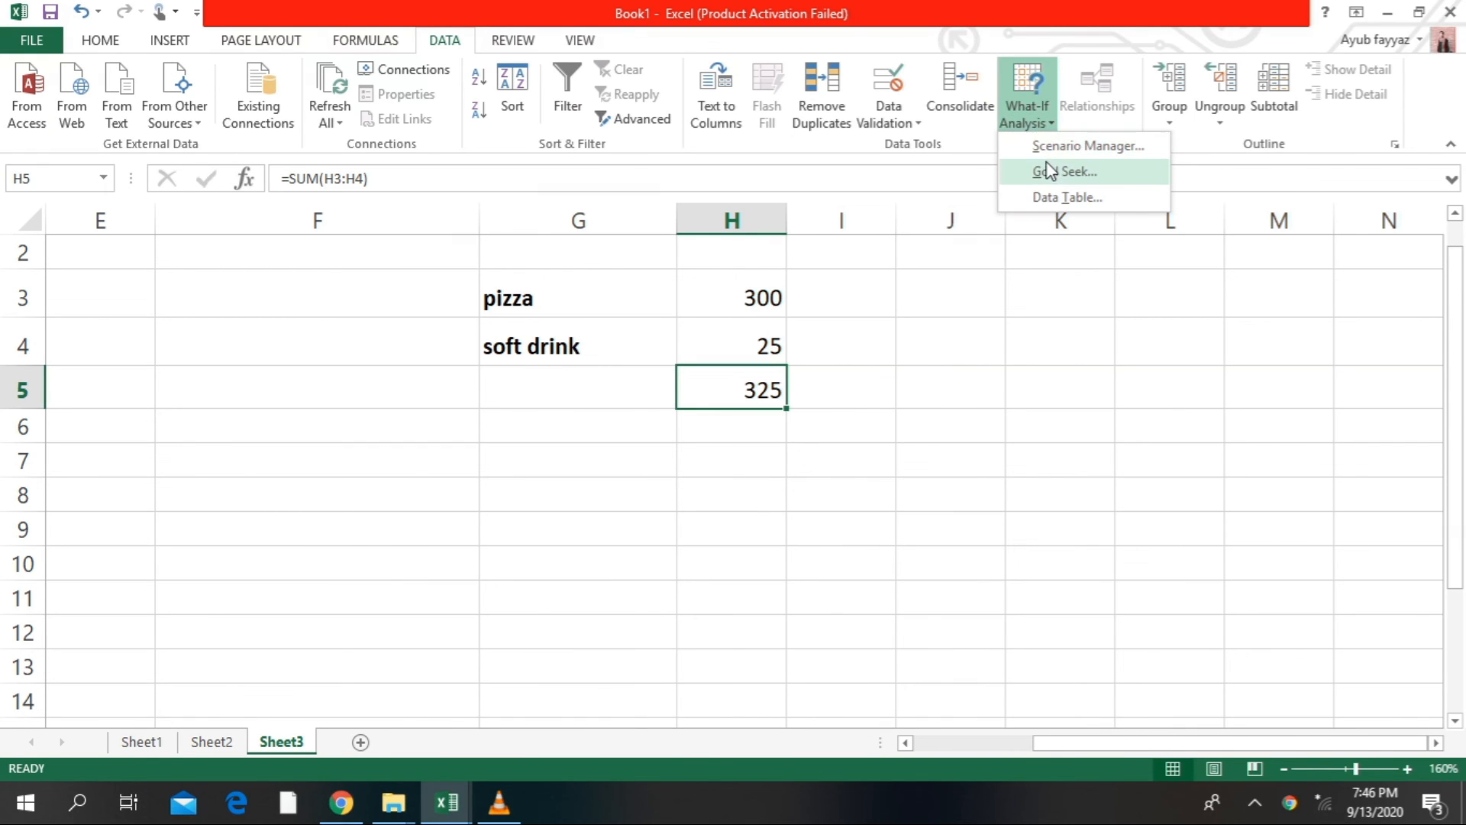
pyautogui.click(1050, 172)
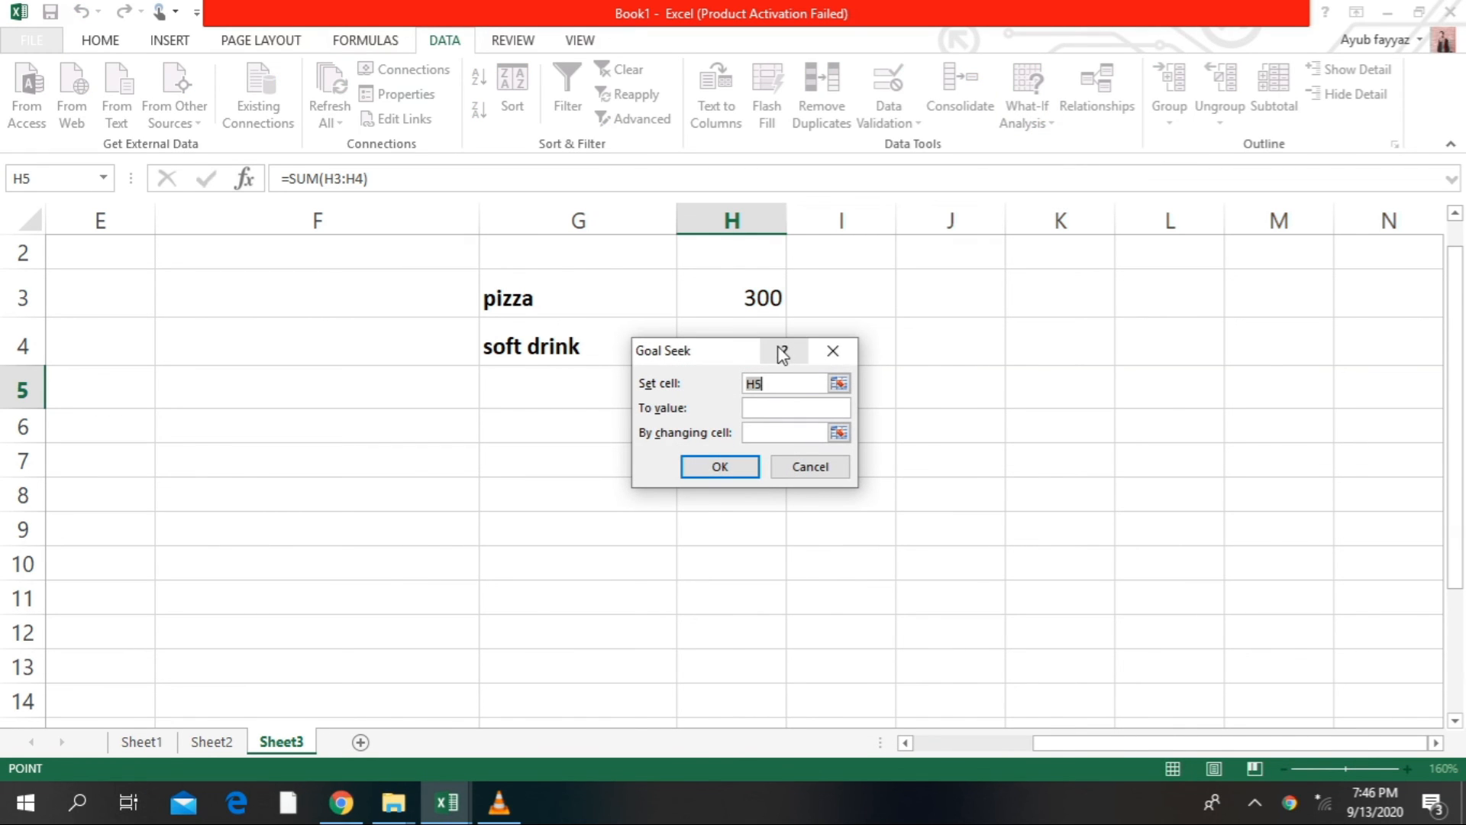
pyautogui.moveTo(711, 352); pyautogui.dragTo(1038, 329)
pyautogui.click(742, 379)
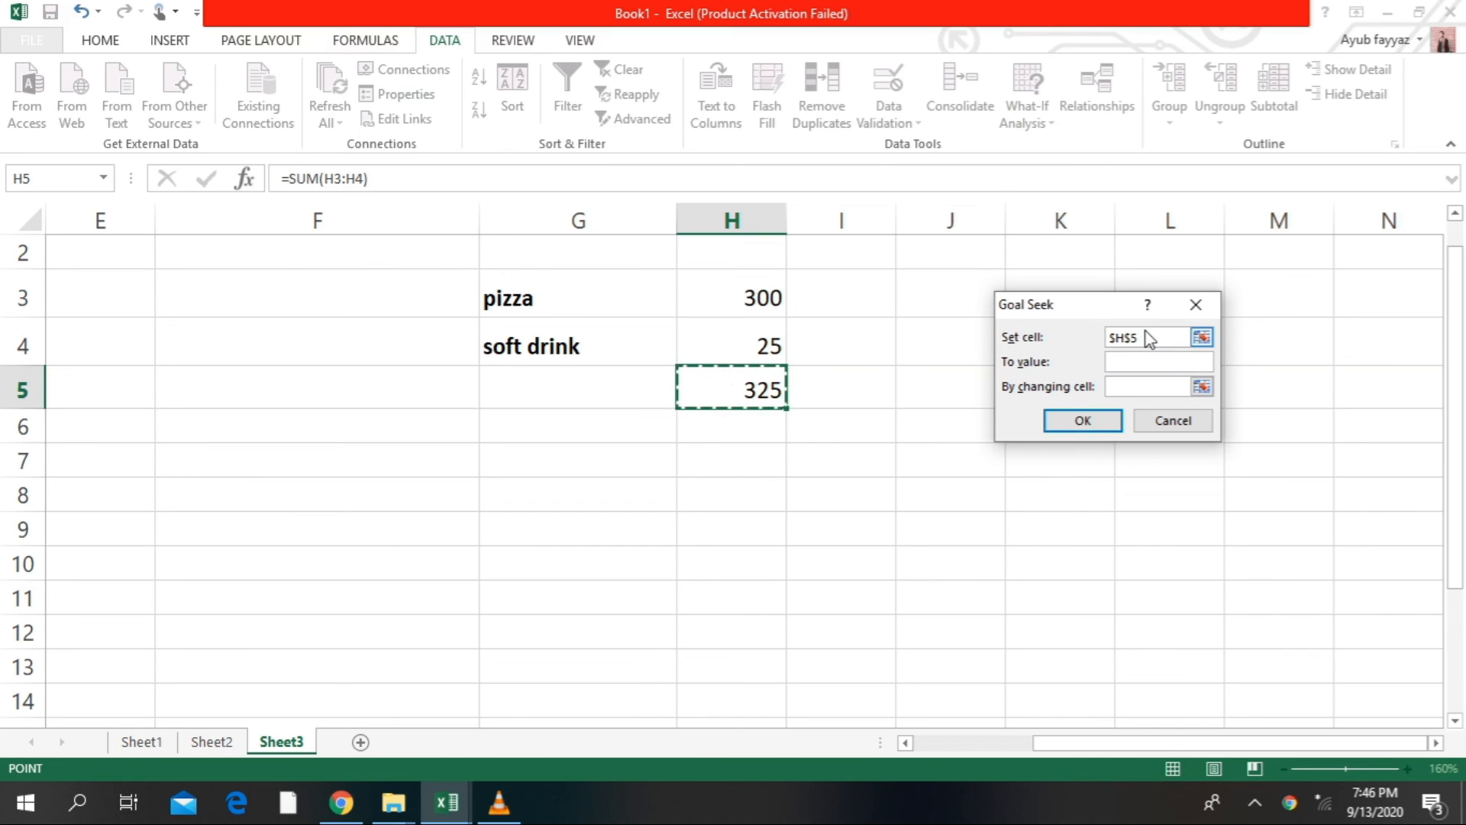
pyautogui.press('BackSpace')
pyautogui.press('BackSpace')
pyautogui.press('BackSpace')
pyautogui.press('BackSpace')
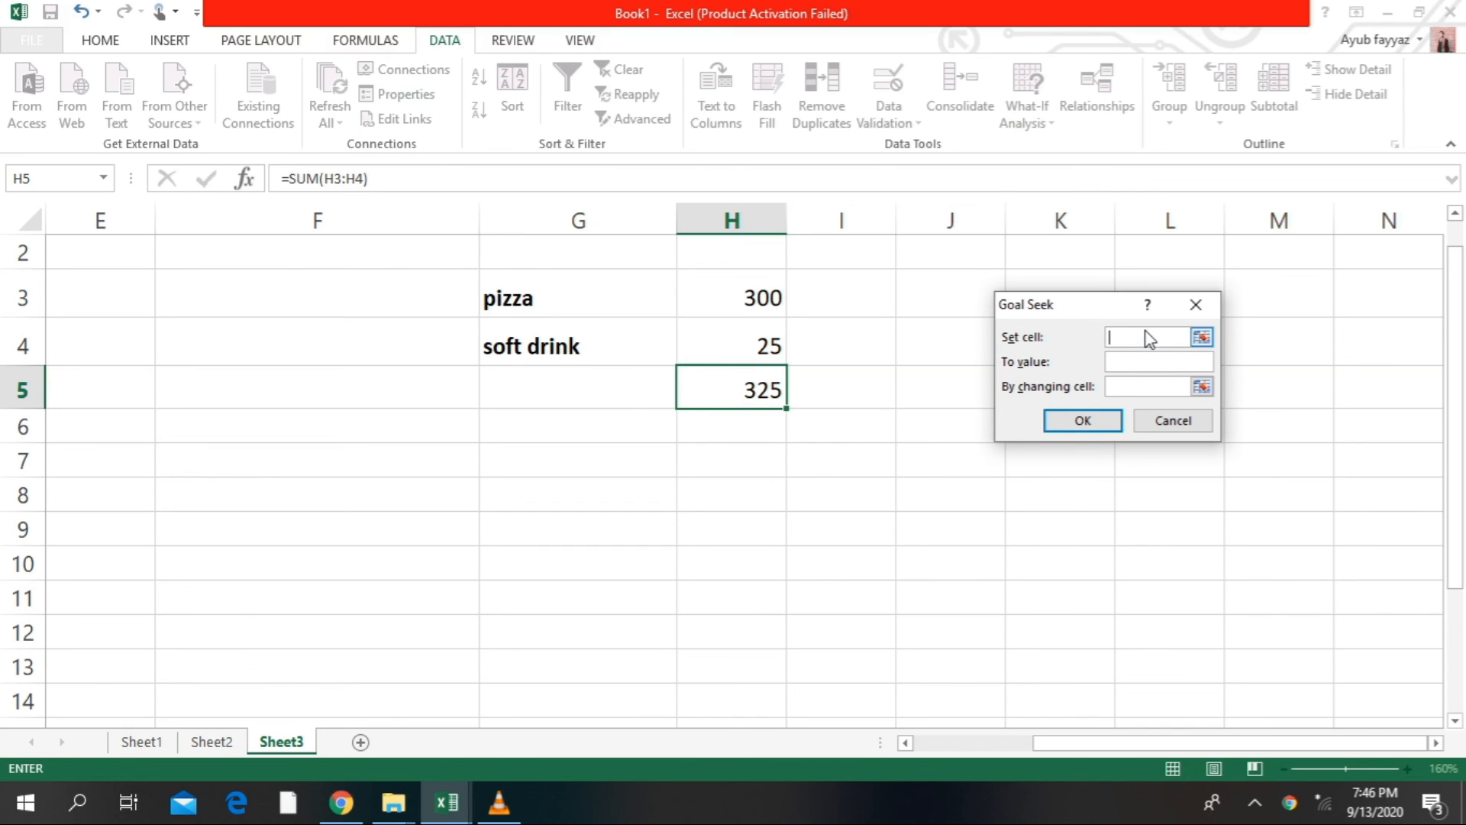
pyautogui.click(779, 388)
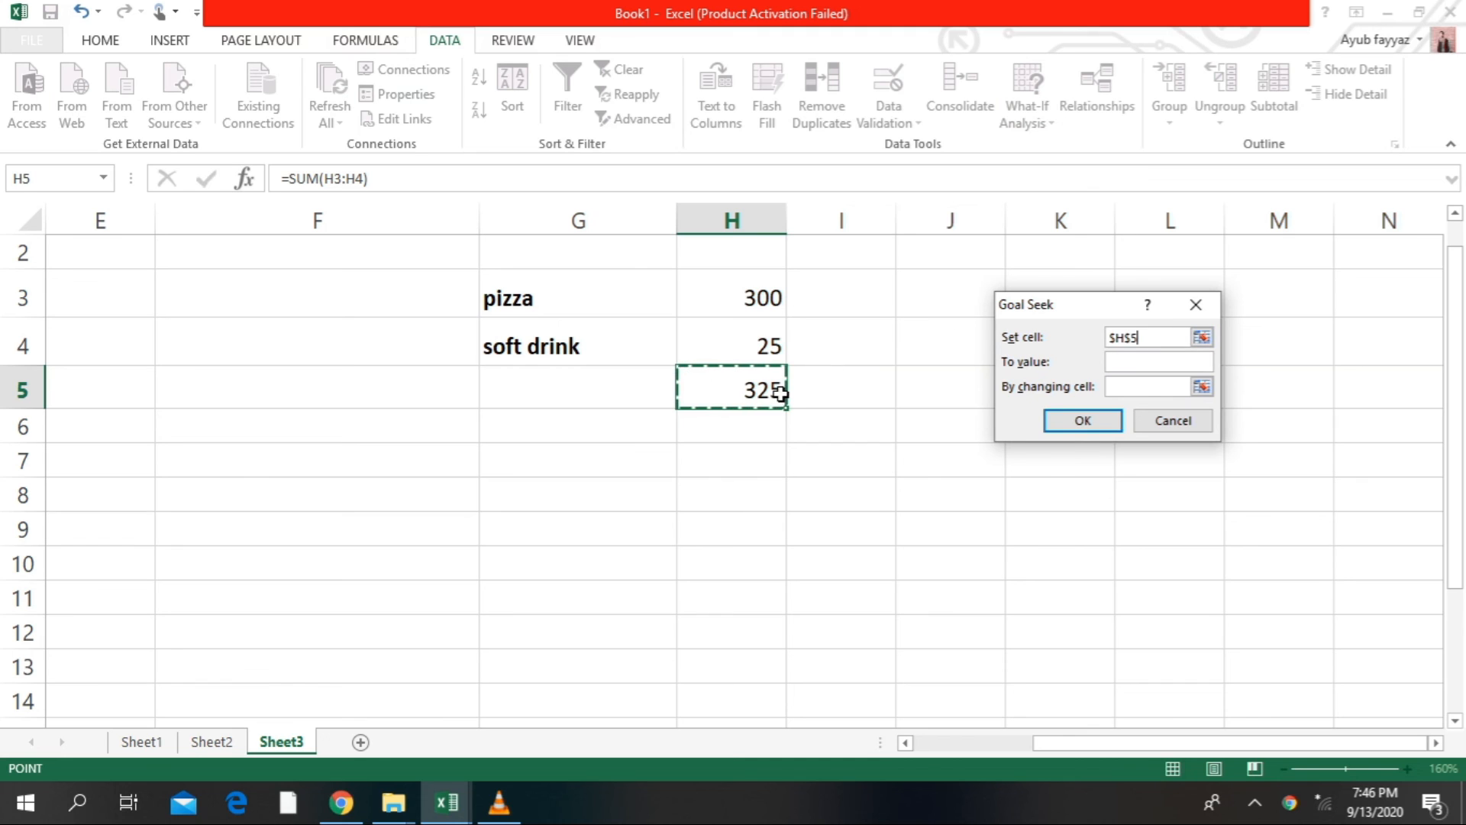
# Set the Goal Seek target value to 425 by changing the pizza price in H3, and apply the solution
pyautogui.click(1138, 362)
pyautogui.write('425')
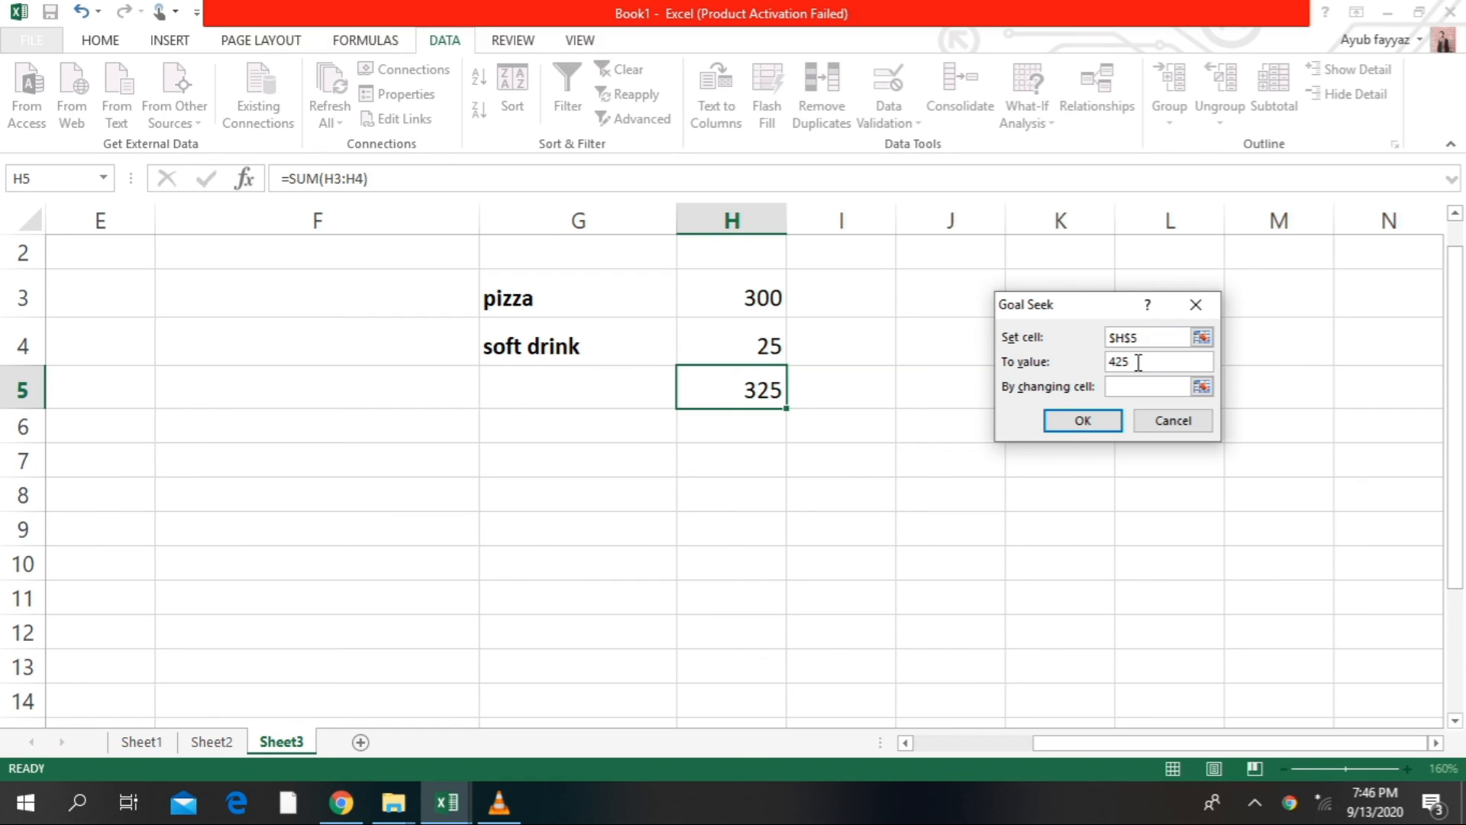
pyautogui.click(1201, 386)
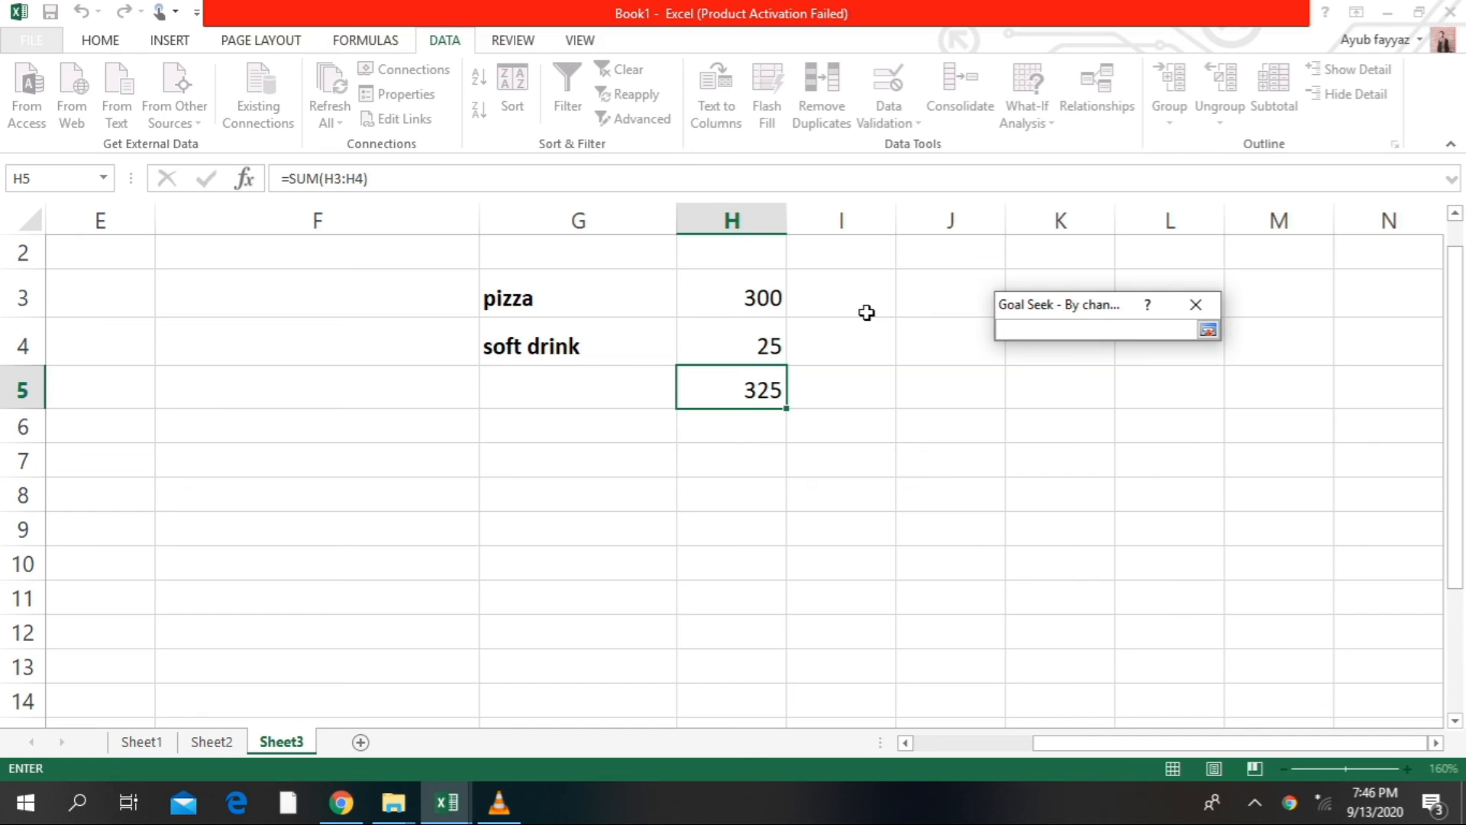
pyautogui.click(745, 297)
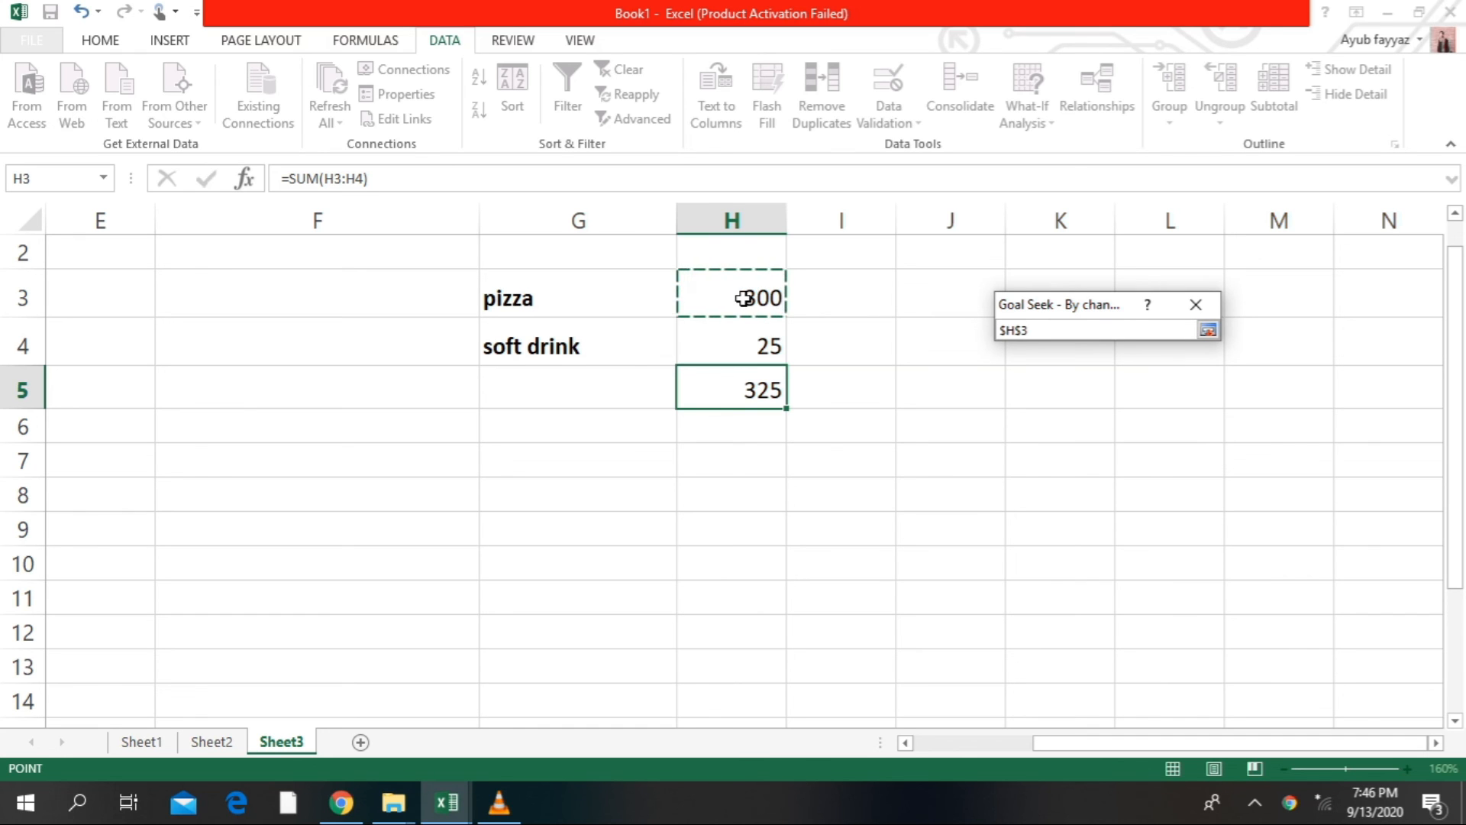
pyautogui.press('Return')
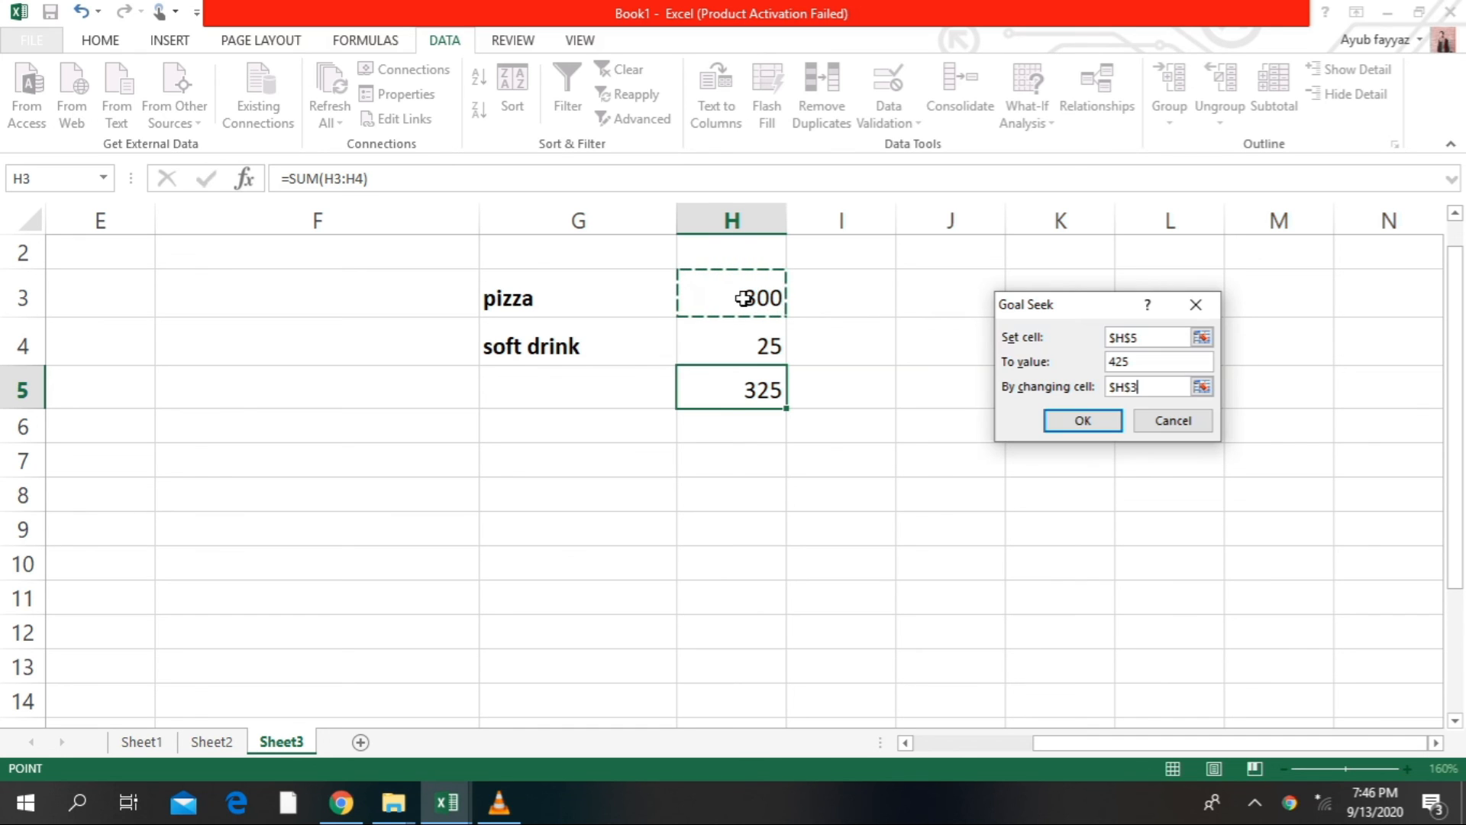
pyautogui.click(1113, 422)
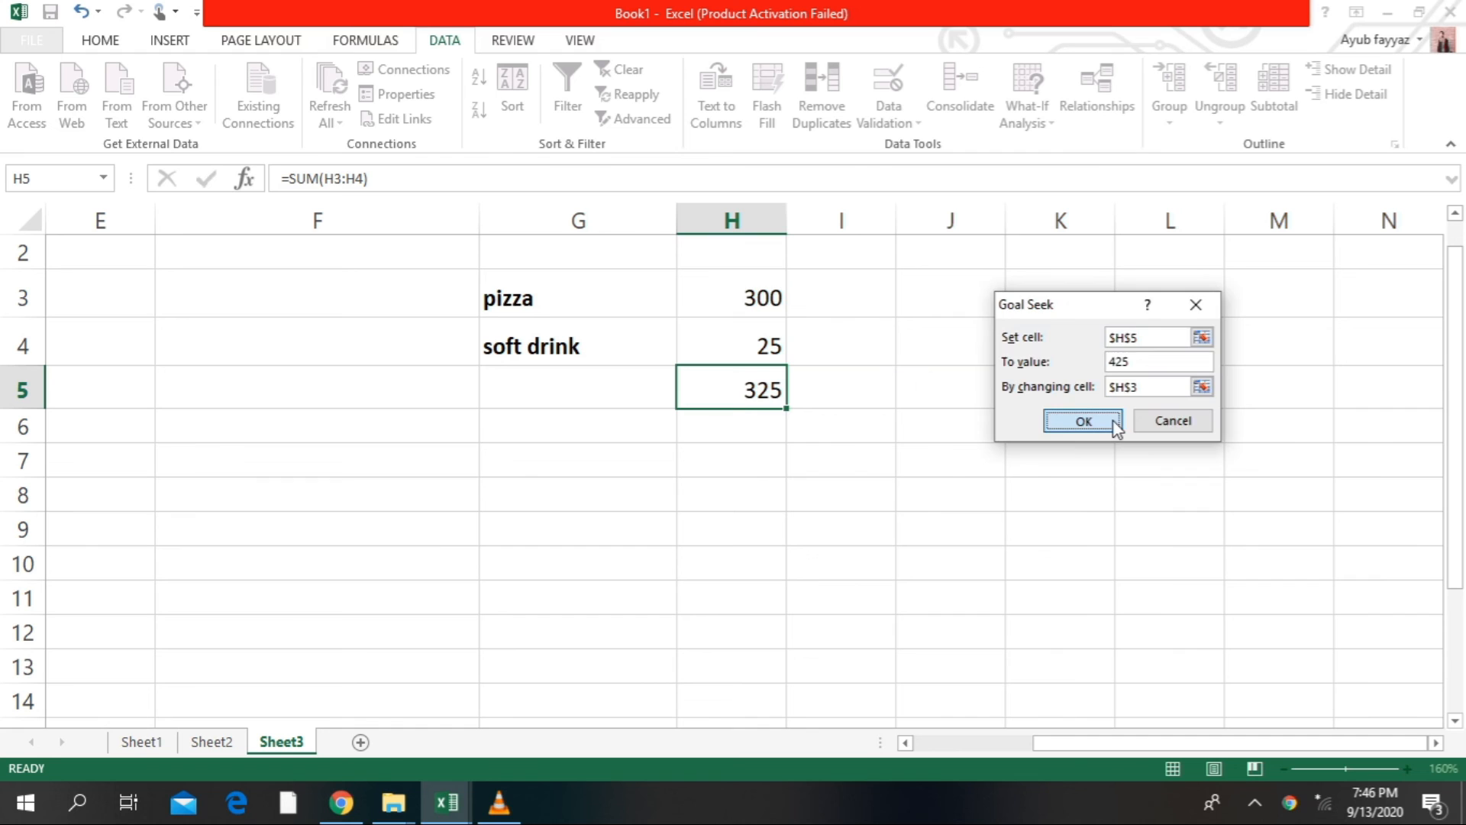
pyautogui.click(1113, 422)
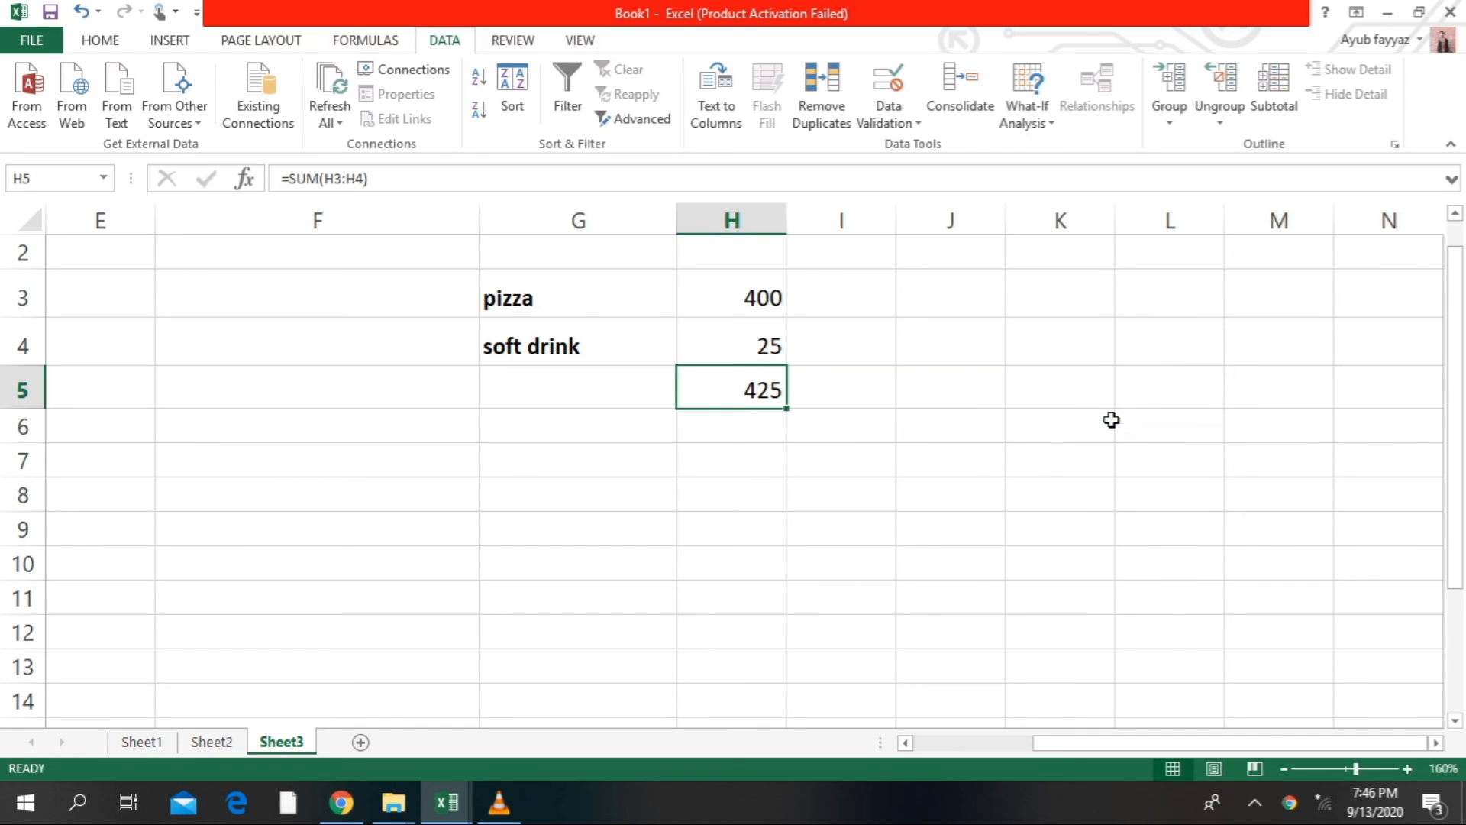
pyautogui.click(764, 425)
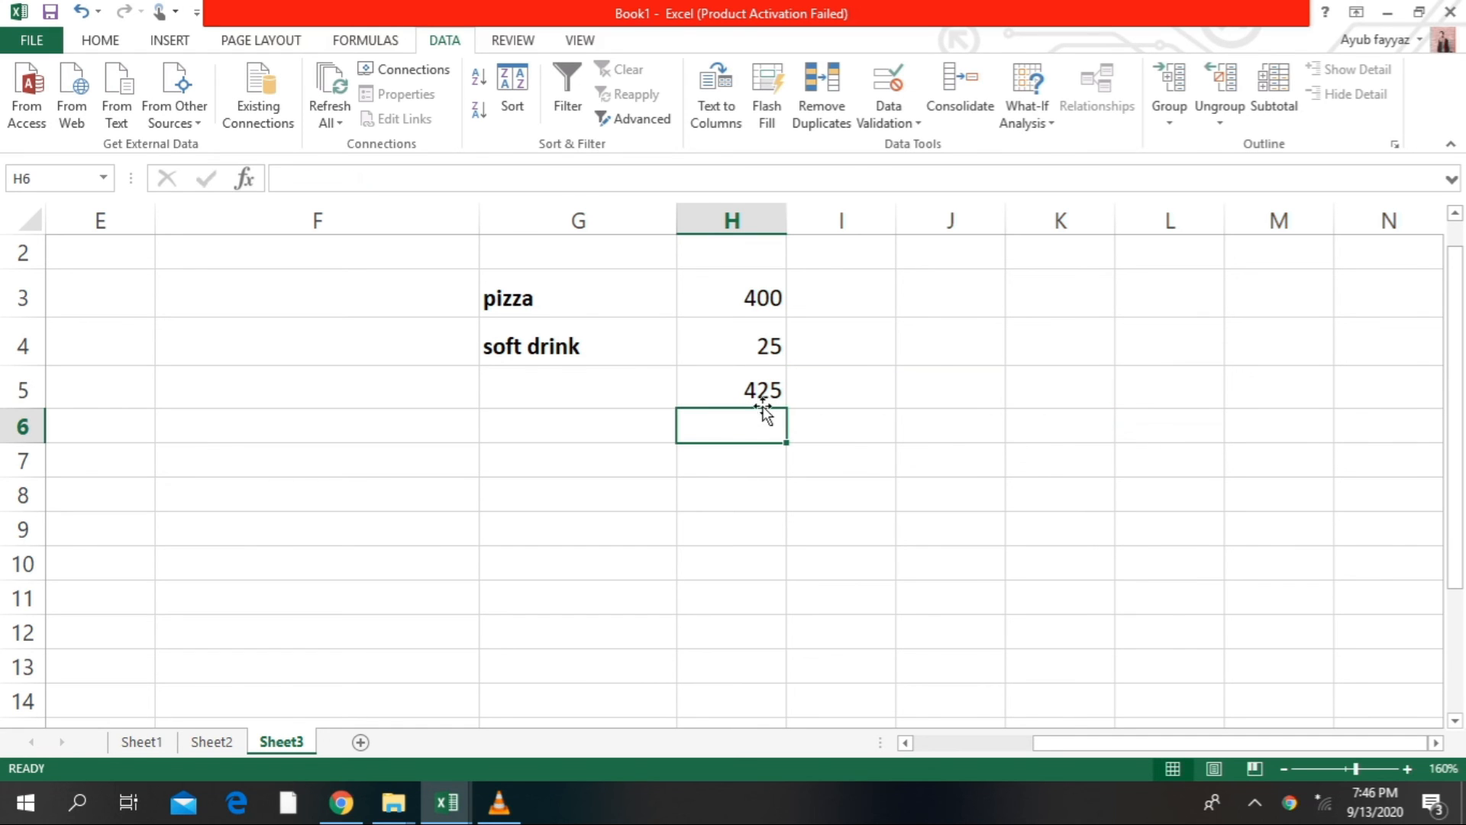
pyautogui.click(762, 397)
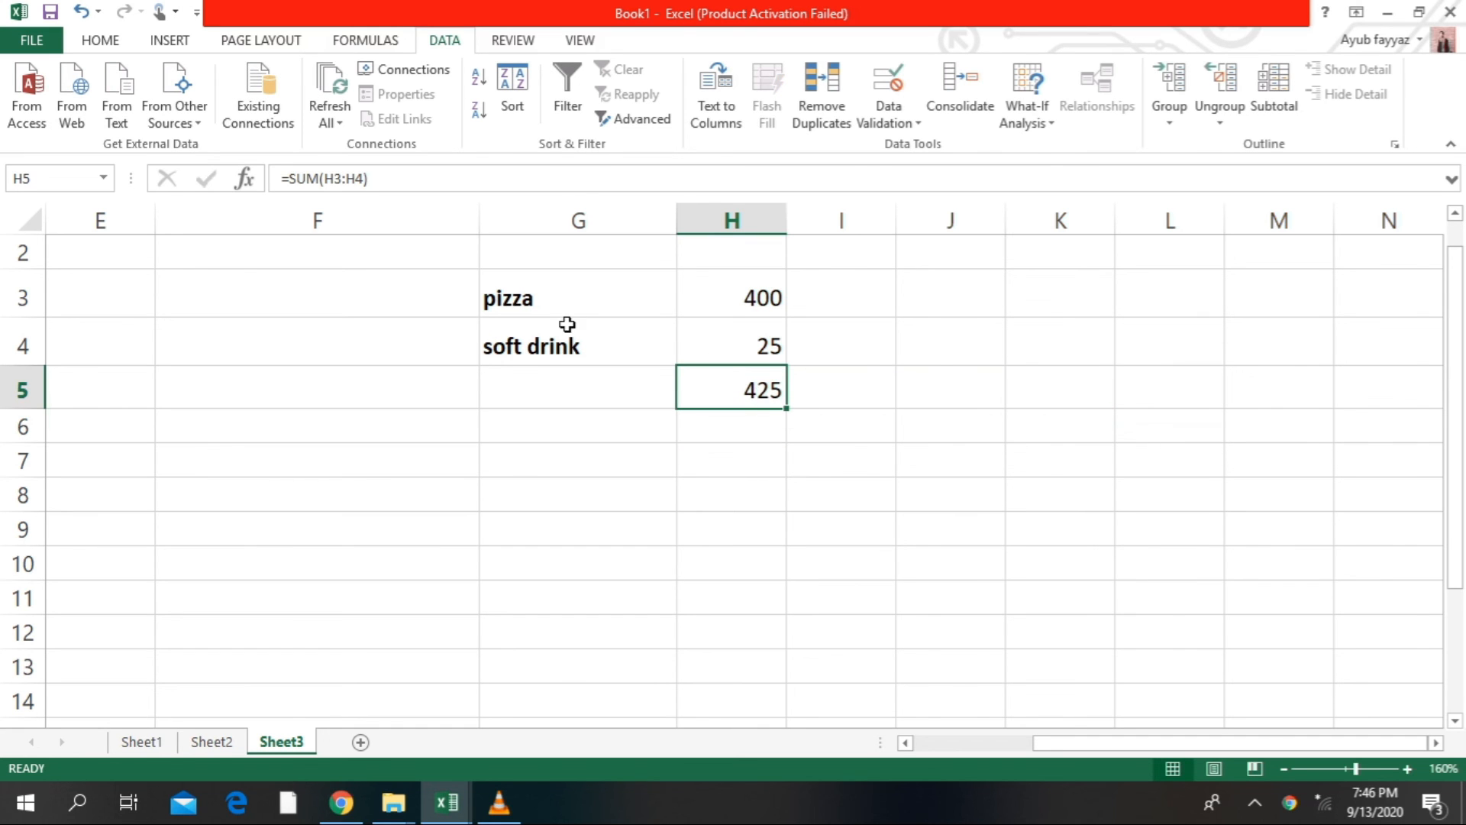
pyautogui.click(731, 350)
pyautogui.click(738, 393)
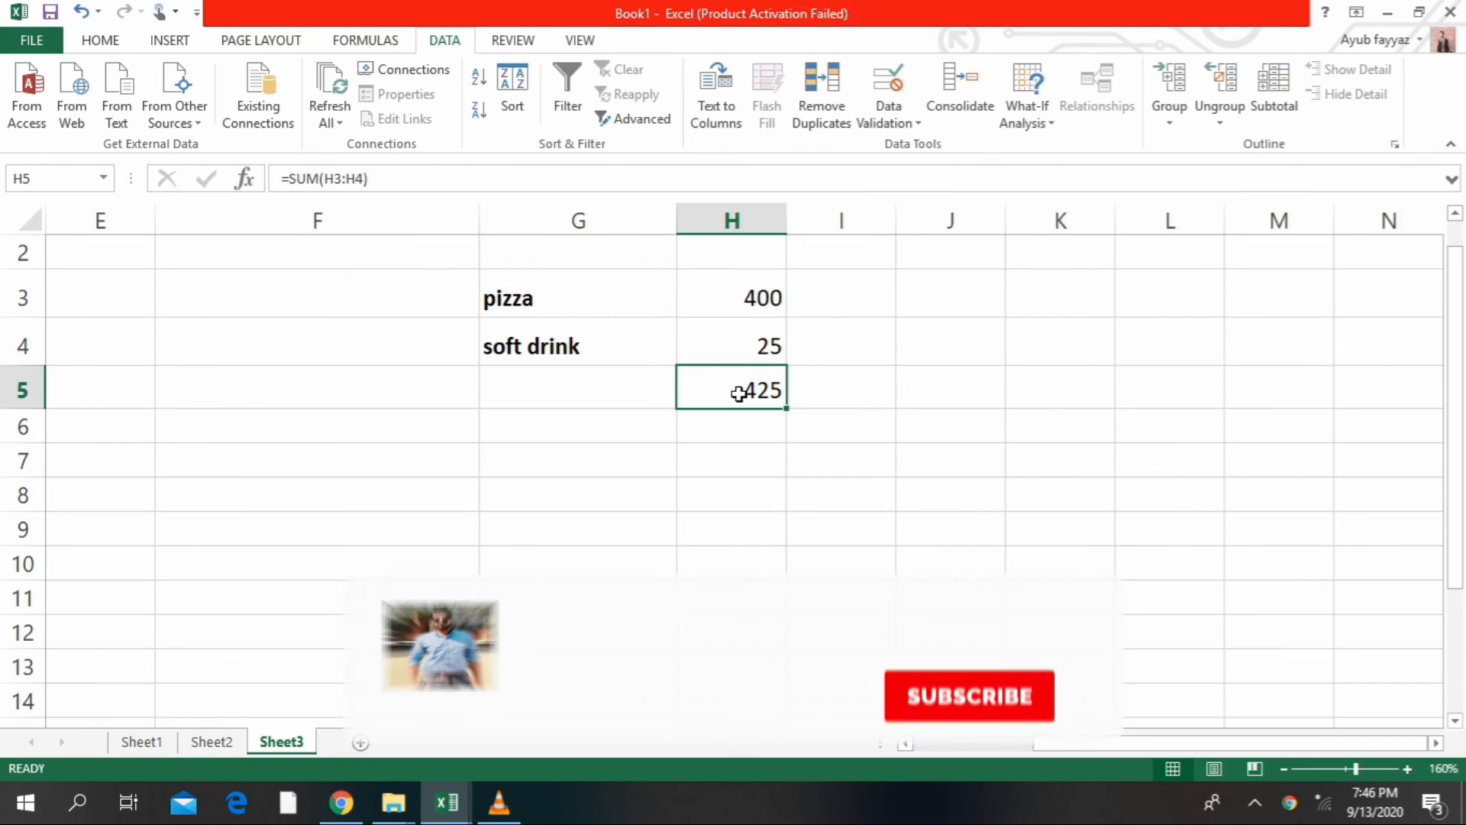